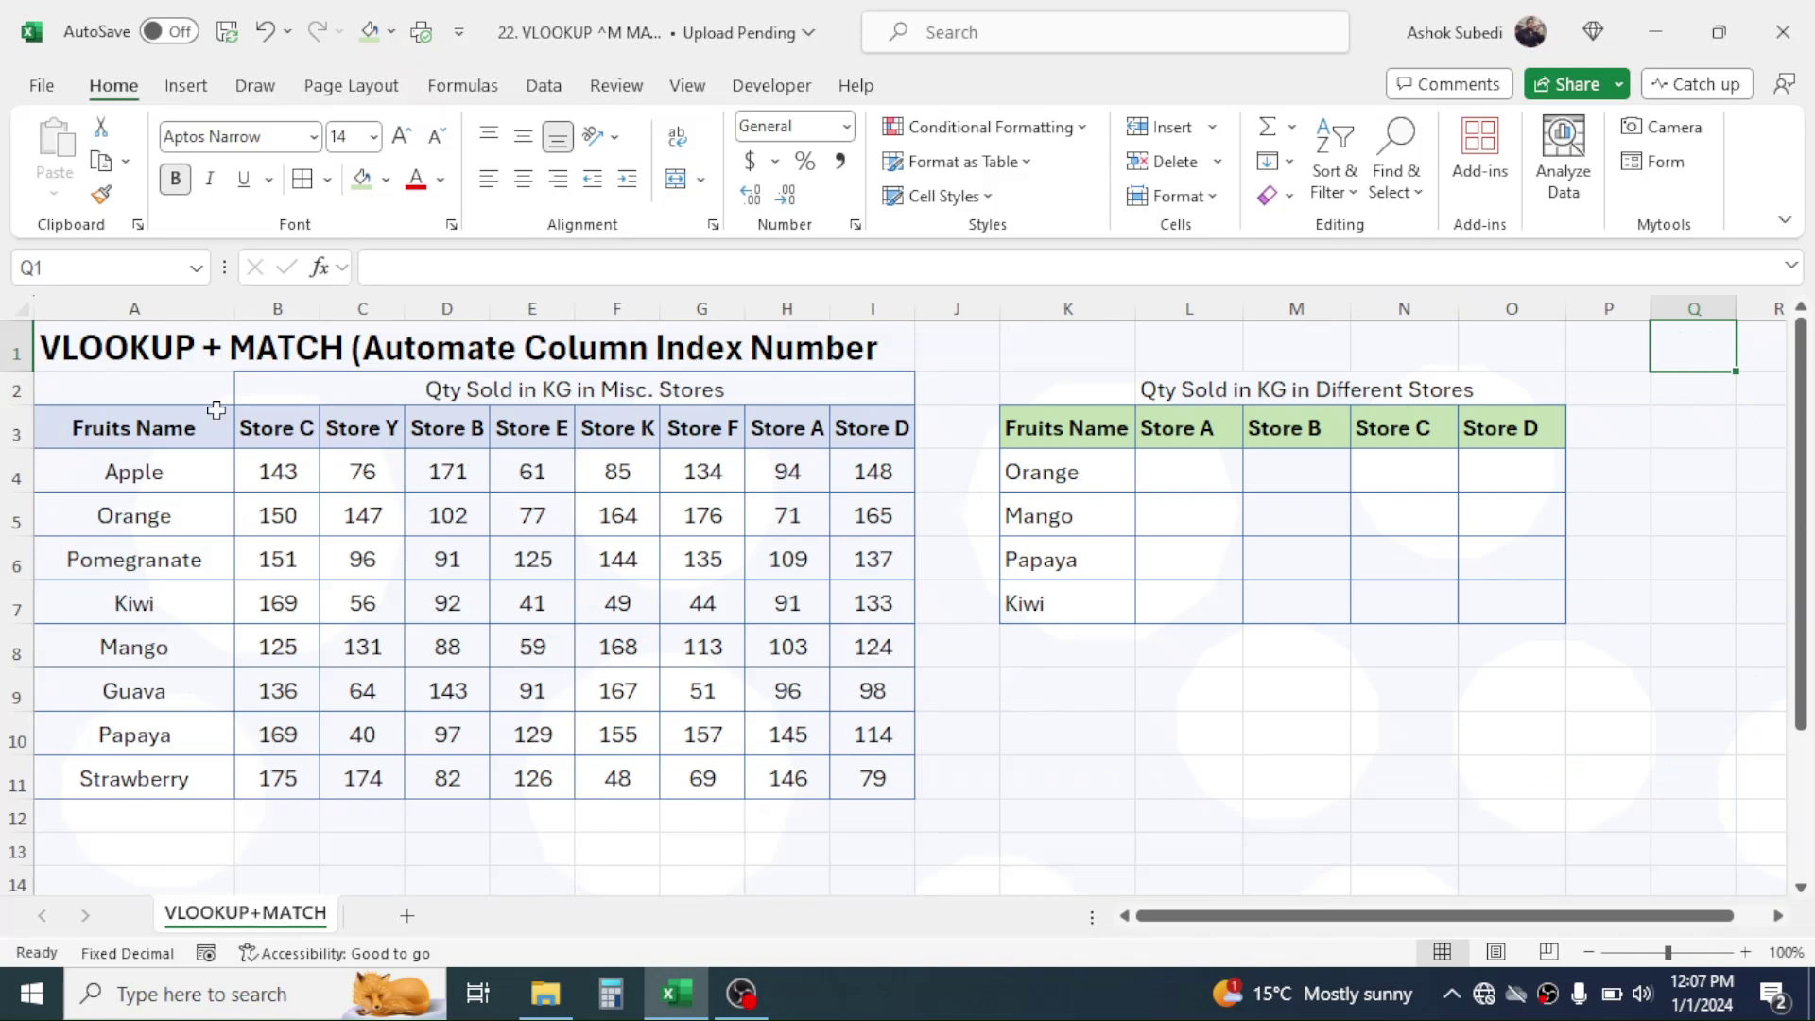
- Review the source table's fruits and store headers and the empty Orange–Kiwi summary table
drag(182, 421, 148, 681)
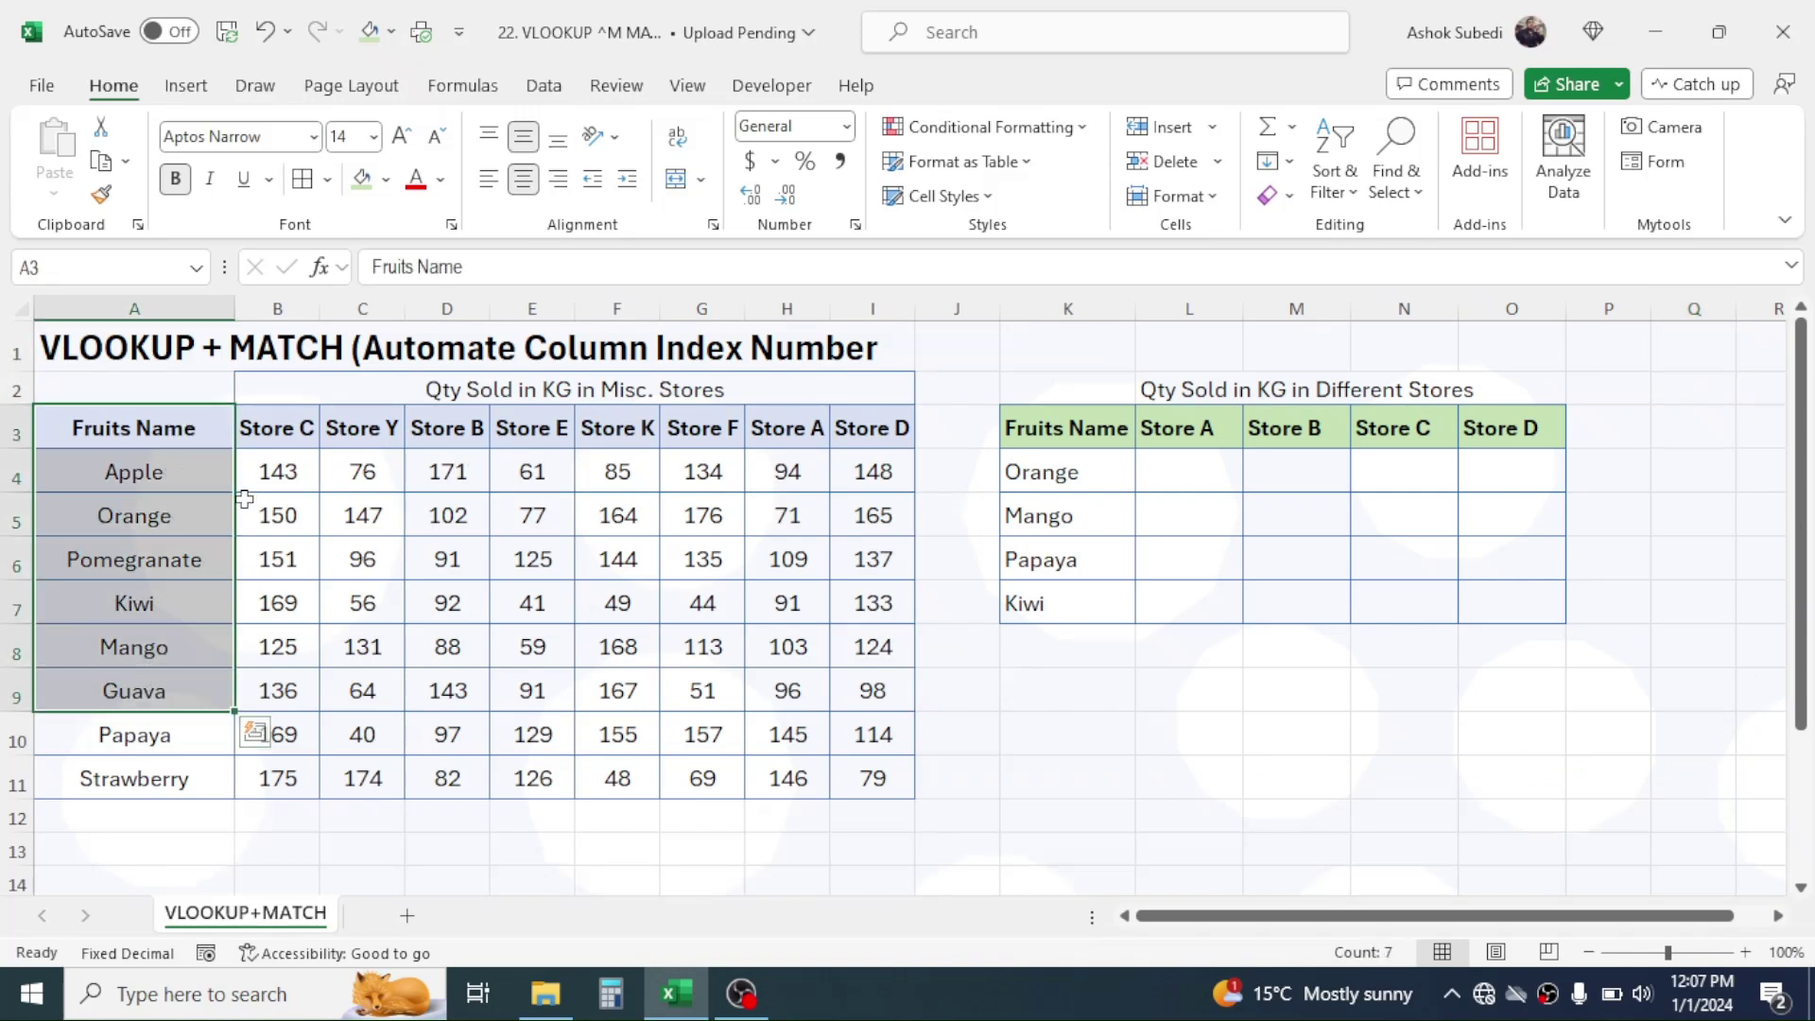
click(289, 427)
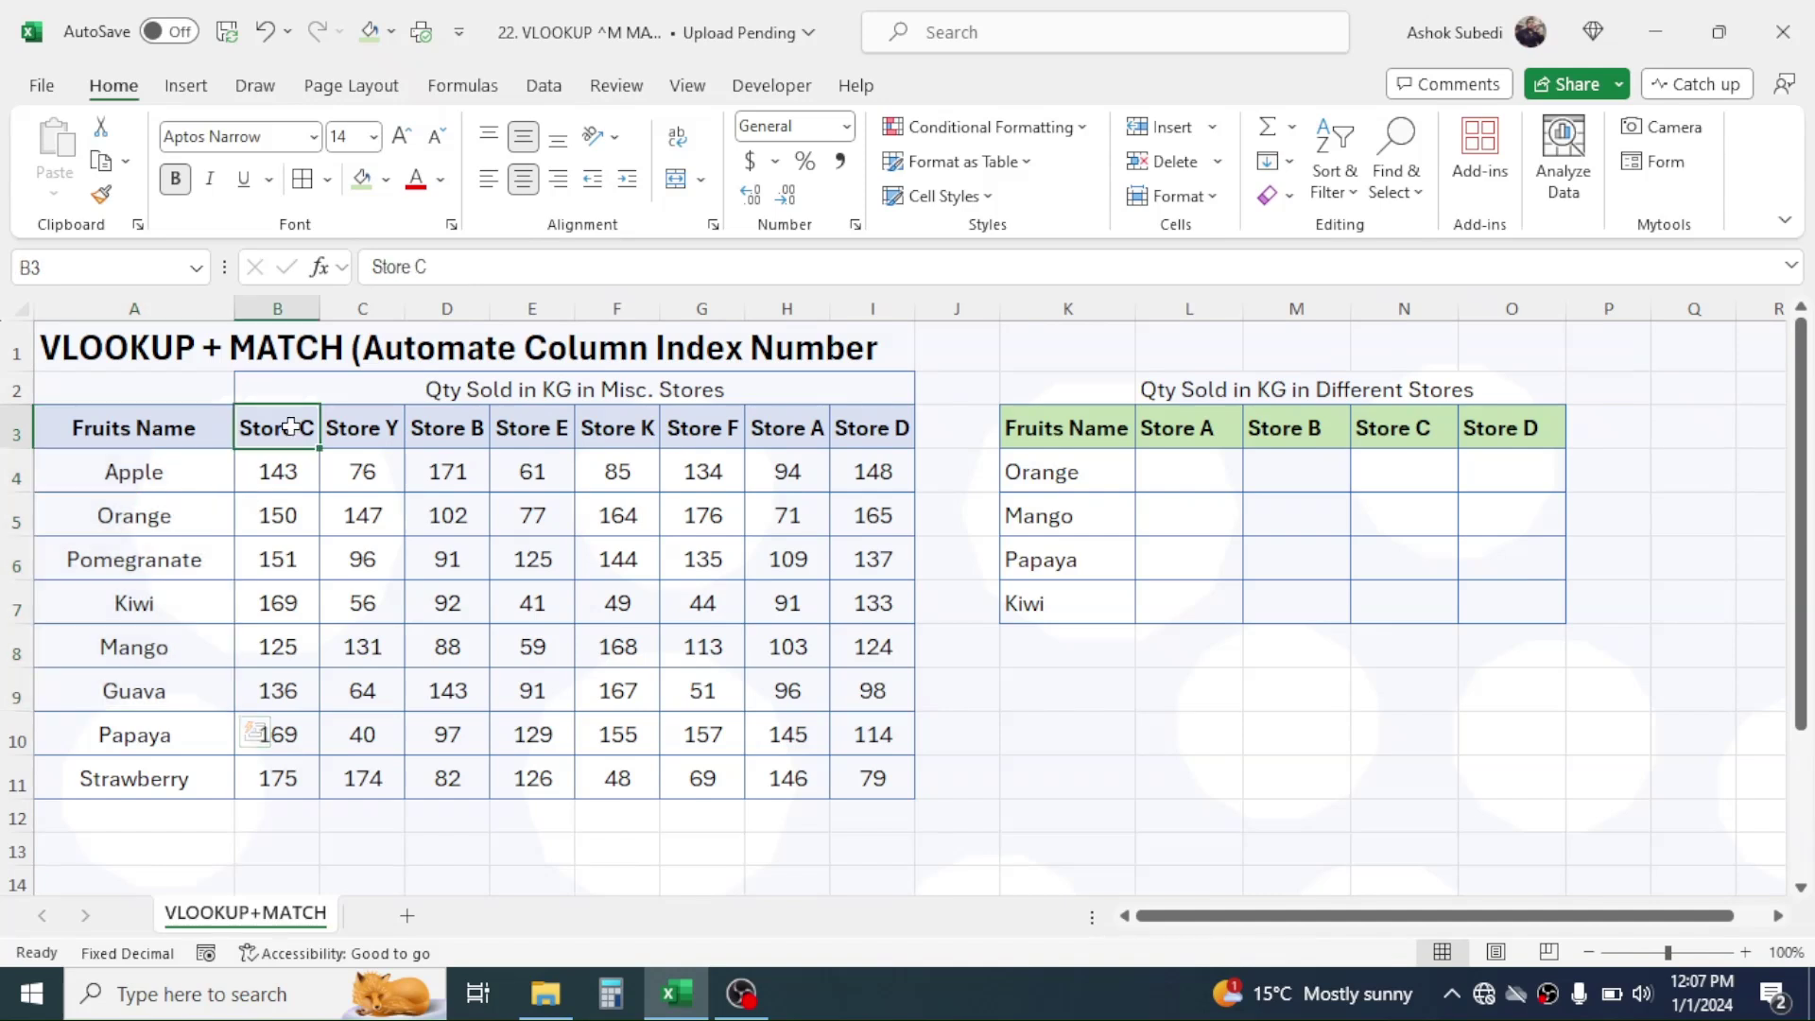
click(340, 427)
click(492, 428)
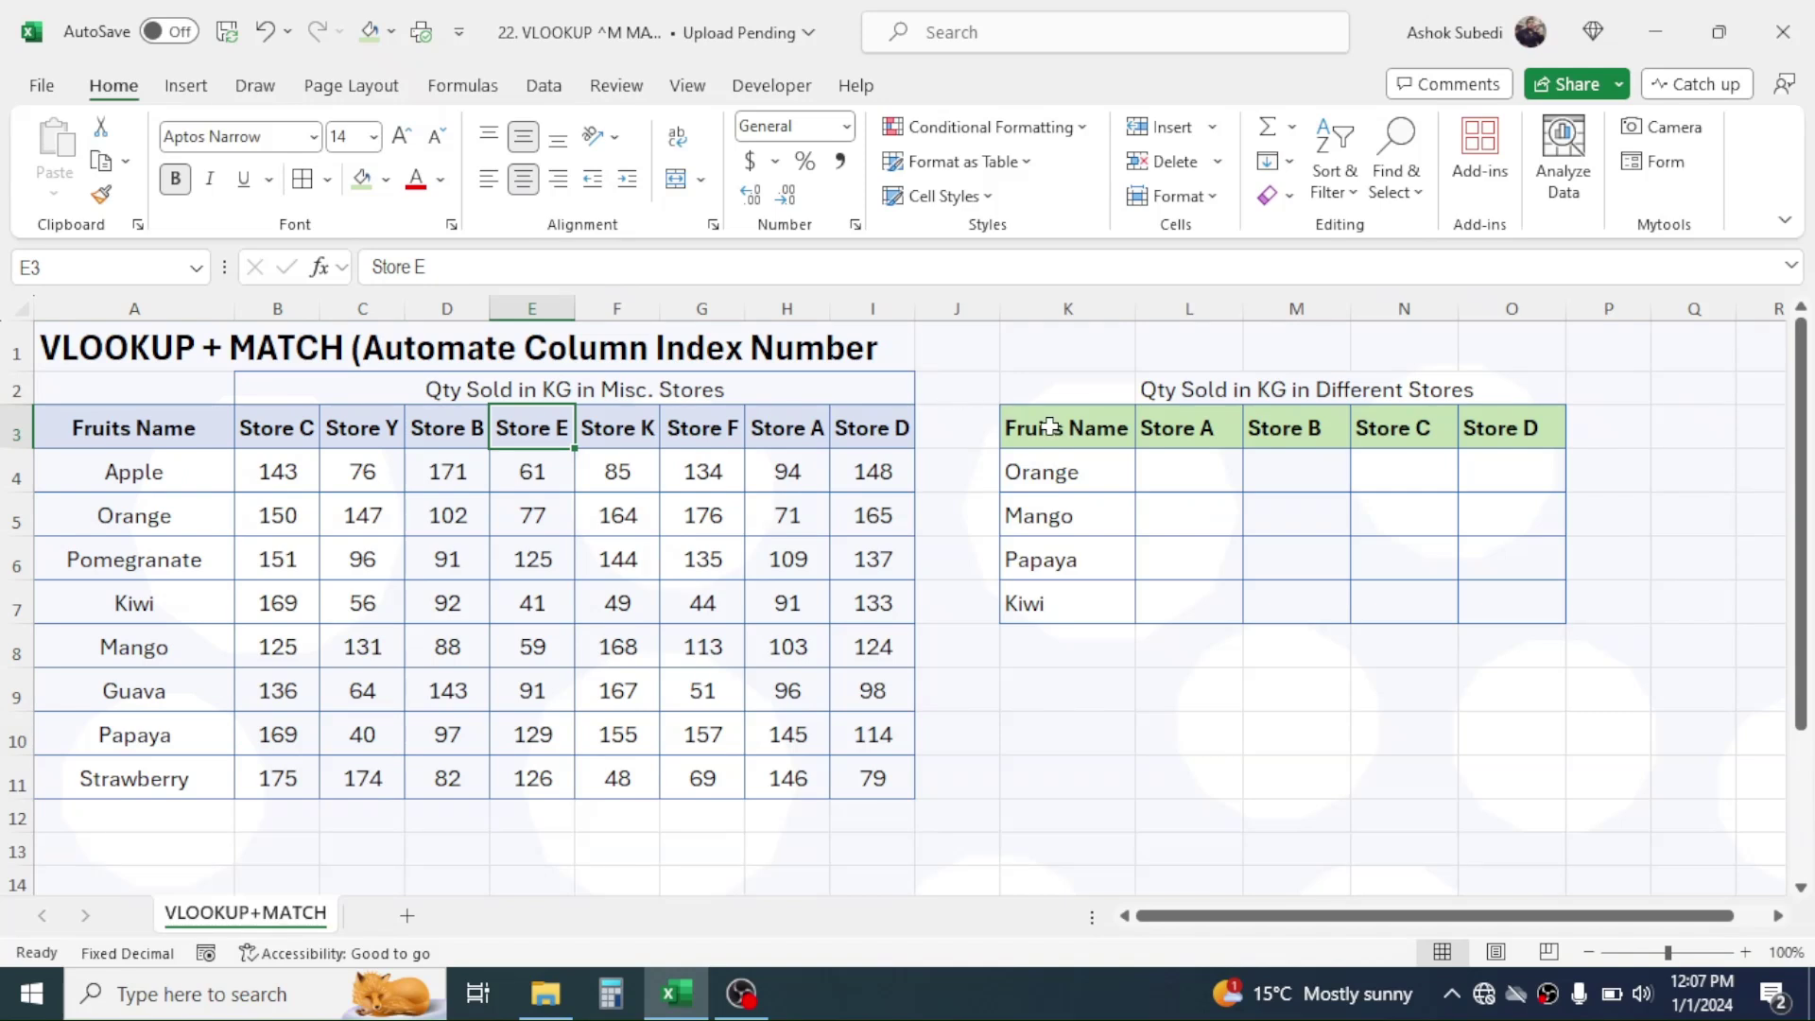
drag(1040, 427, 1459, 602)
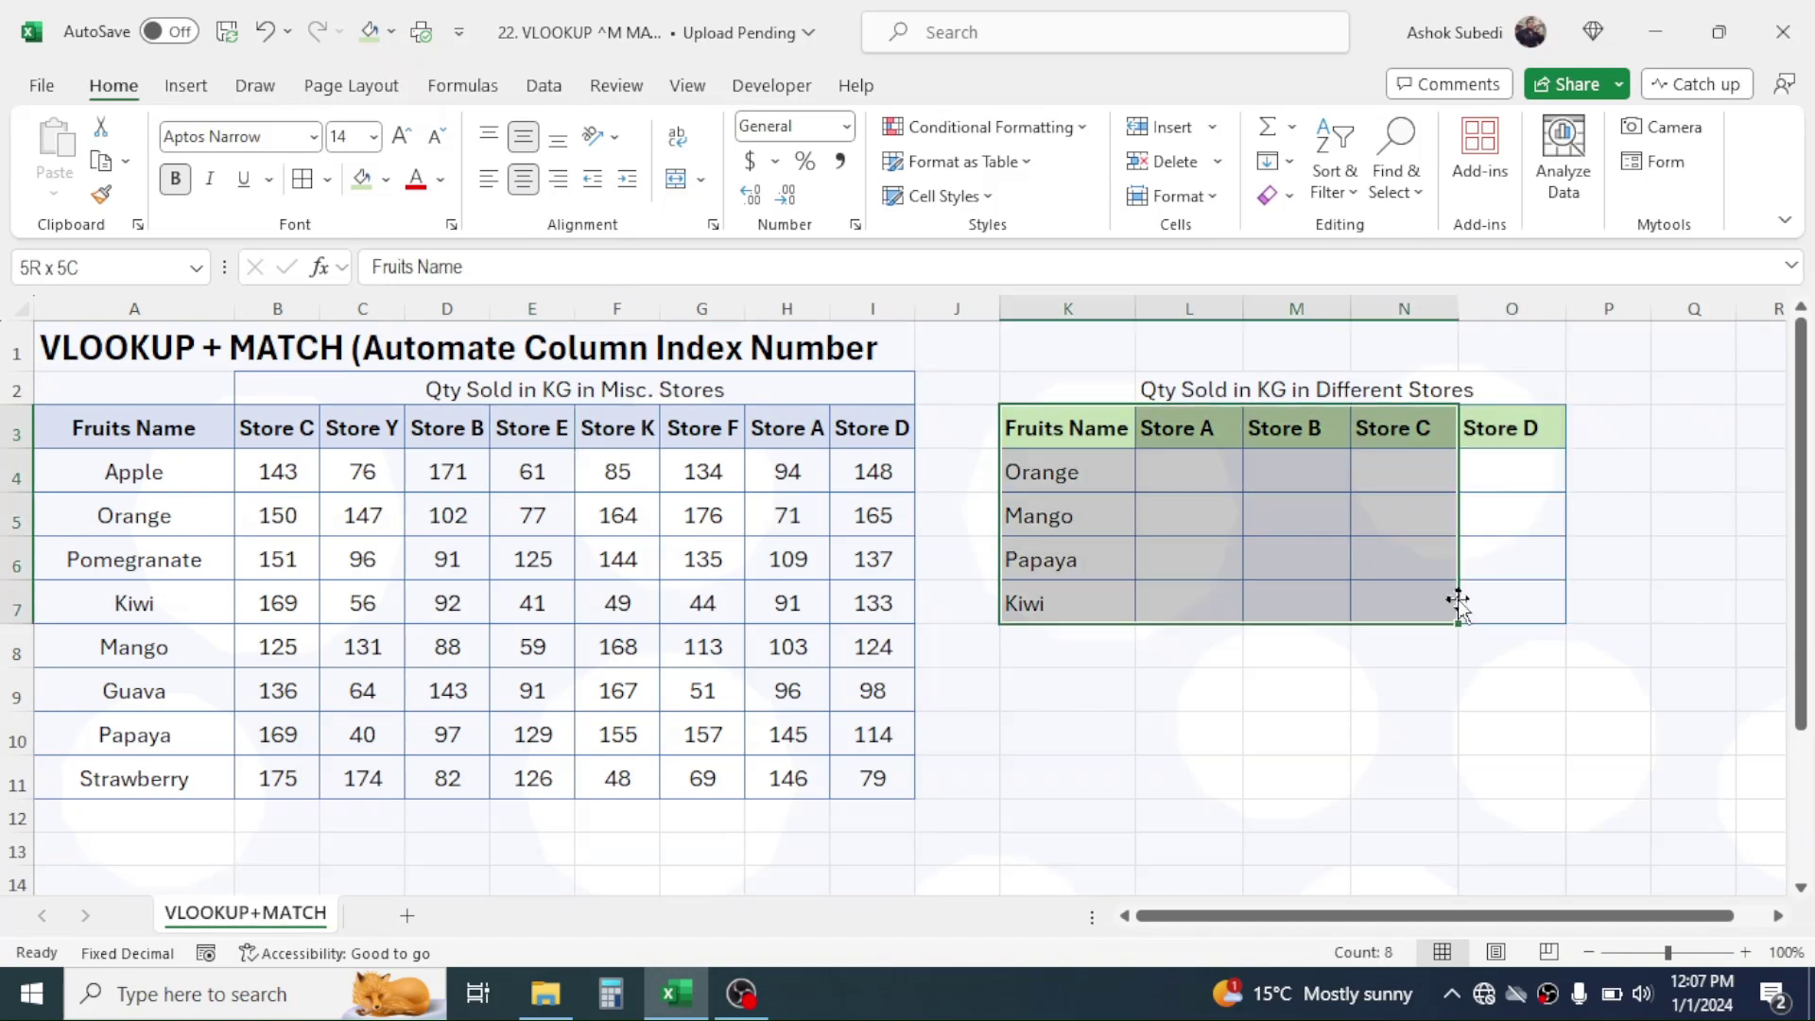
click(1285, 513)
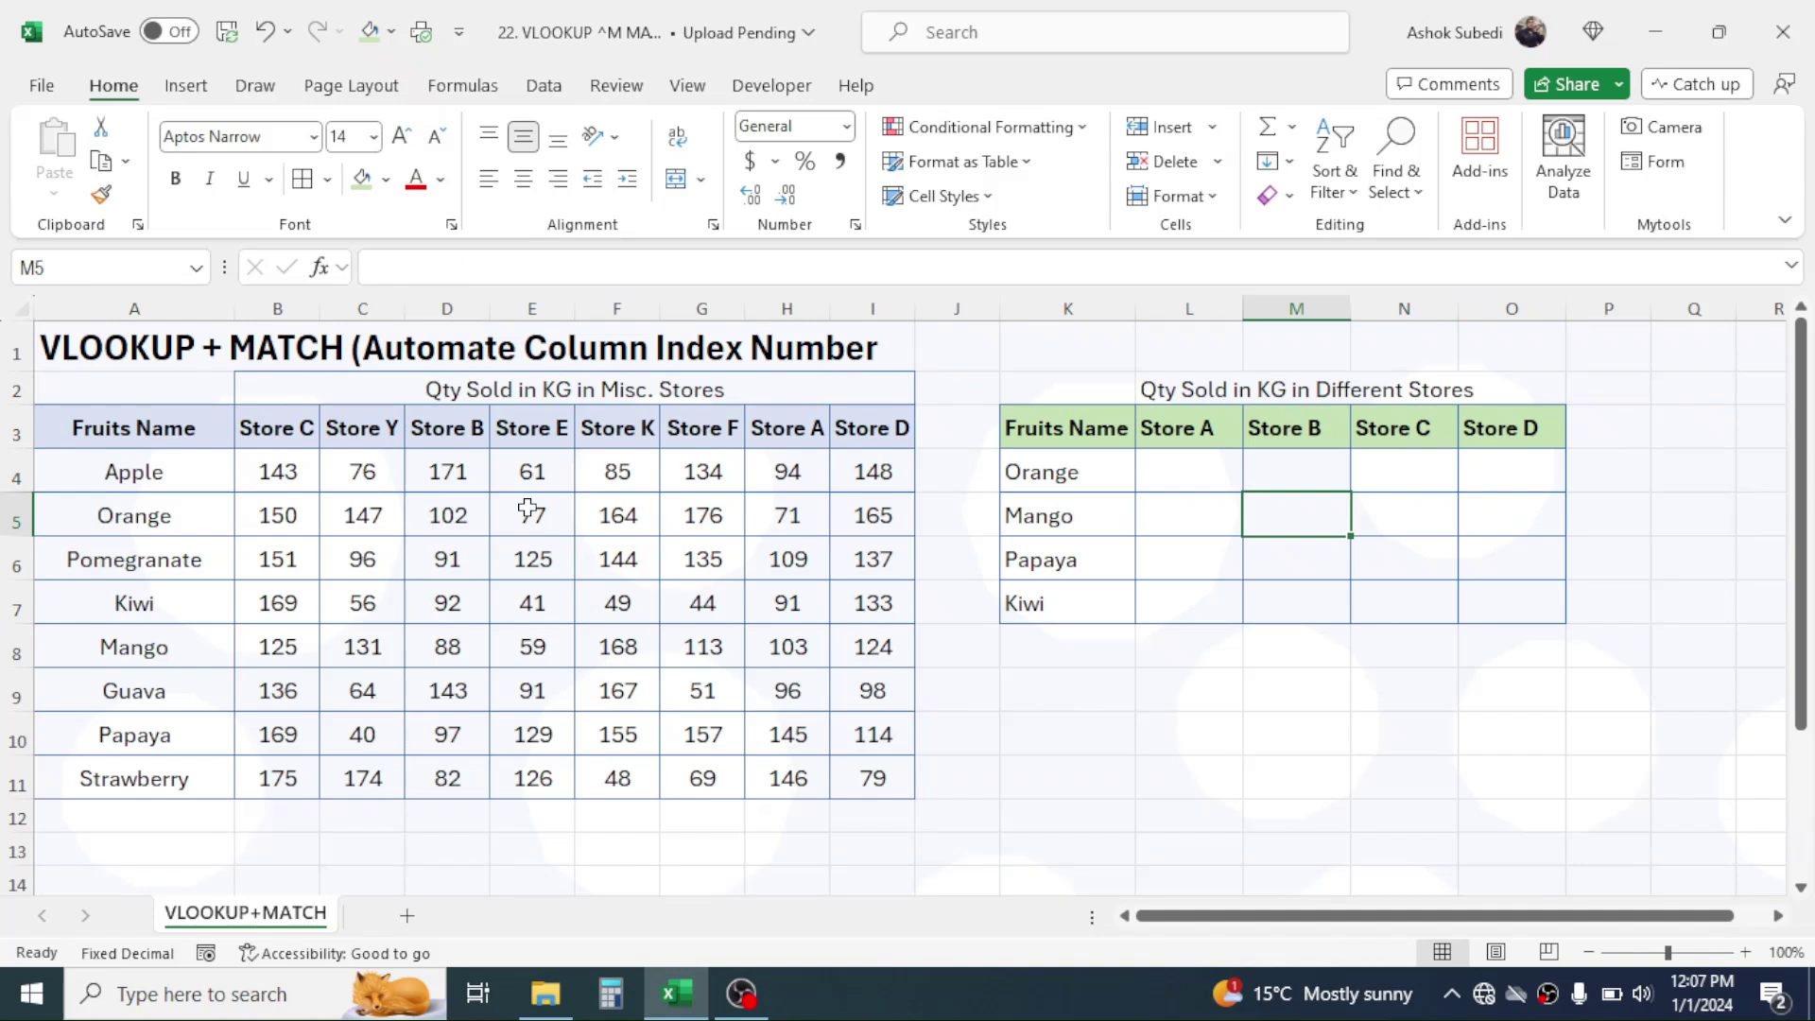
drag(1060, 472, 1045, 598)
drag(1198, 426, 1385, 421)
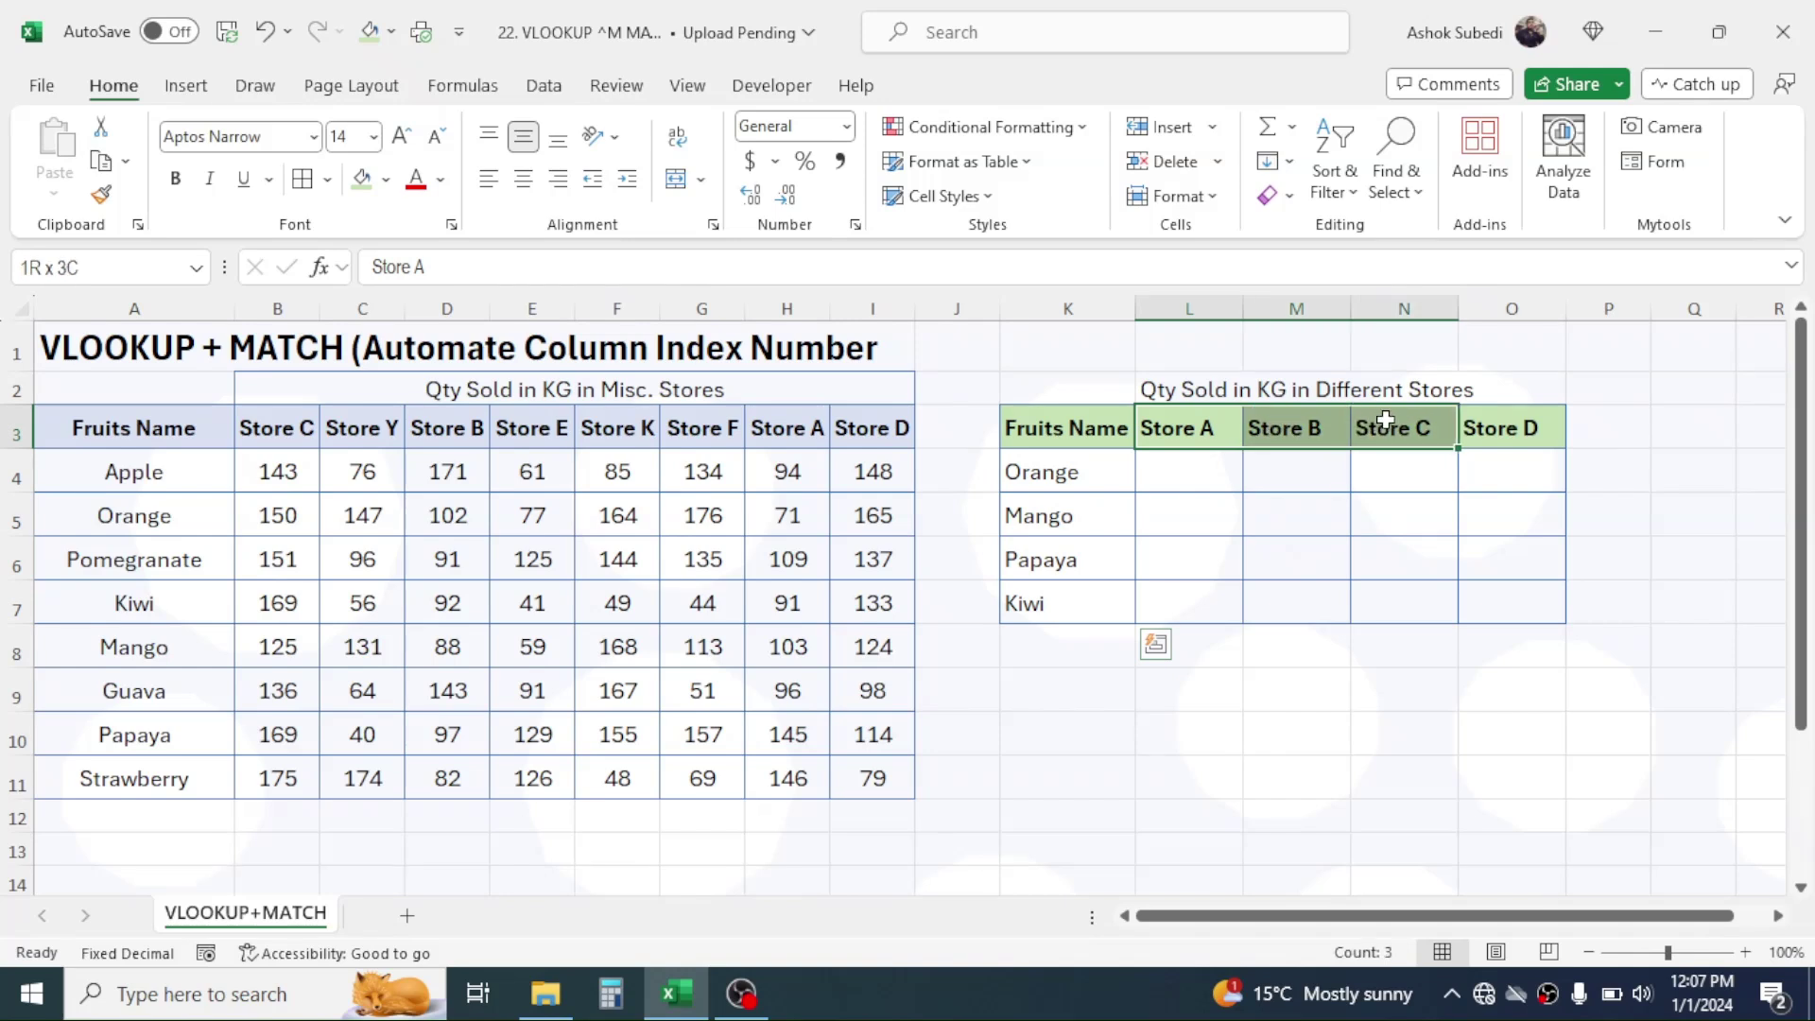
click(1154, 422)
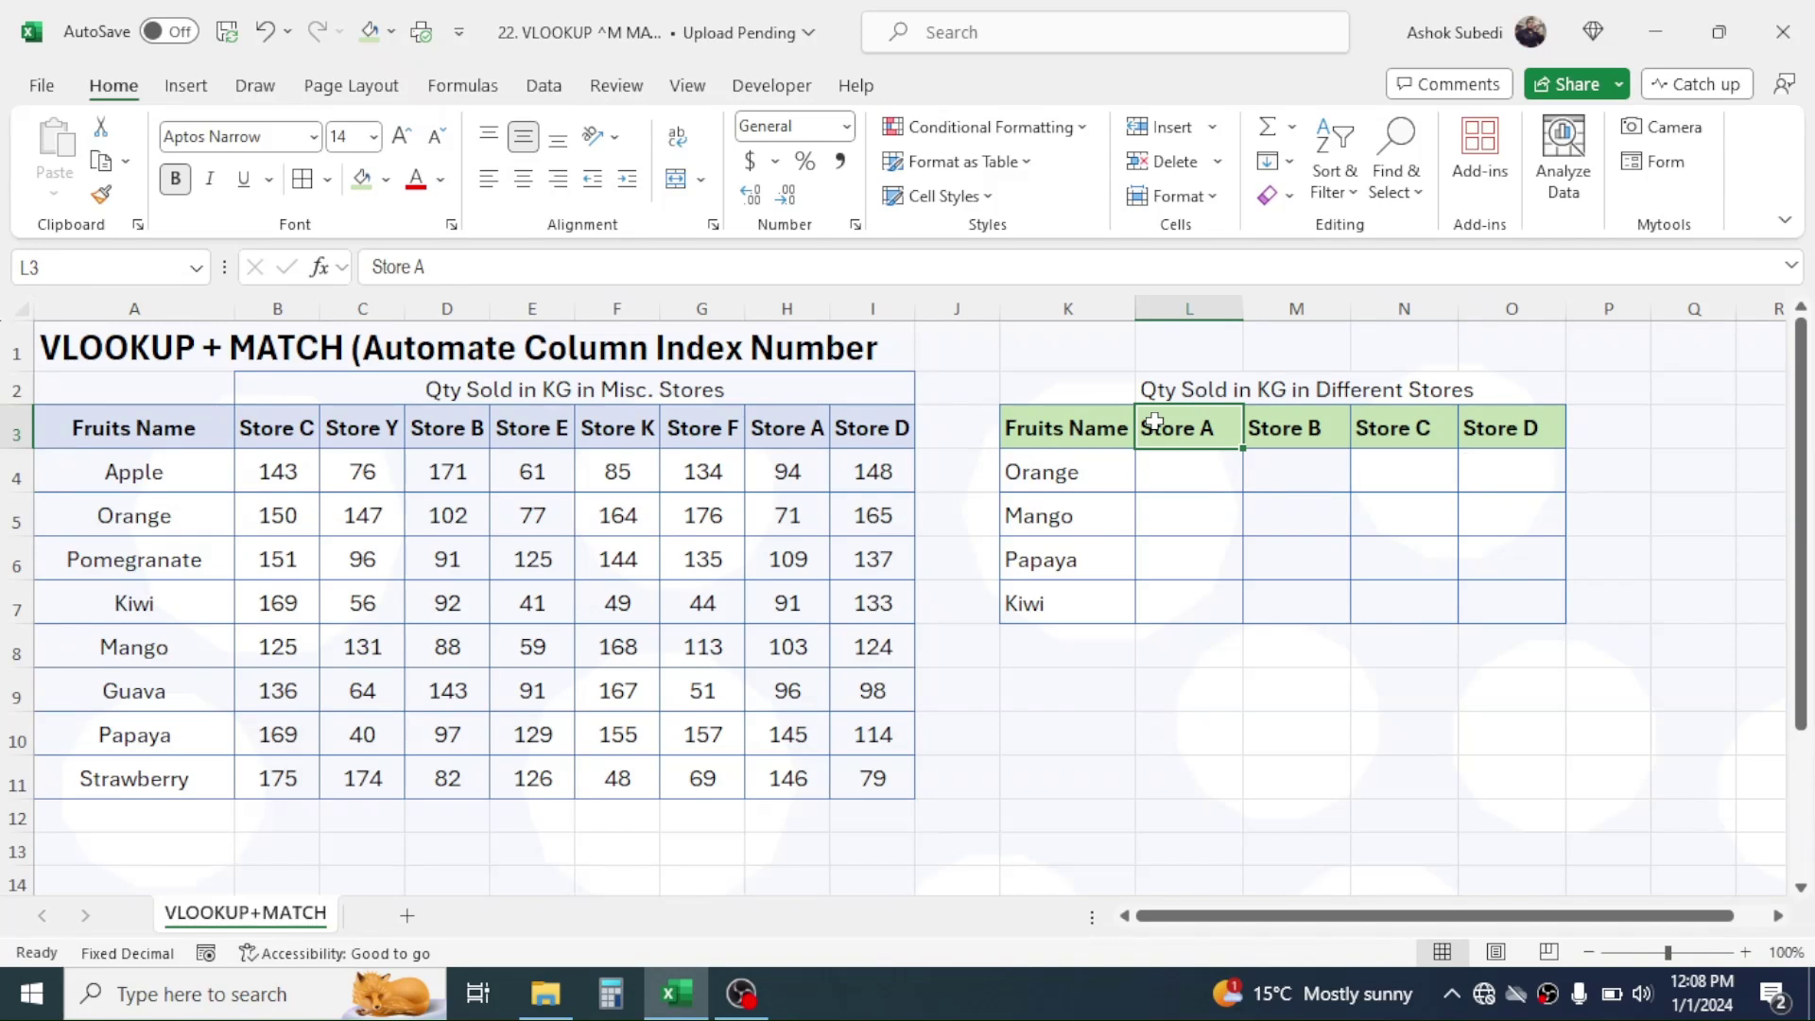
click(1287, 427)
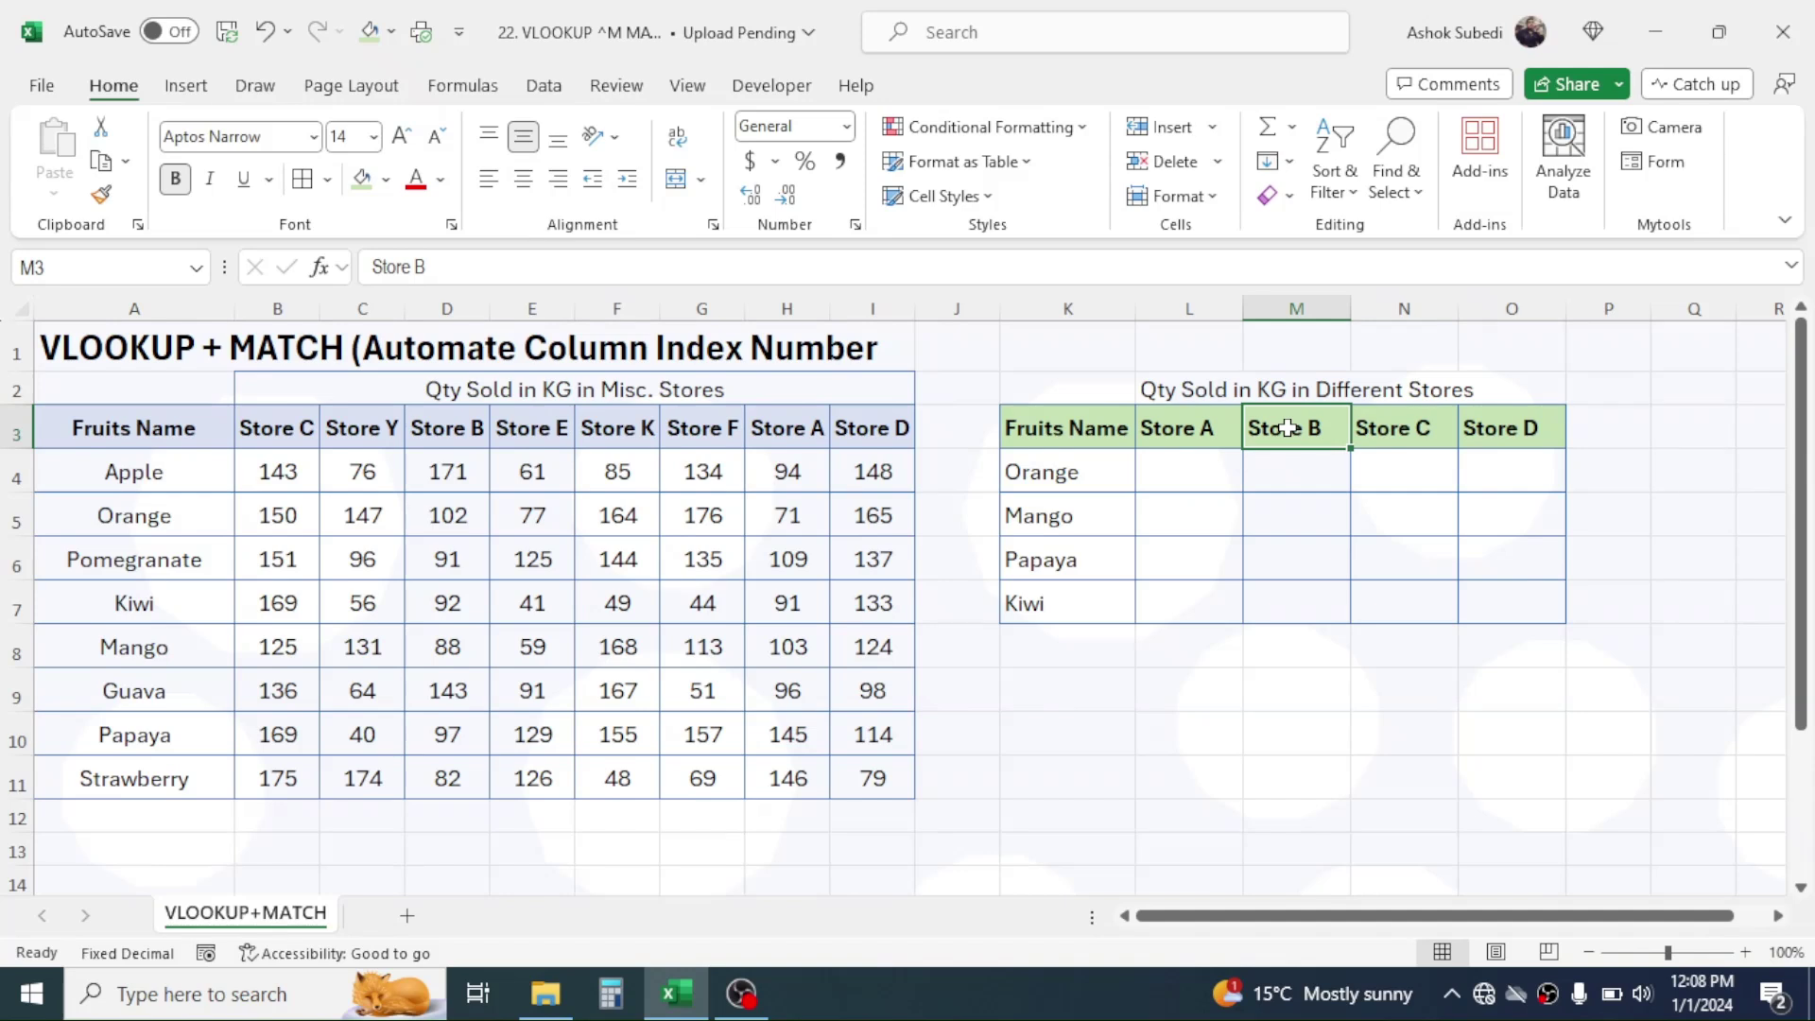
click(1183, 470)
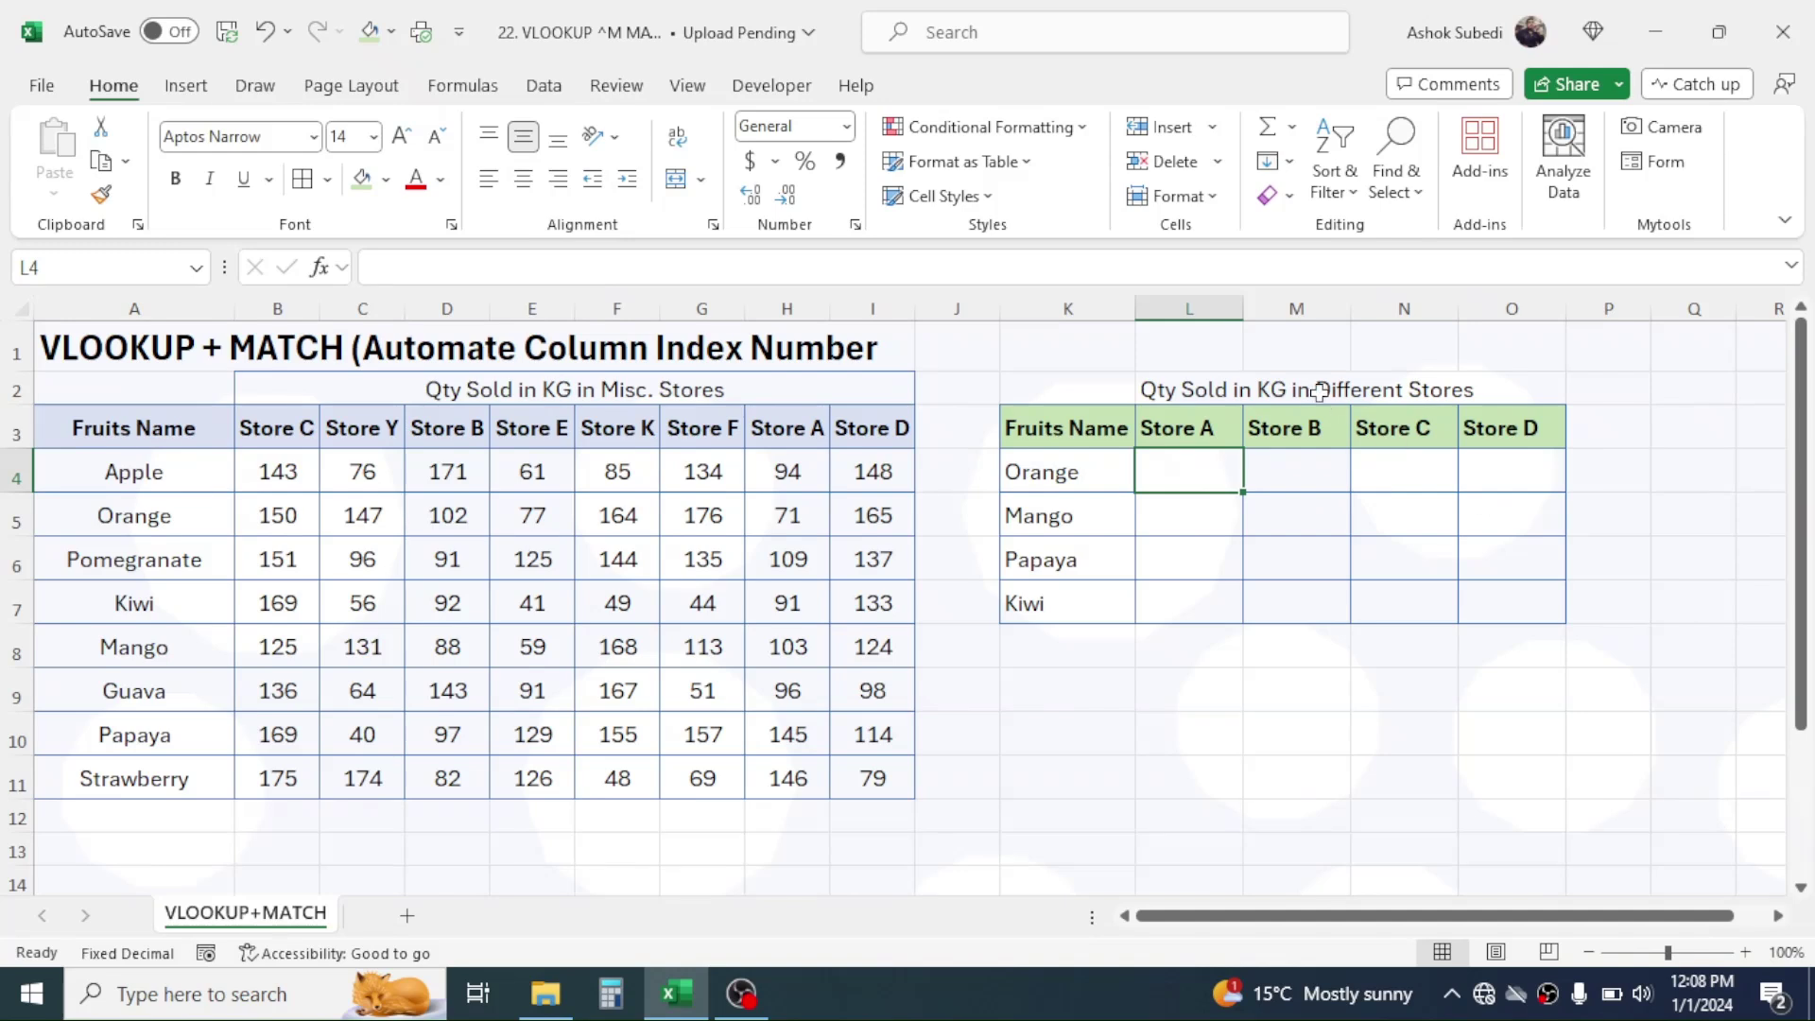
- In L1, build =MATCH(L$3,$A$3:$I$3,0) with exact matching to locate Store A's header
click(1211, 337)
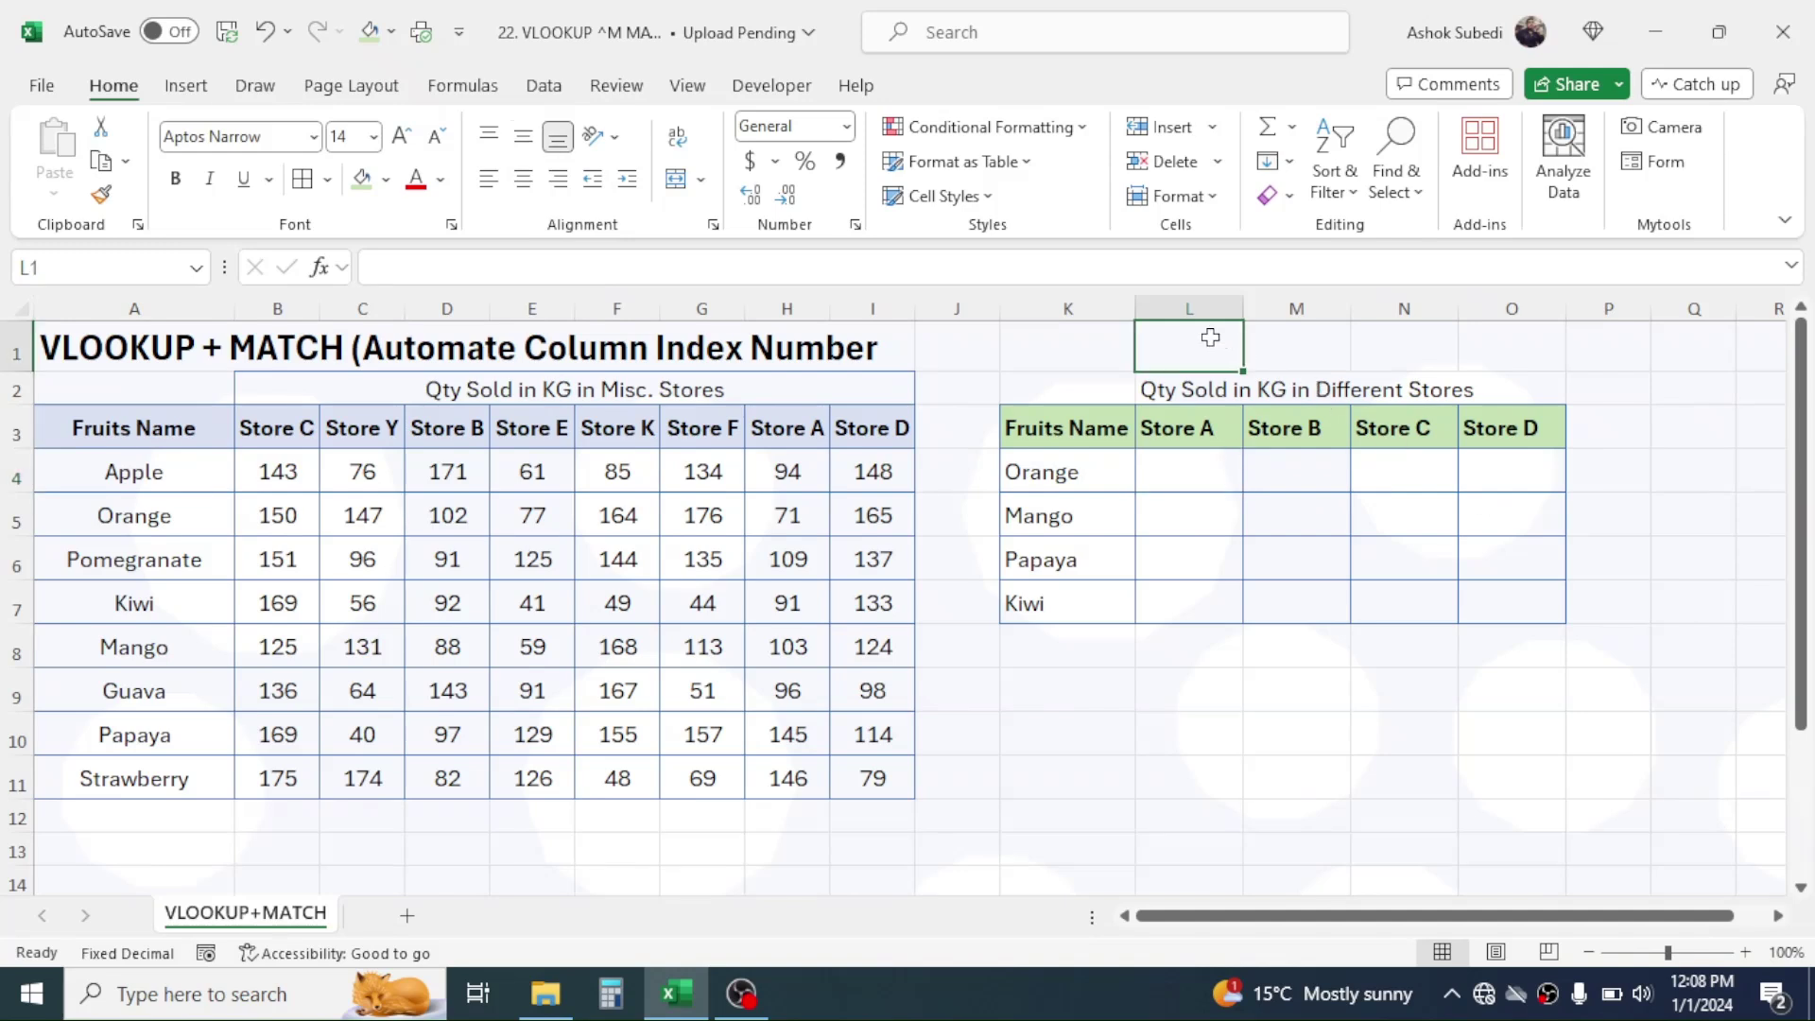
text(=MA)
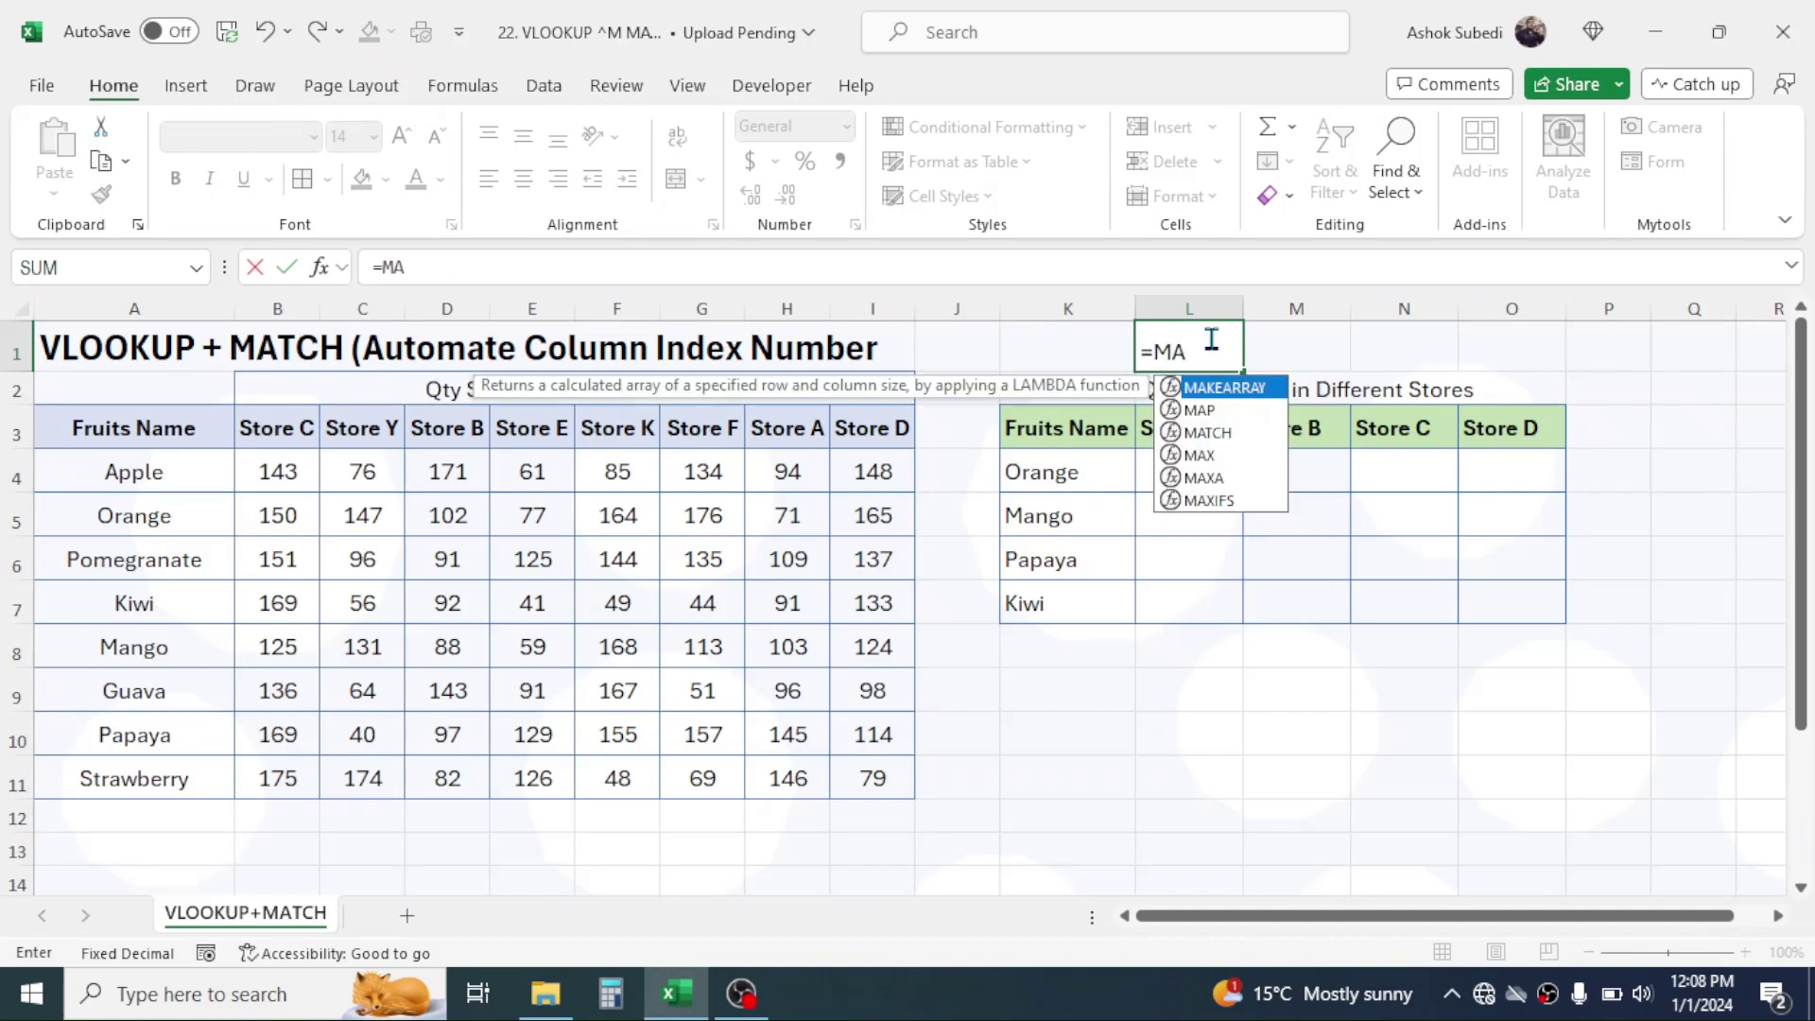
text(TCH)
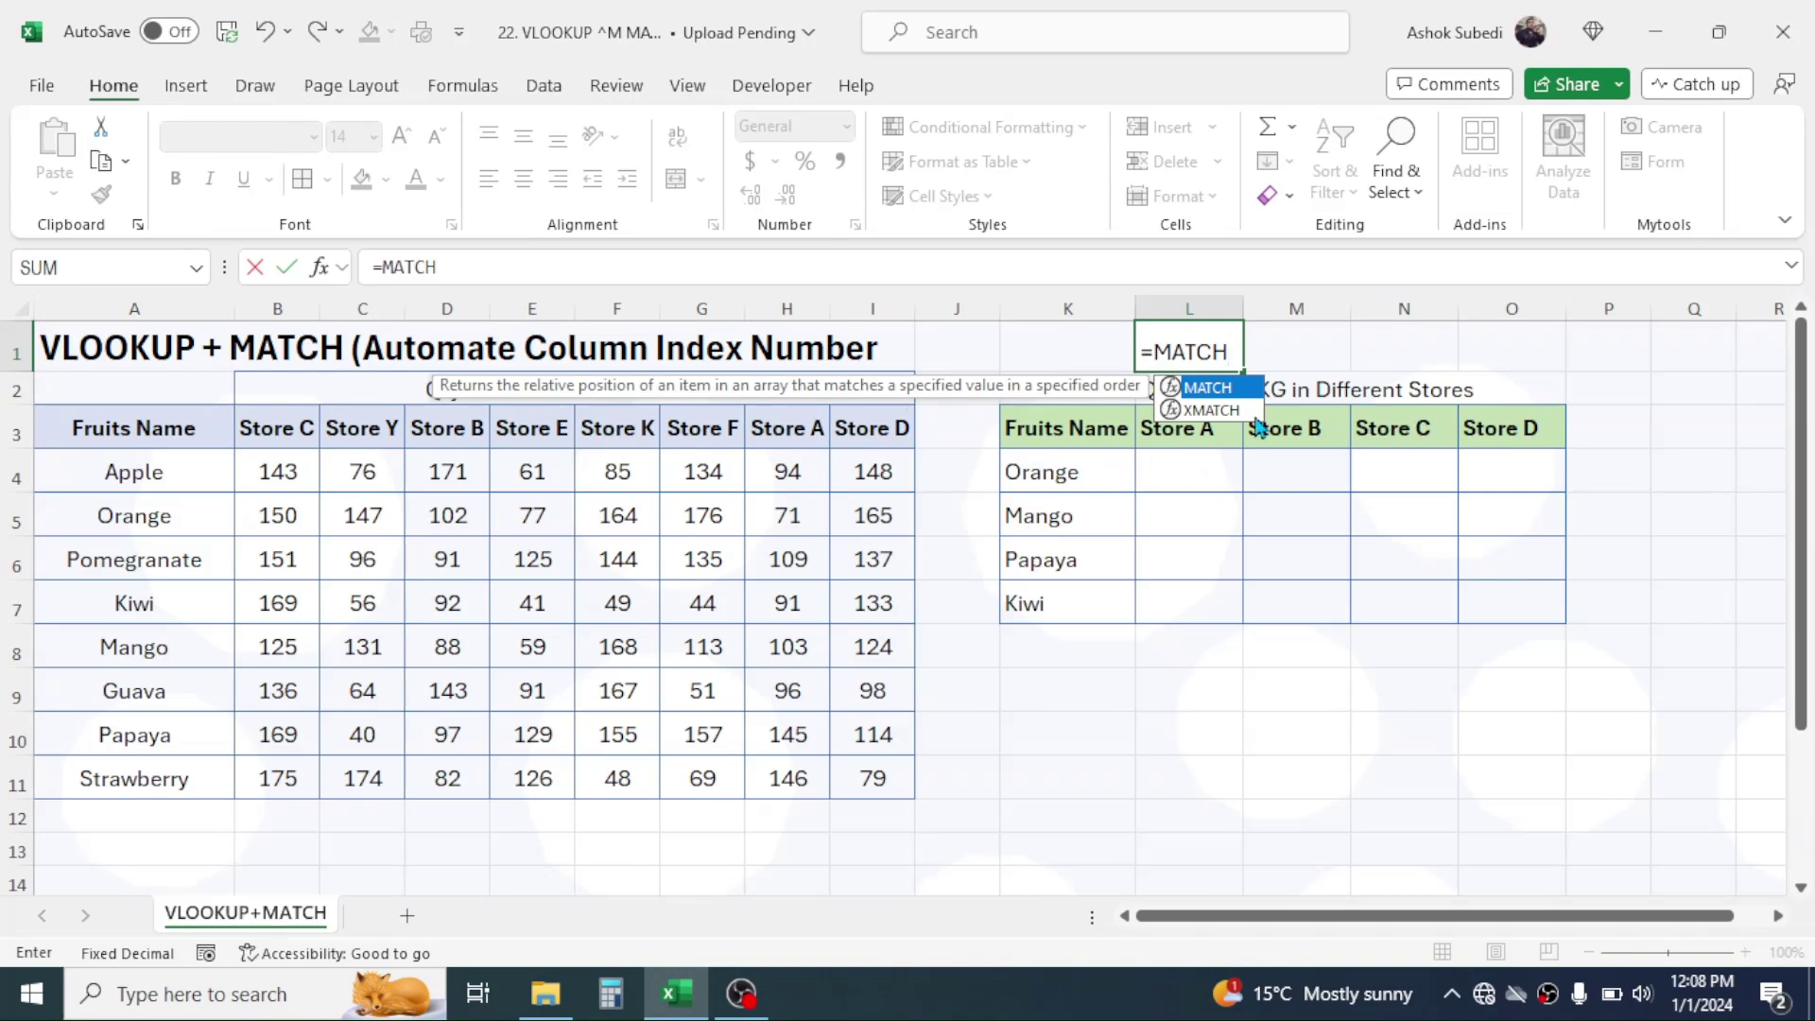
text(()
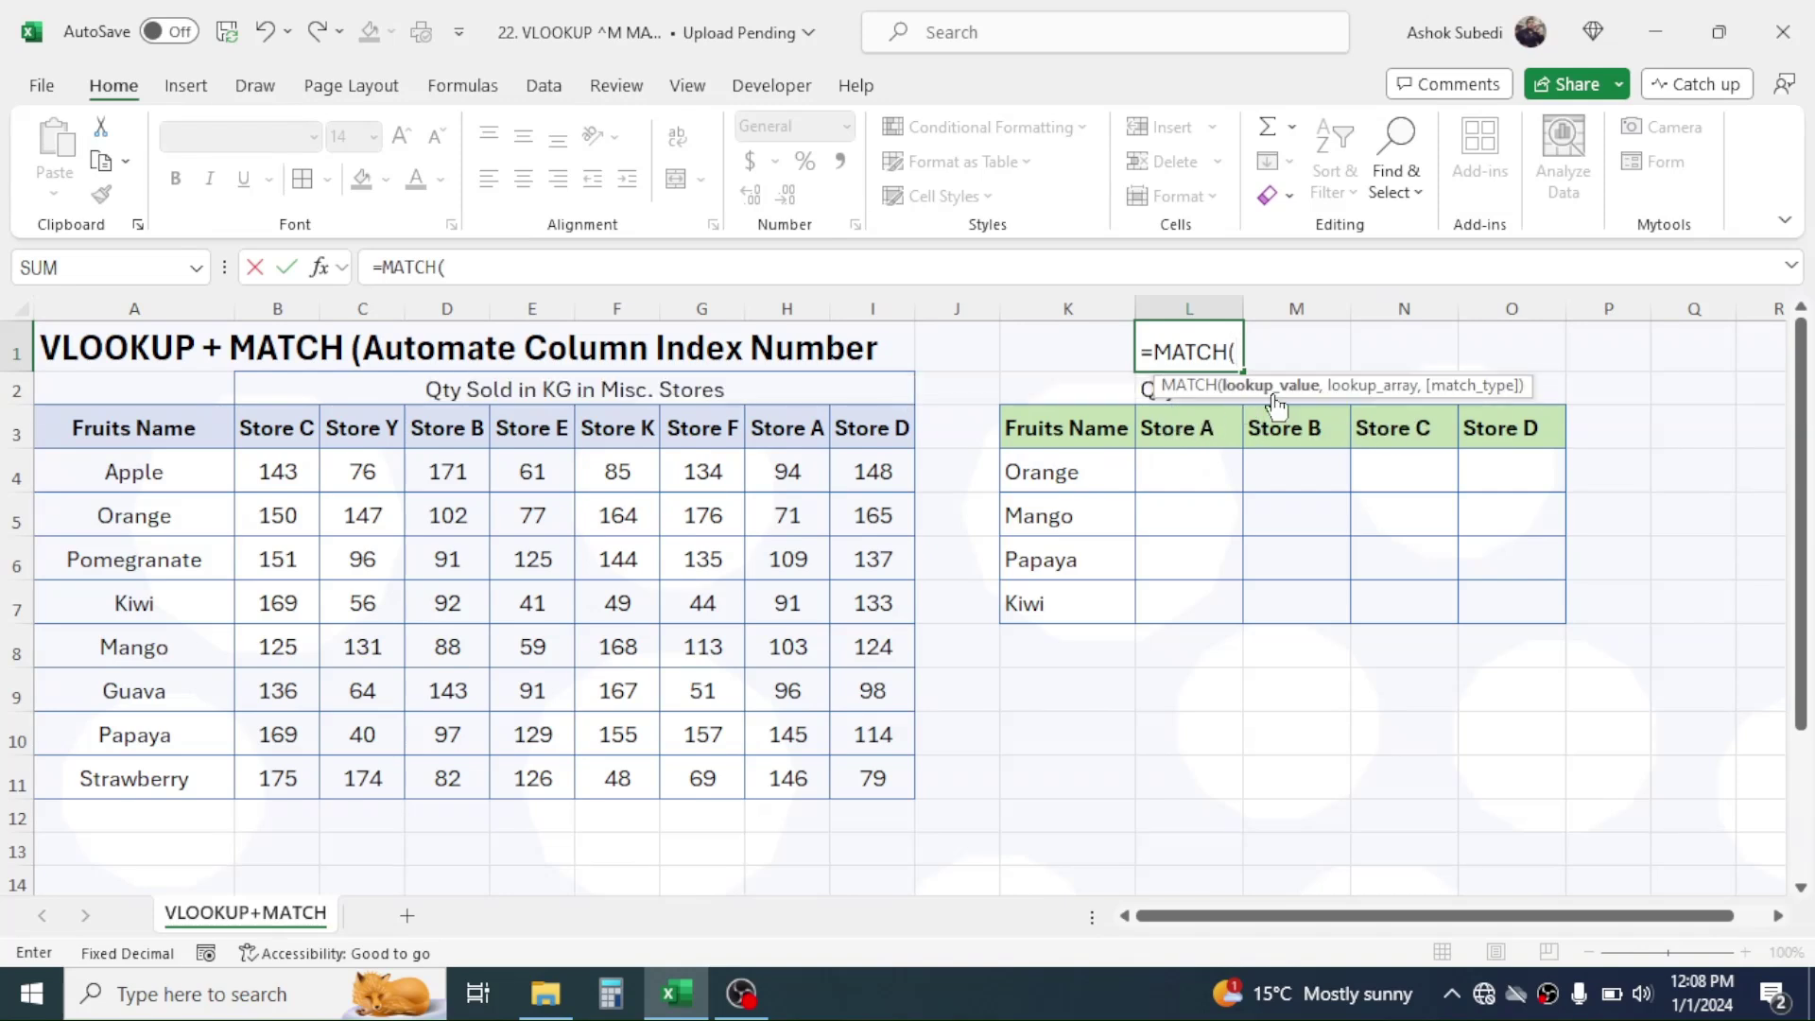
click(1189, 423)
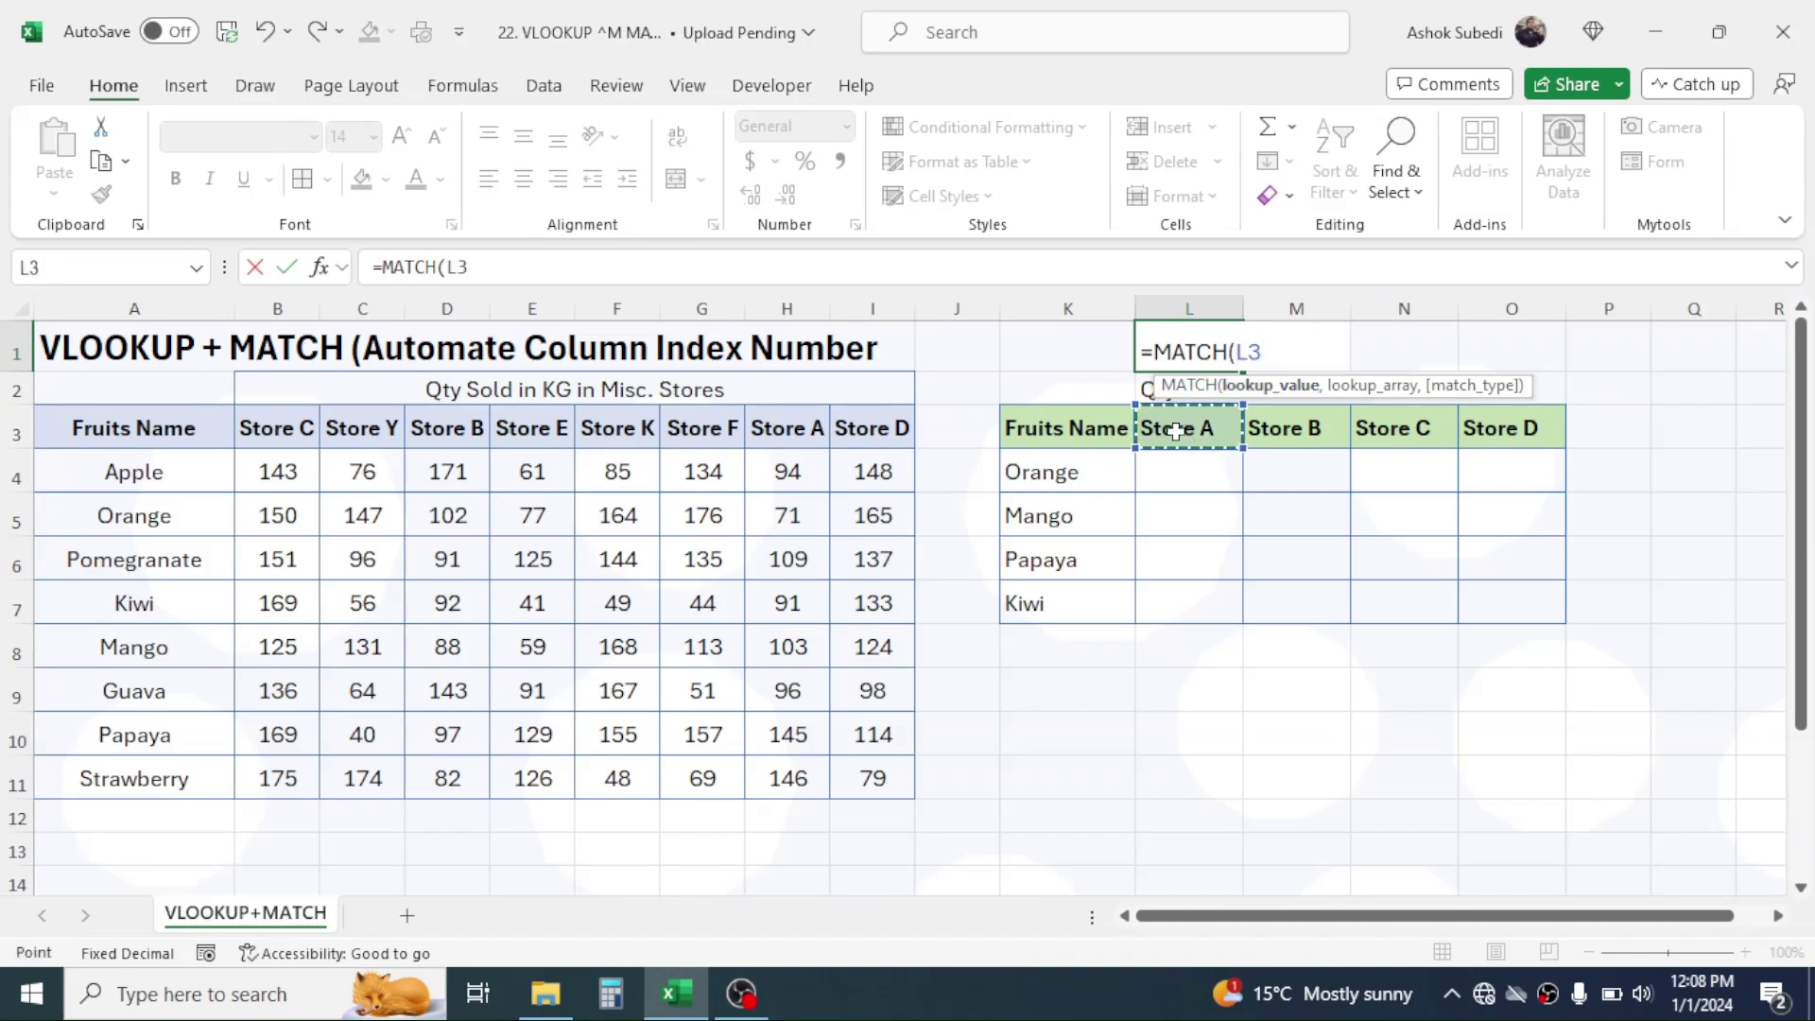
key(F4)
key(F4)
text(,)
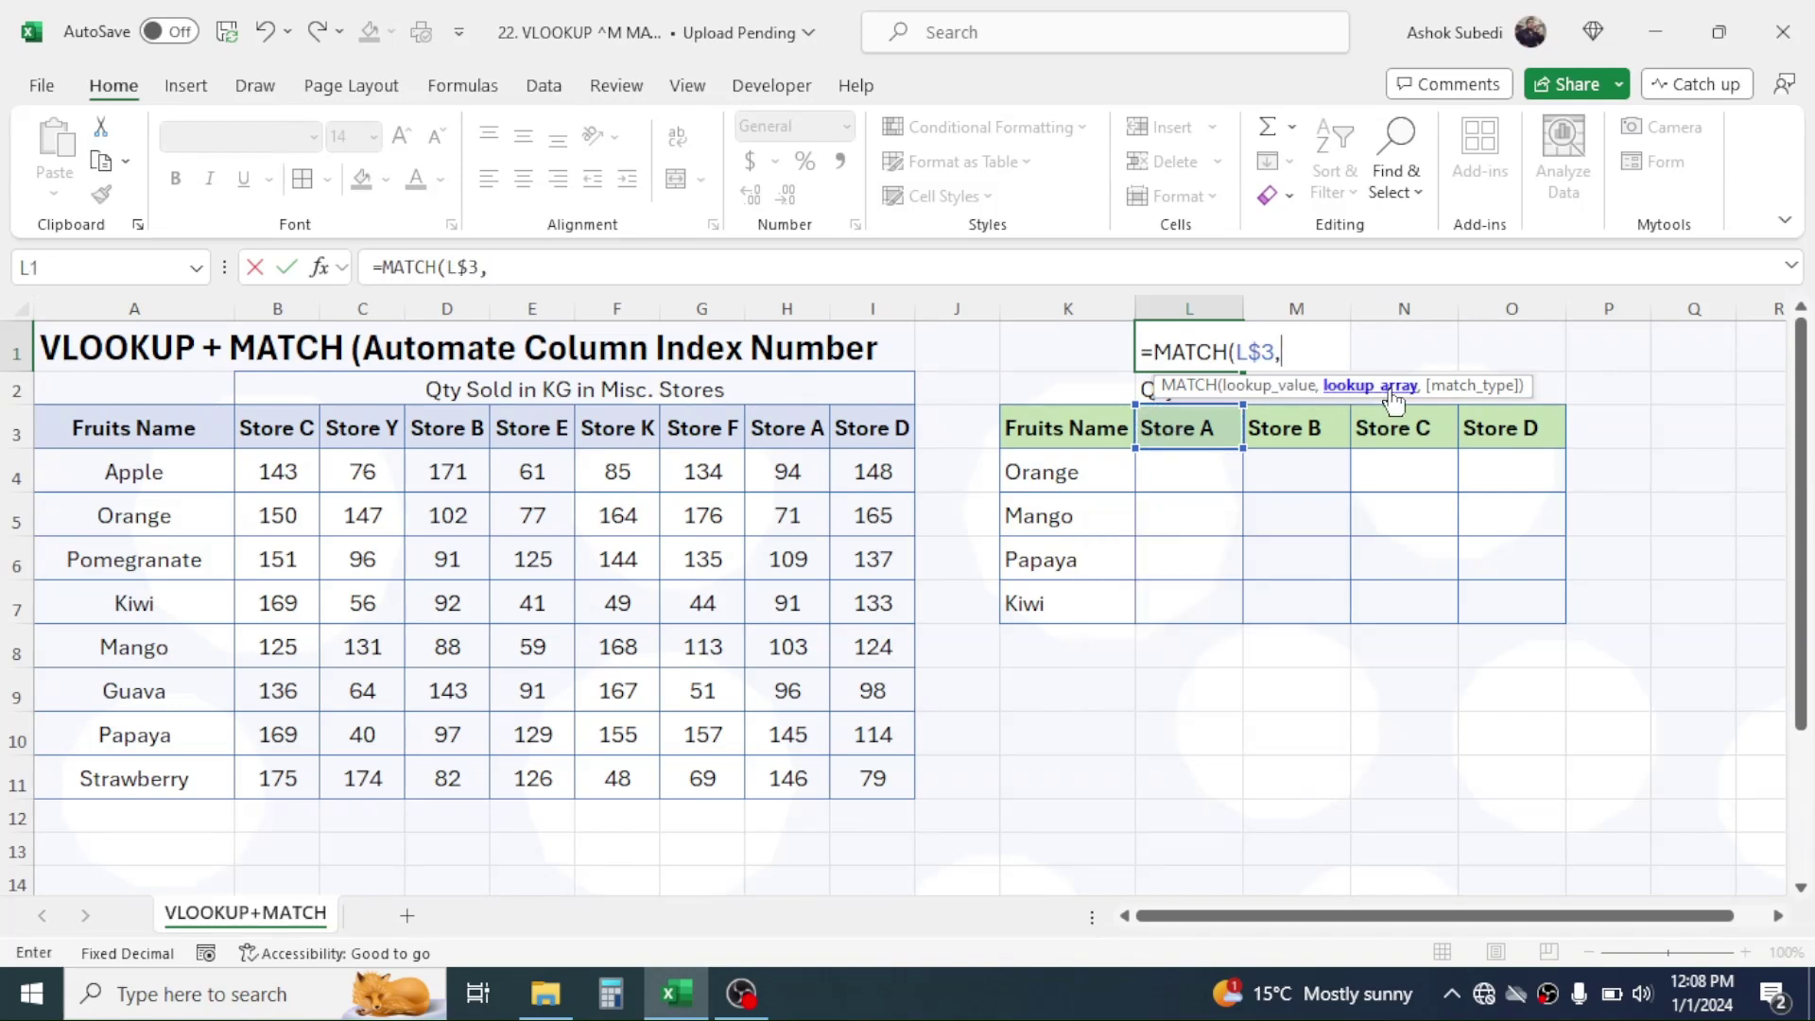
drag(133, 423, 867, 420)
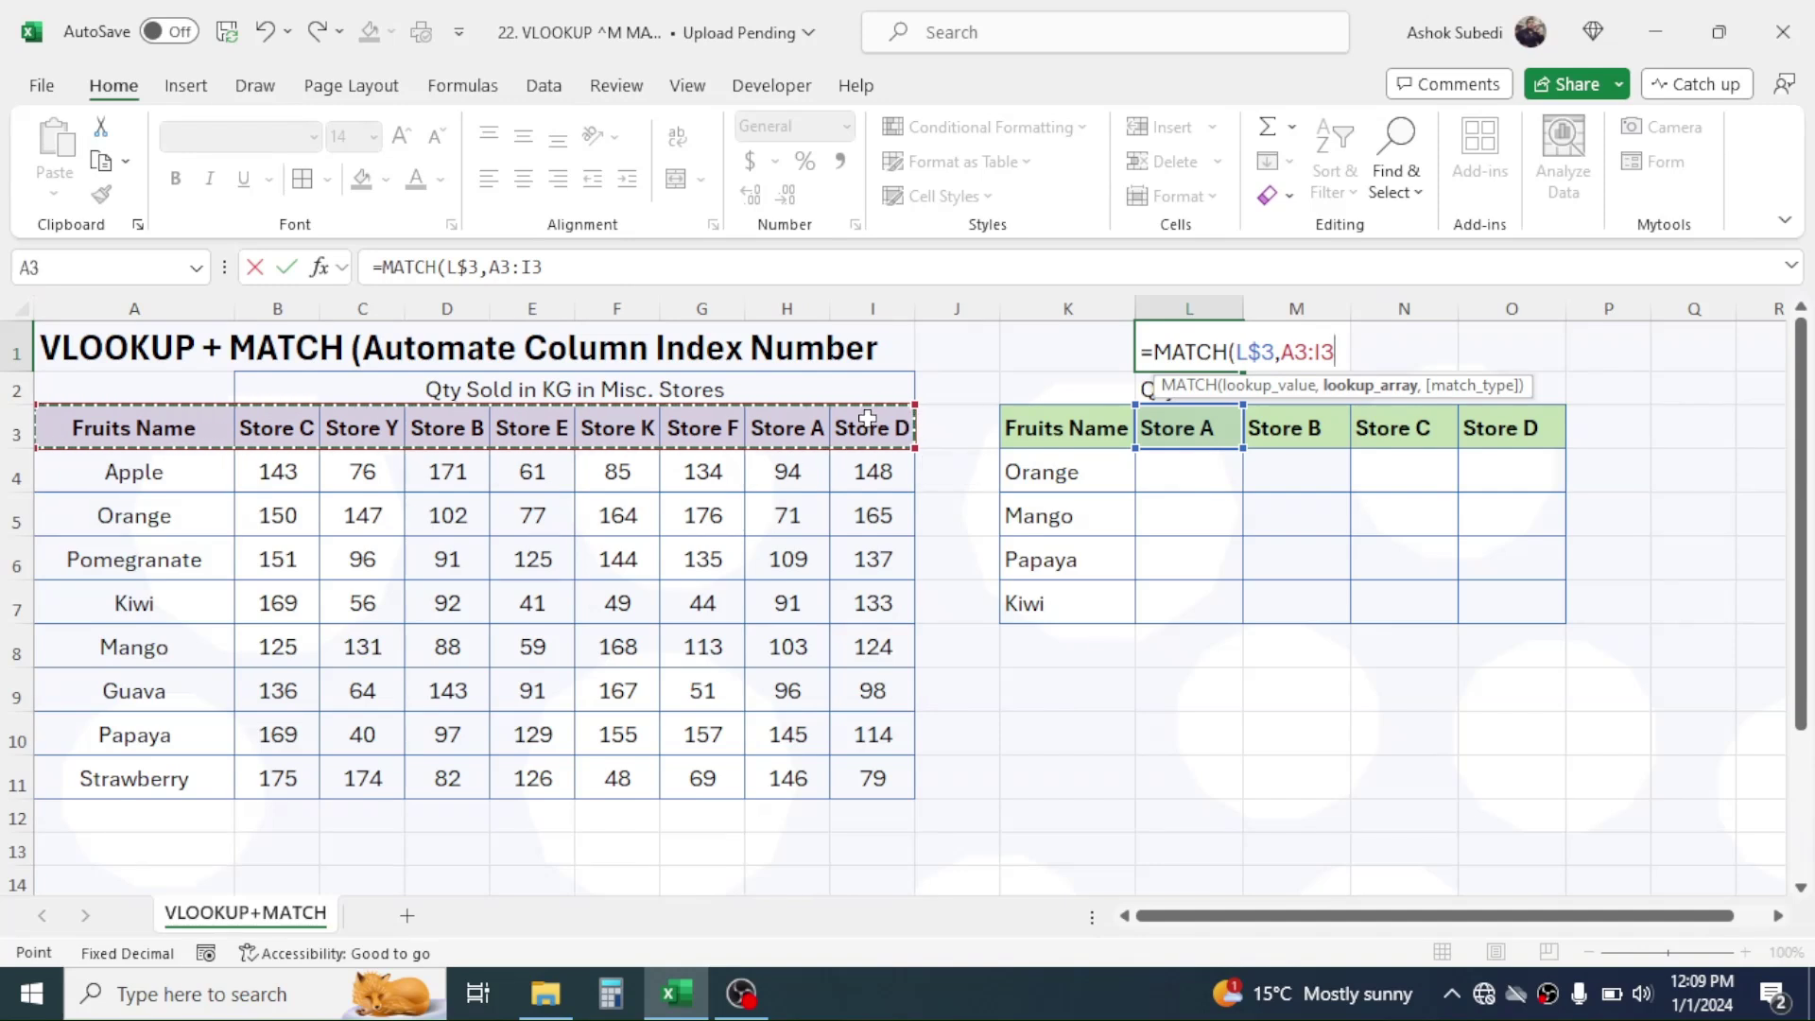
key(F4)
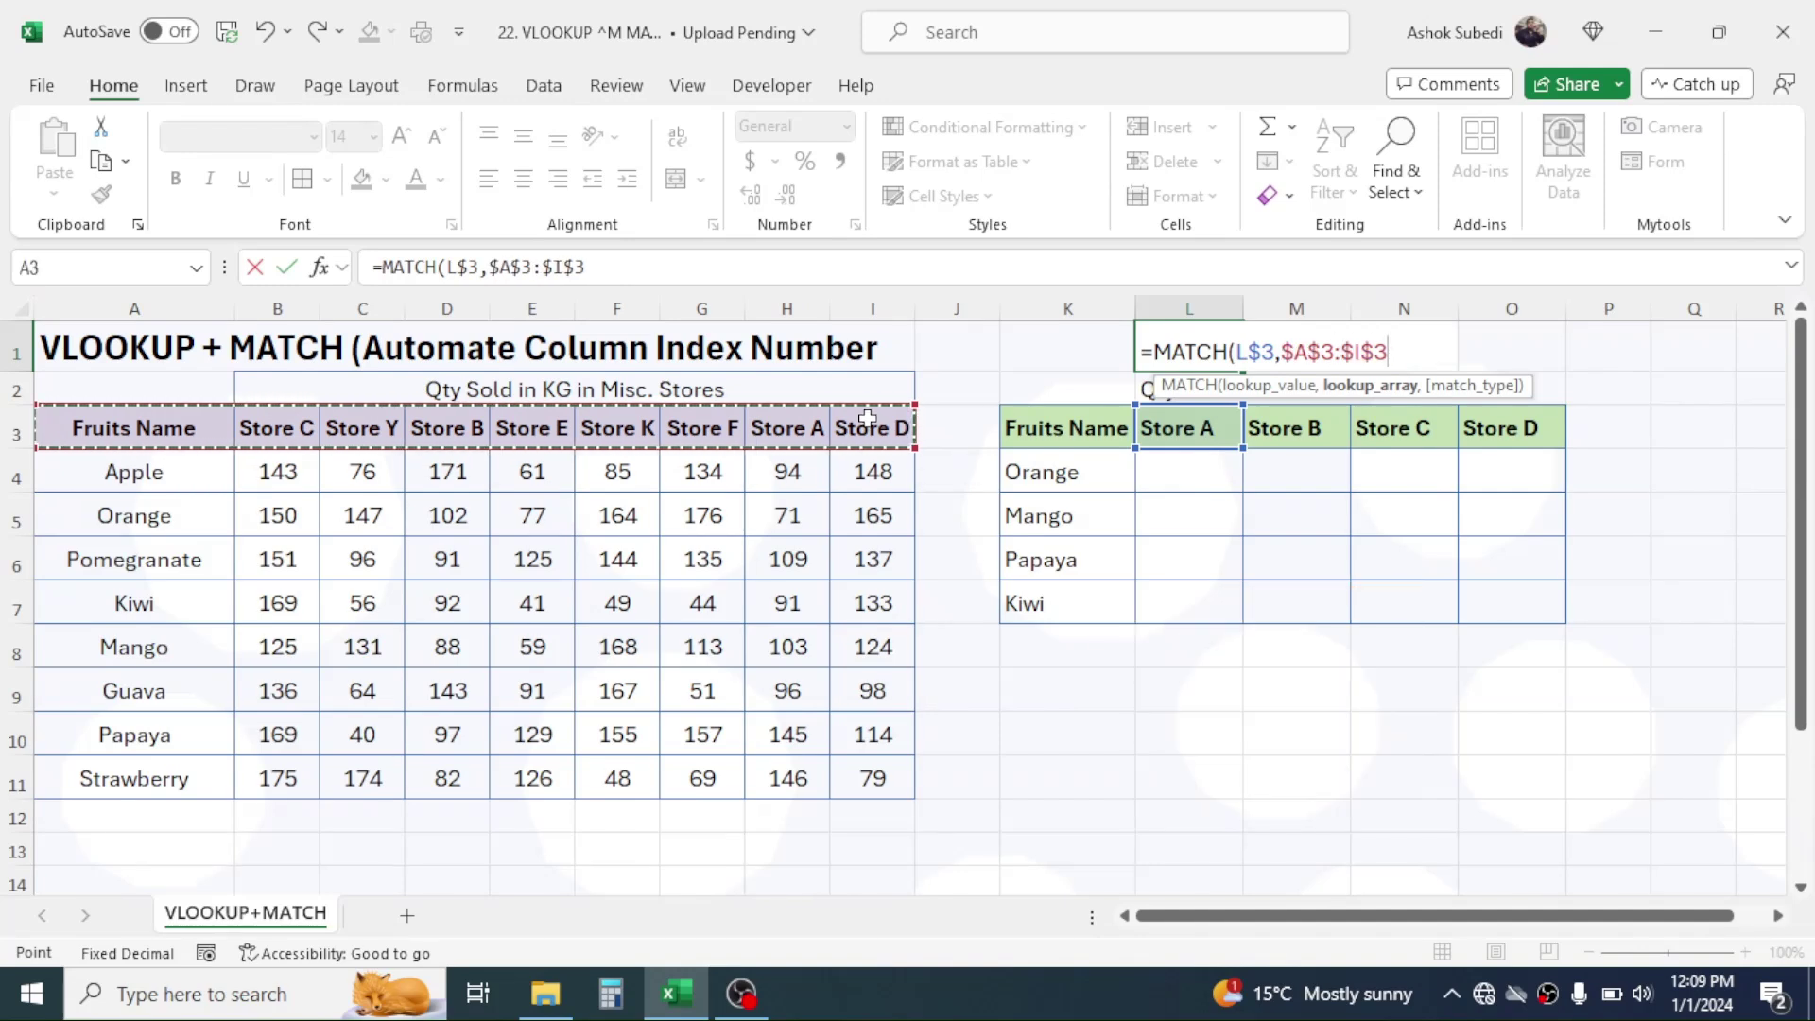
text(,)
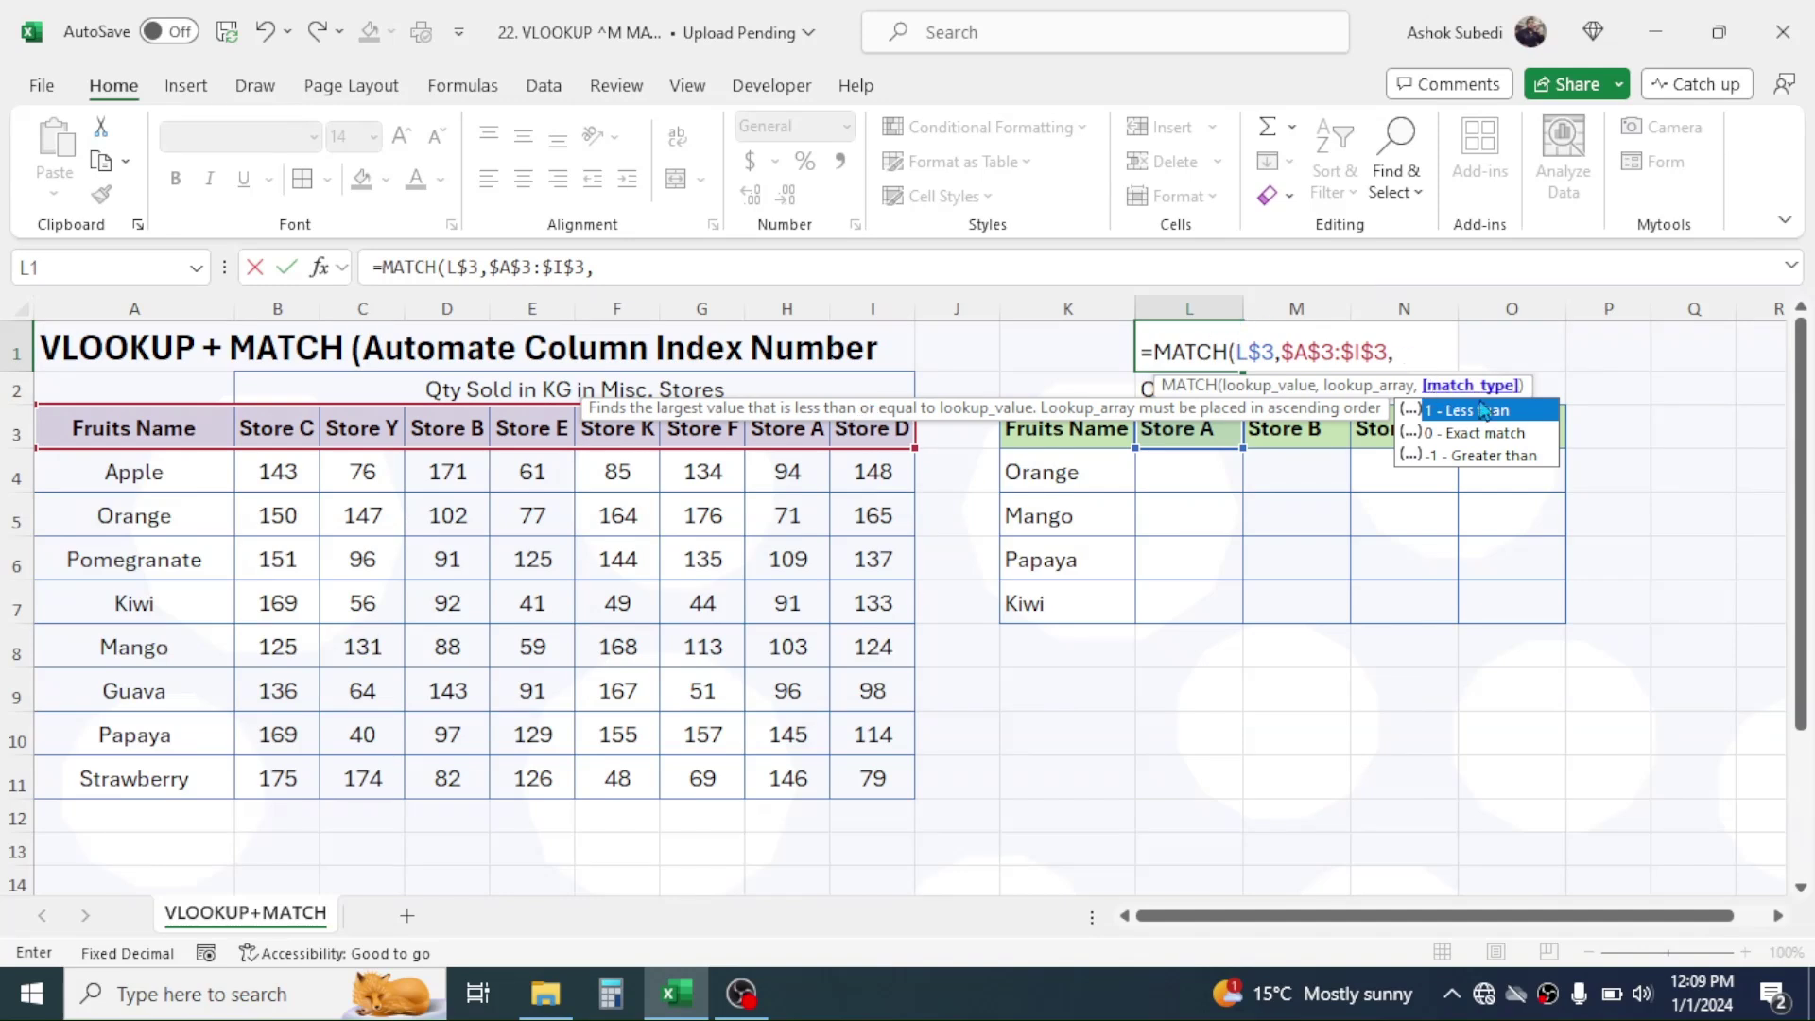
double_click(1467, 433)
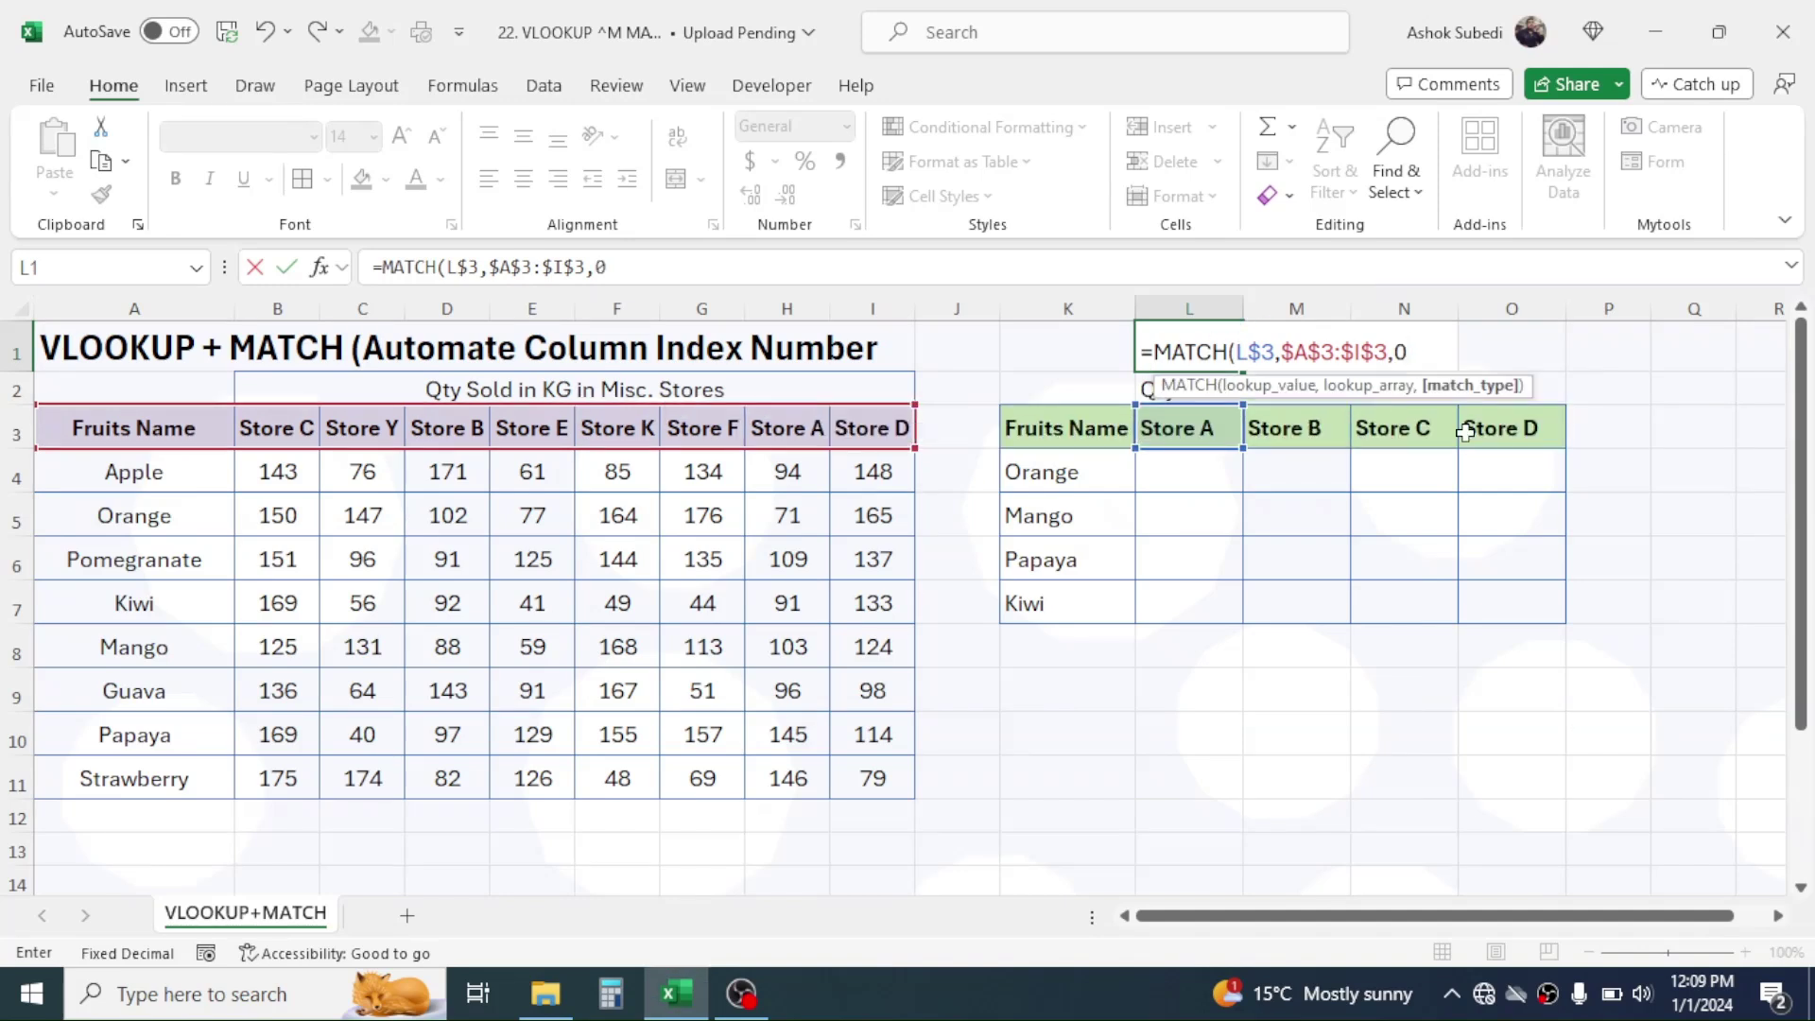
- Close and enter the MATCH formula in L1, returning 8 for Store A
text())
key(Return)
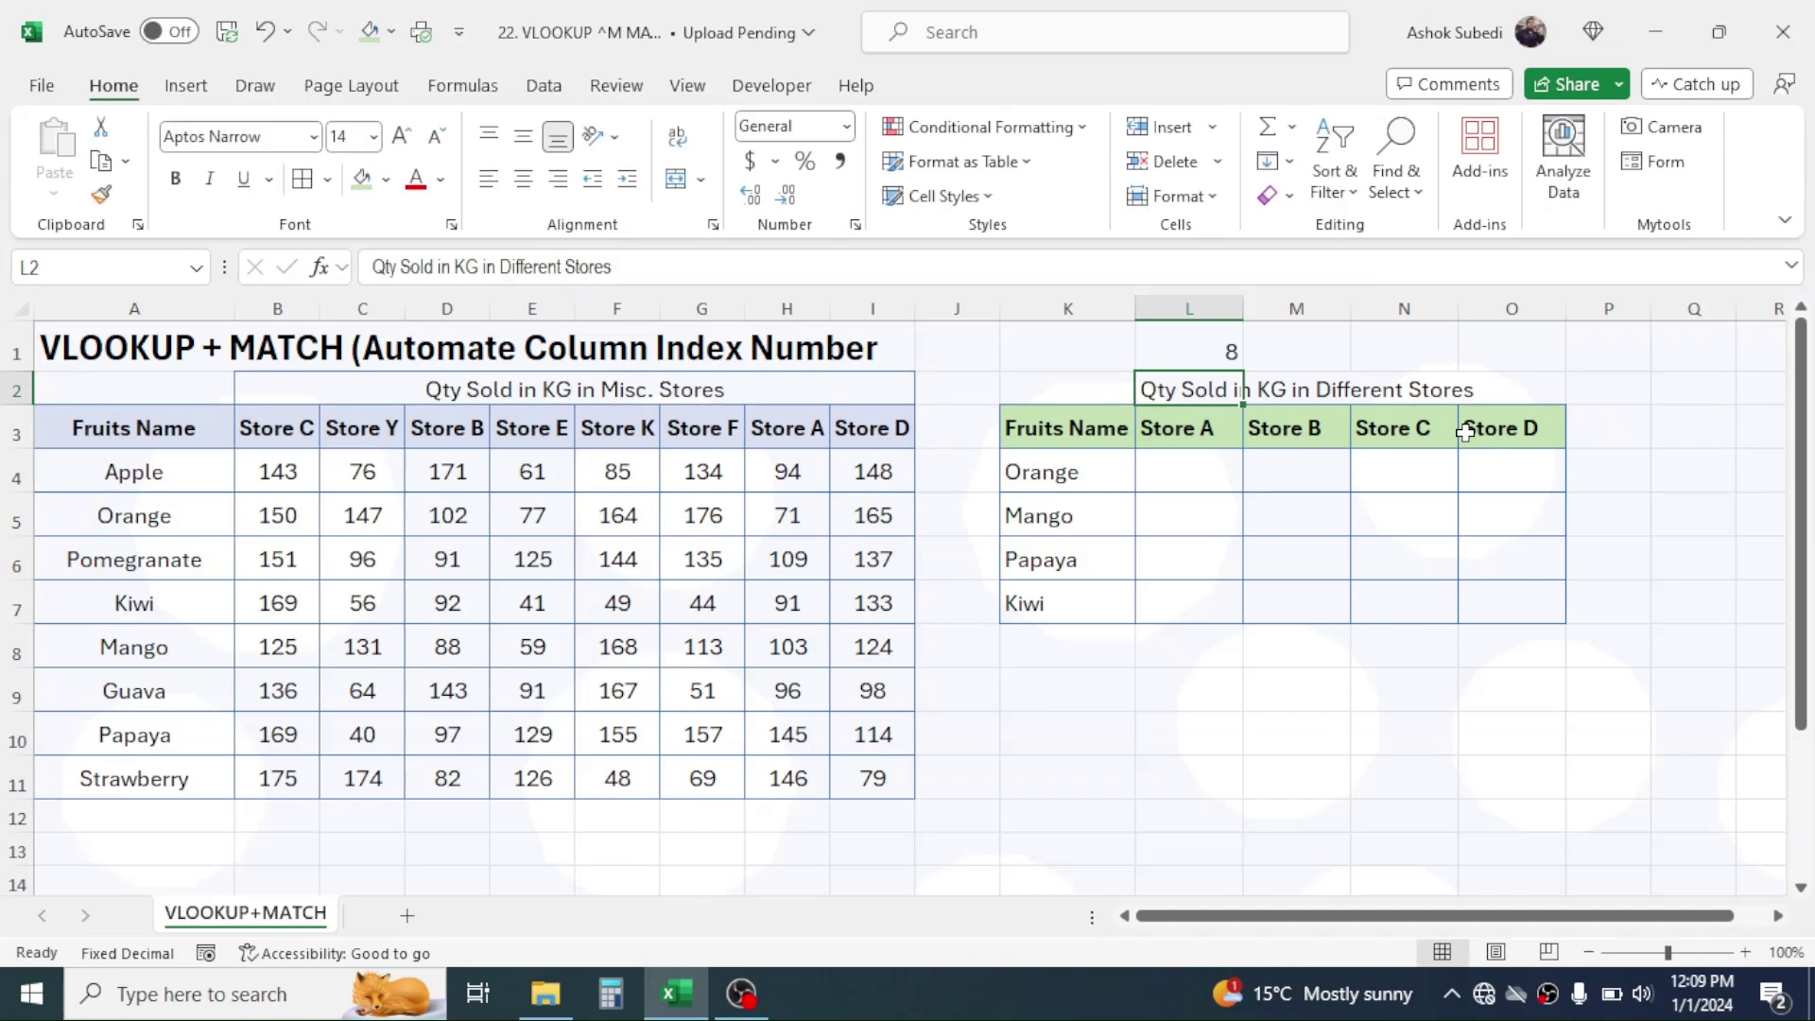
click(1205, 350)
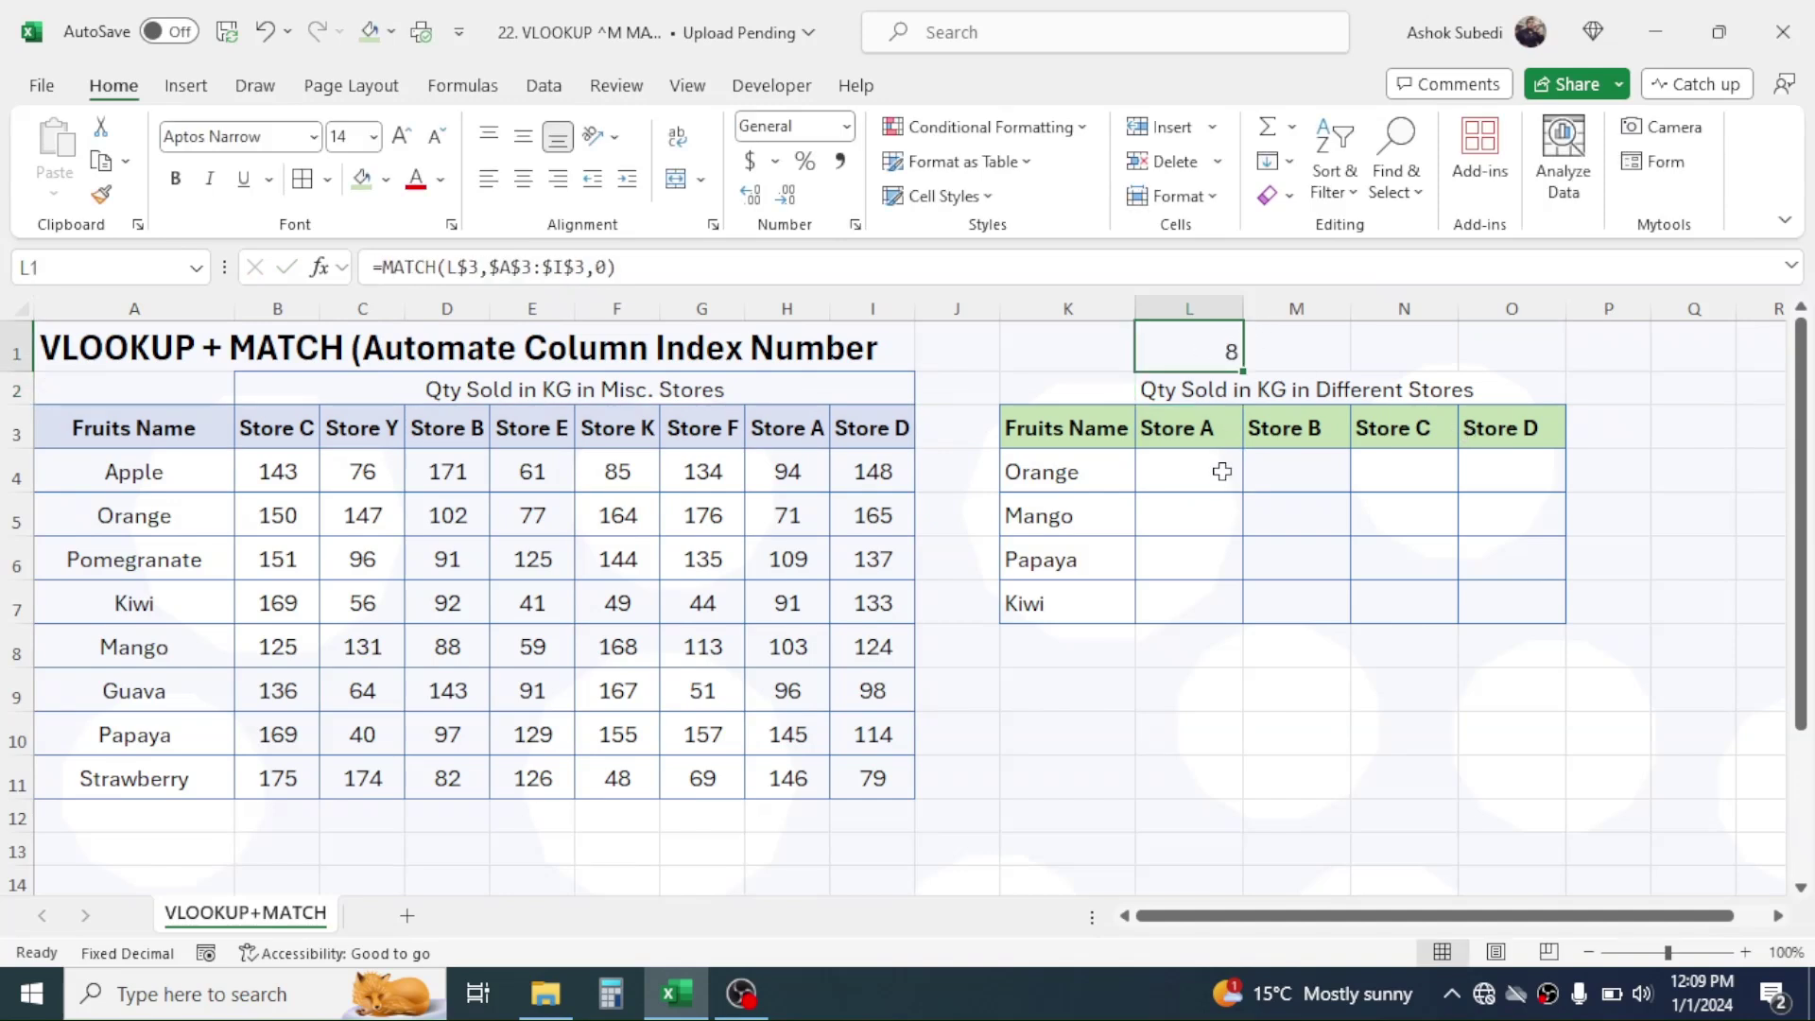
click(1189, 430)
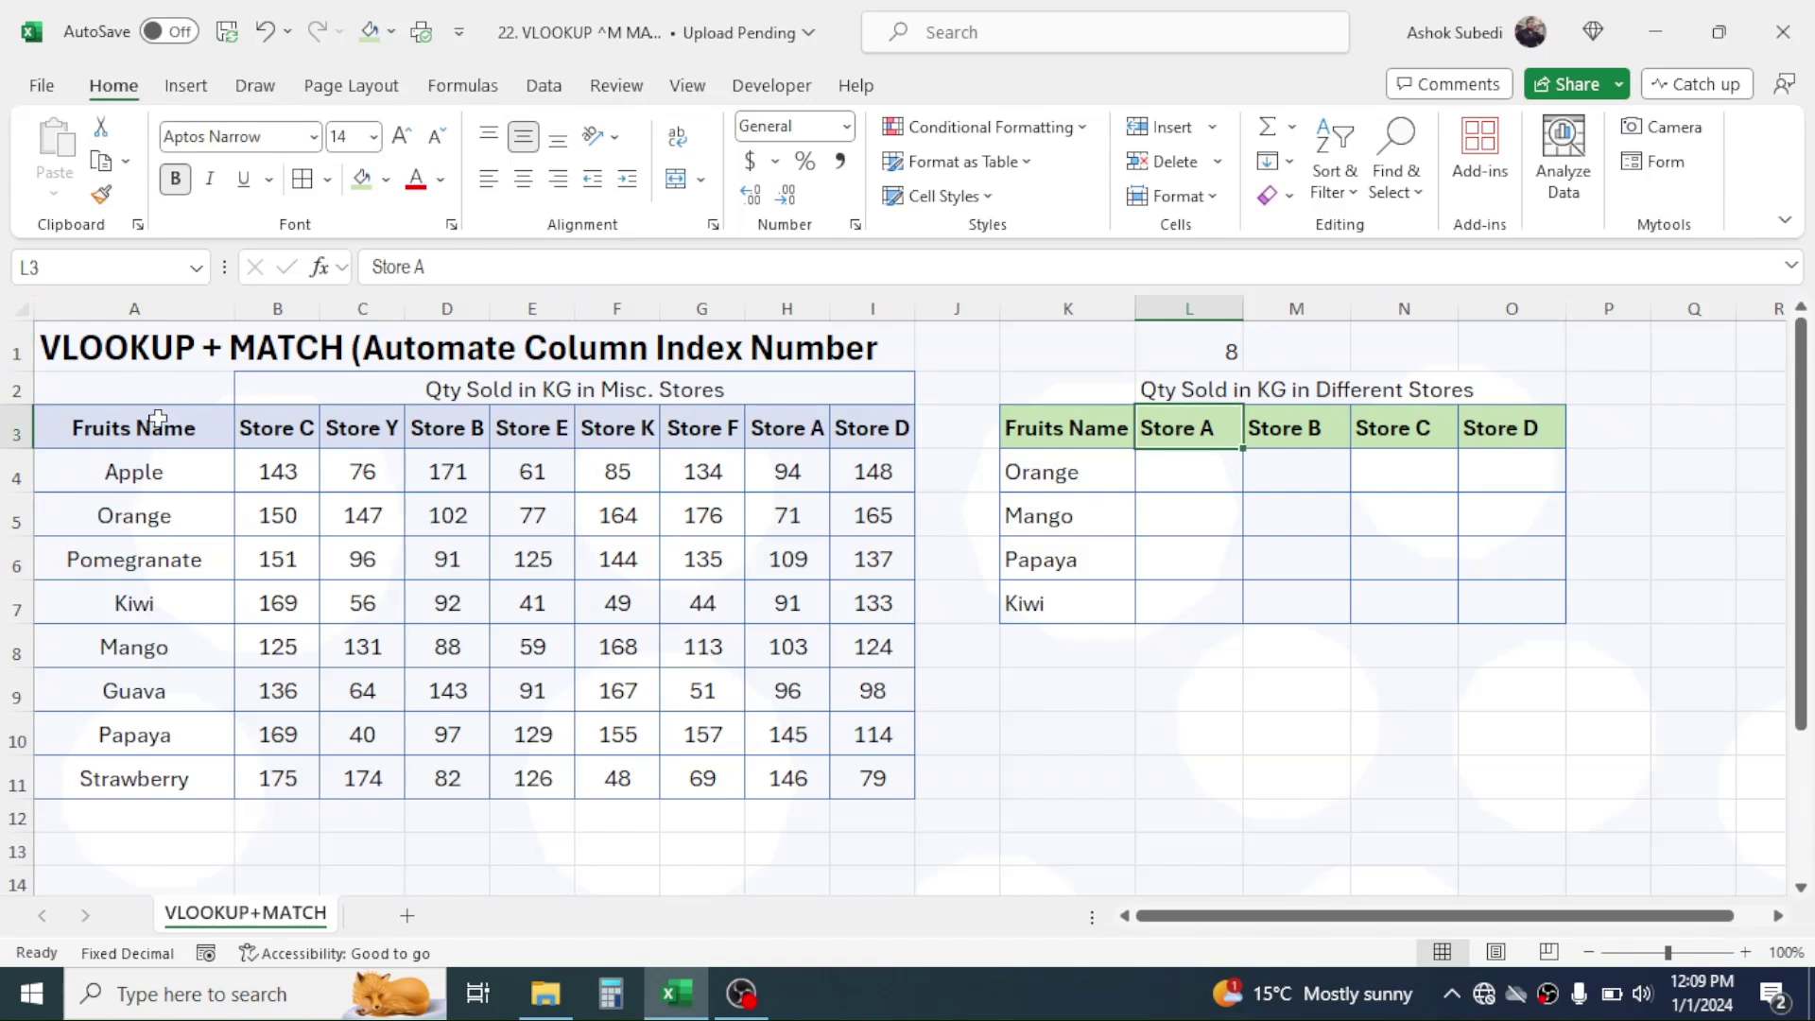
drag(159, 421, 857, 783)
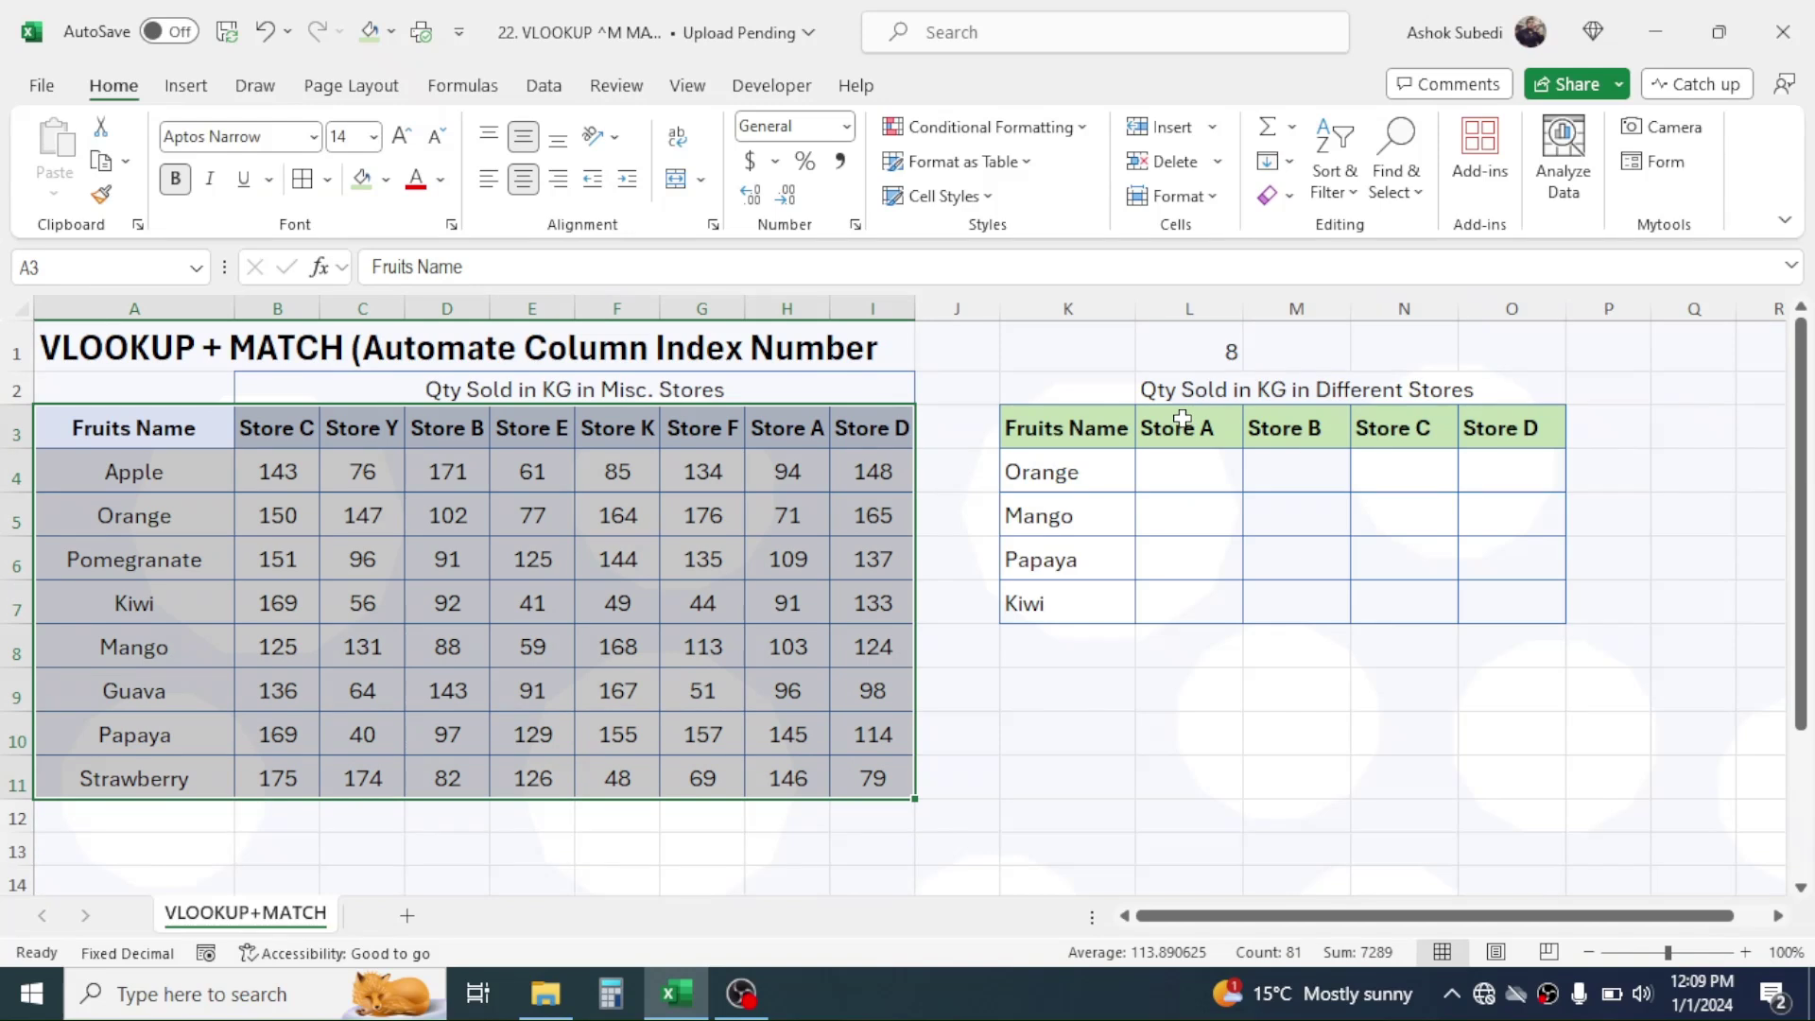
click(1291, 429)
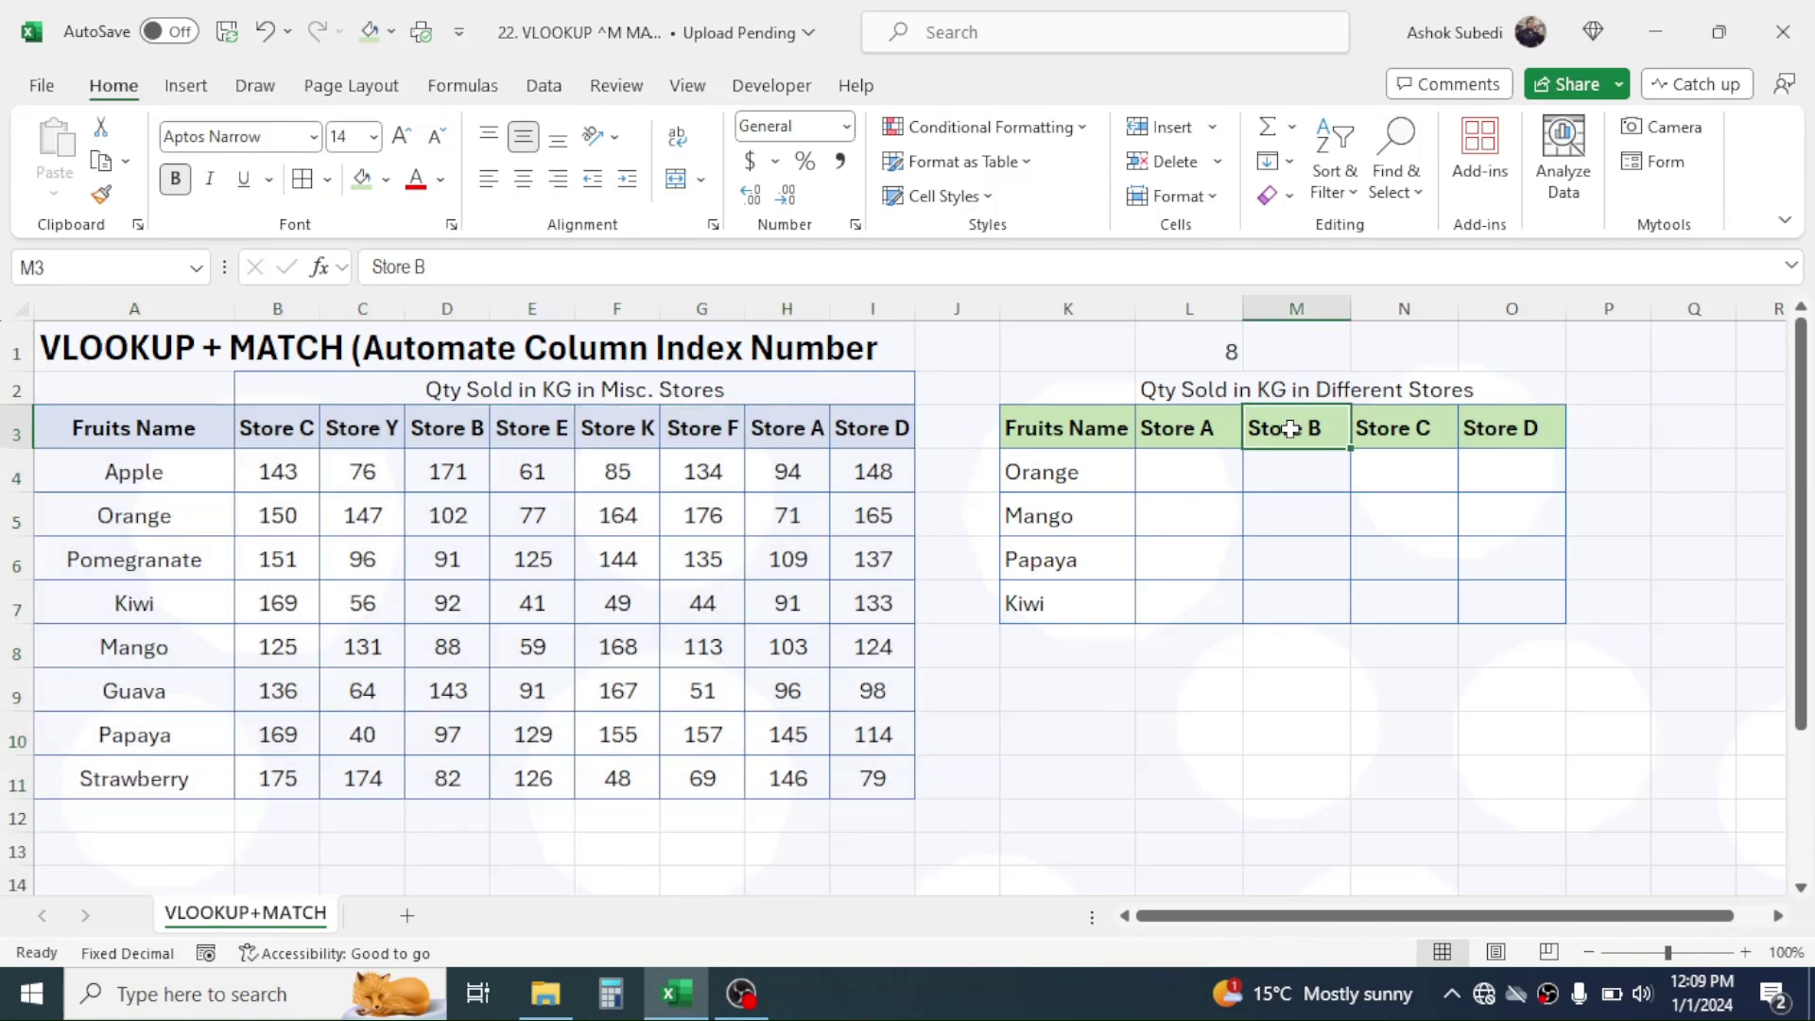
- Copy L1's formula across to O1, giving 4, 2 and 9 for Stores B–D
click(1214, 350)
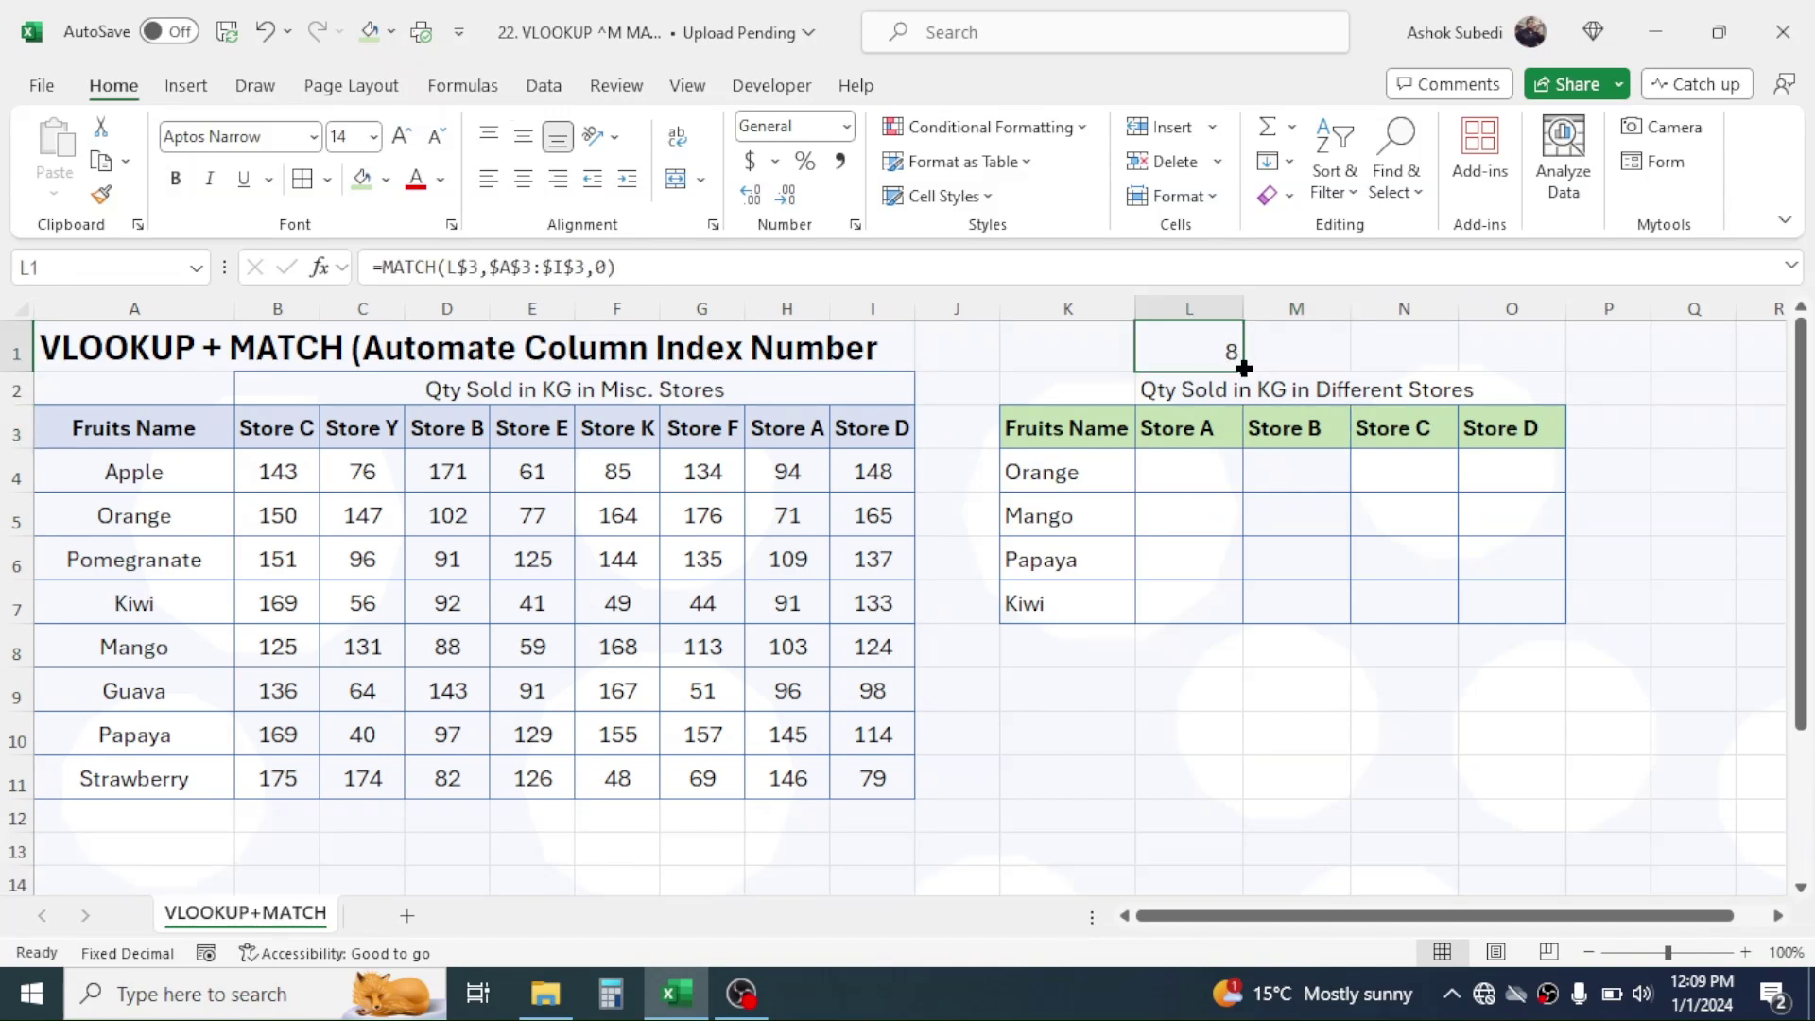
drag(1244, 371, 1528, 357)
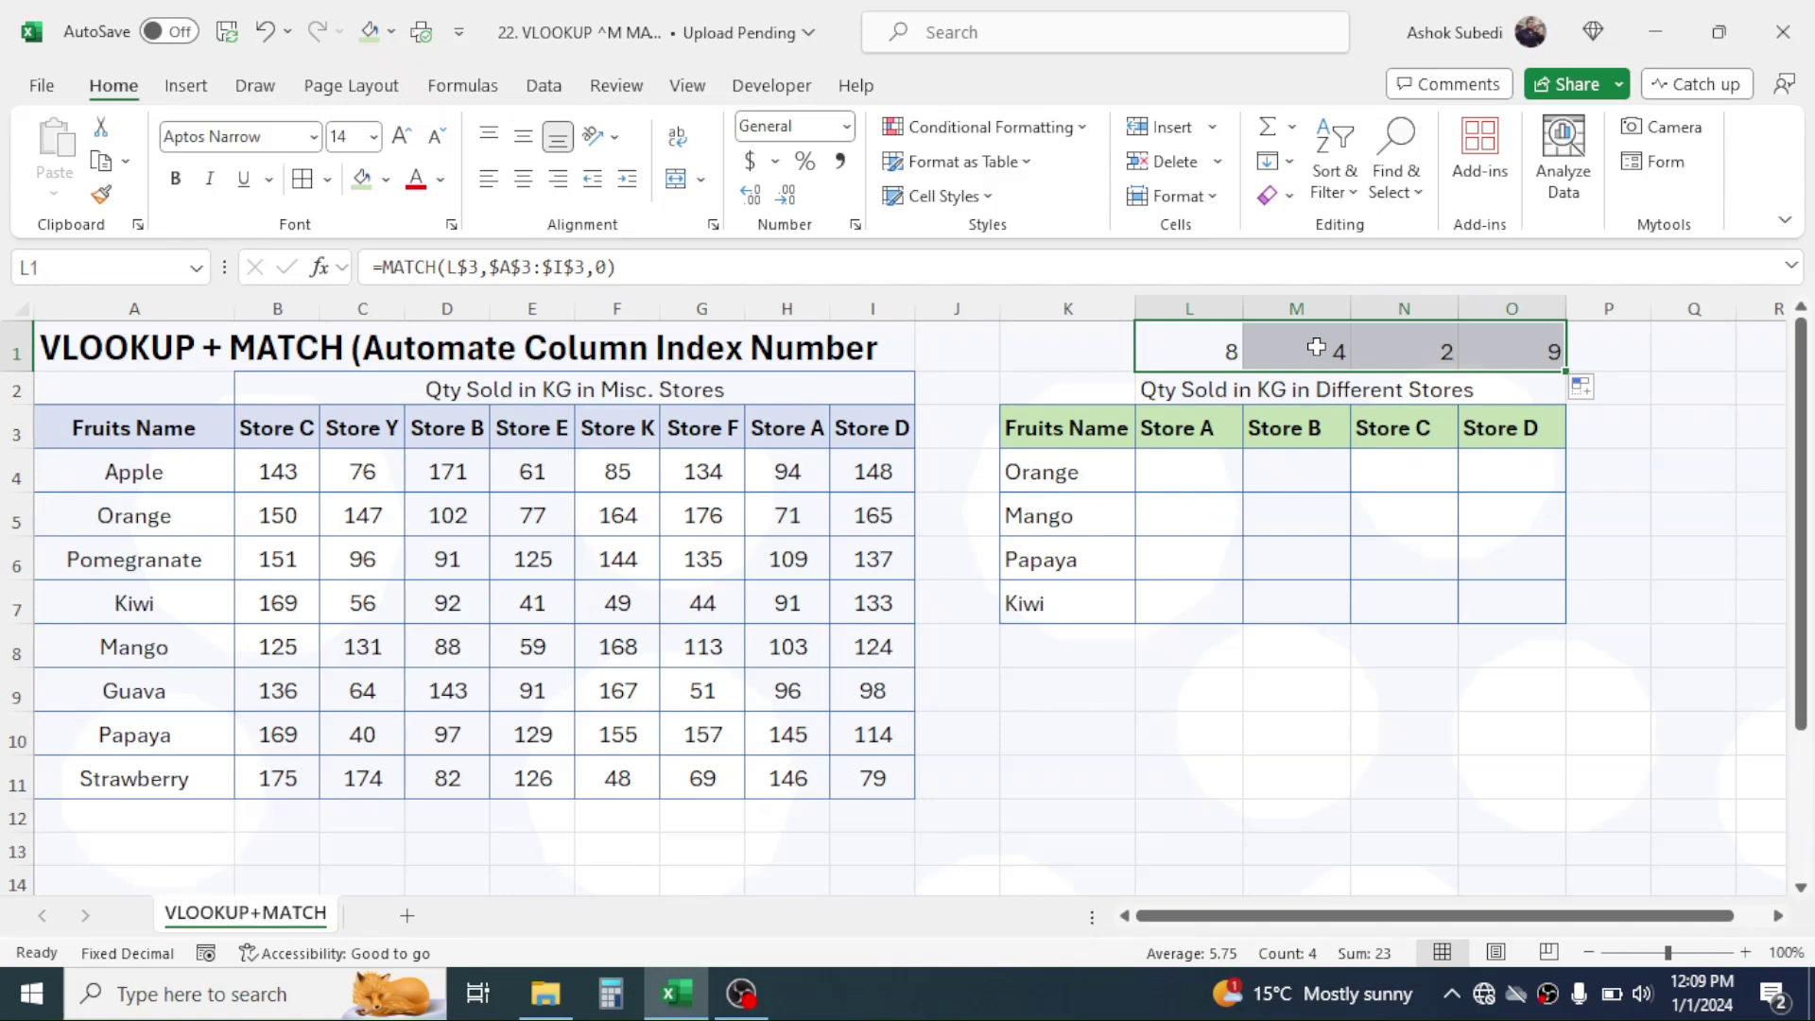
click(1314, 347)
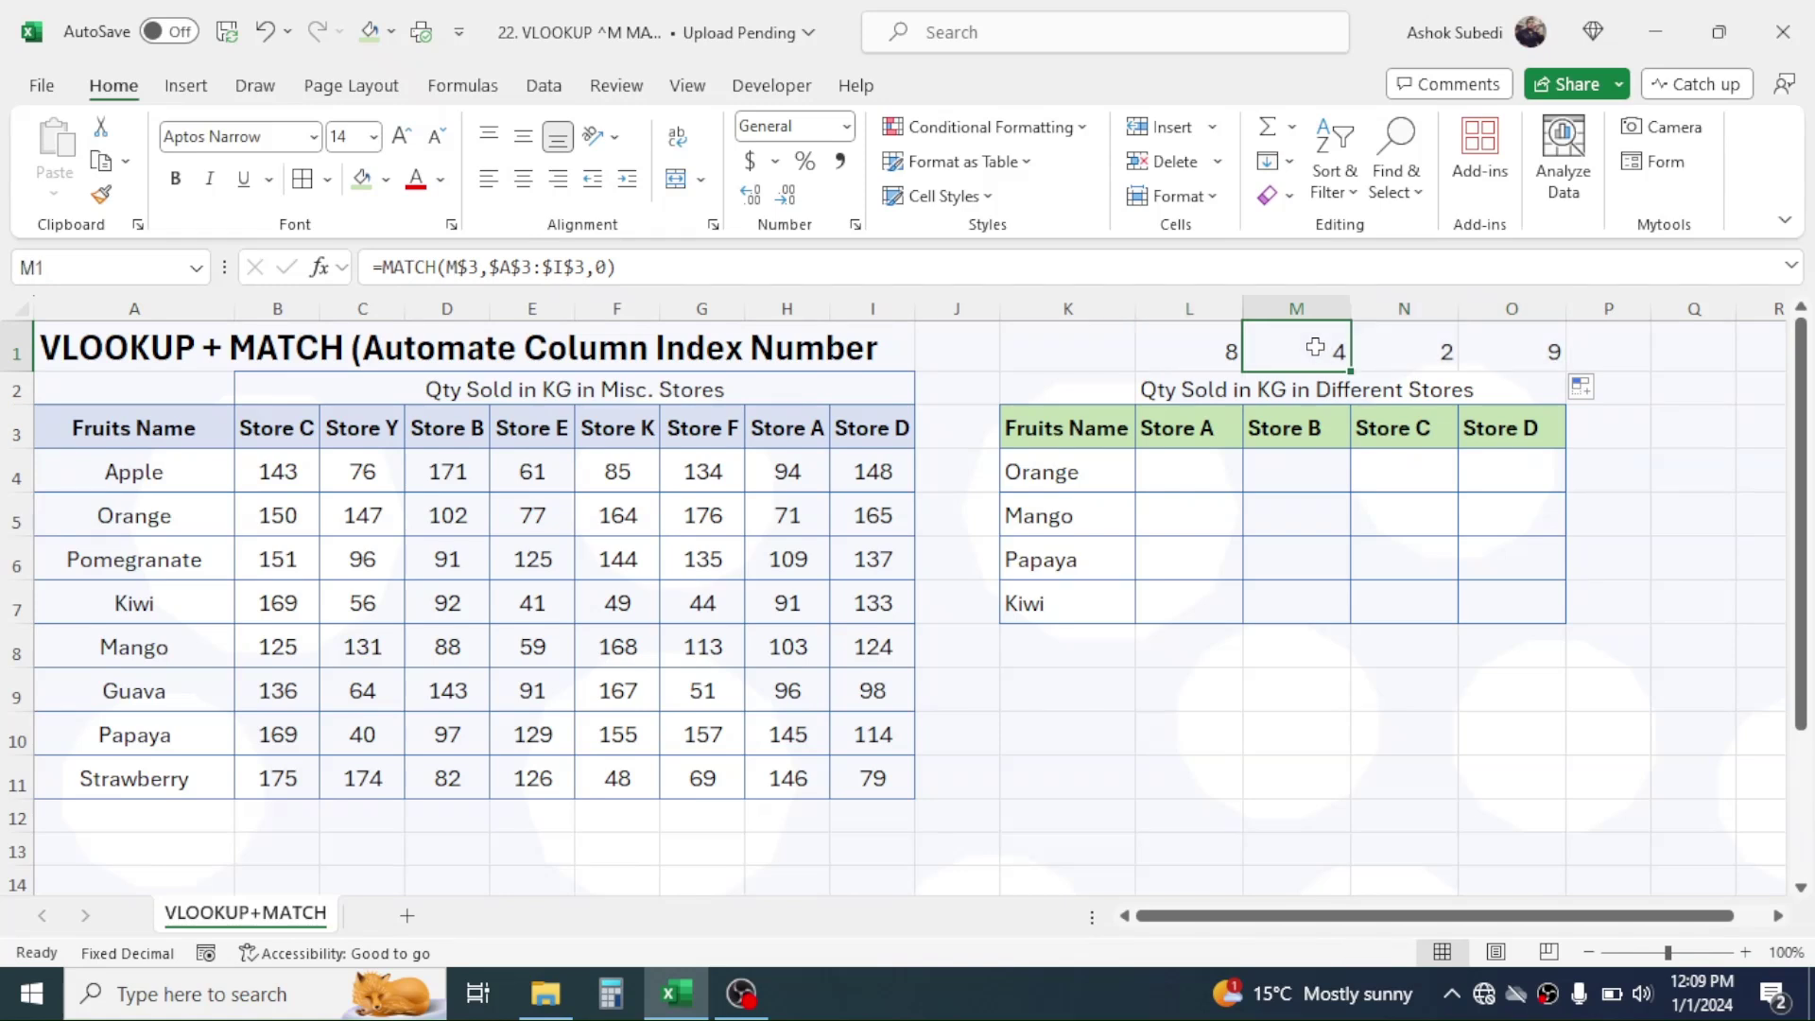
click(1387, 350)
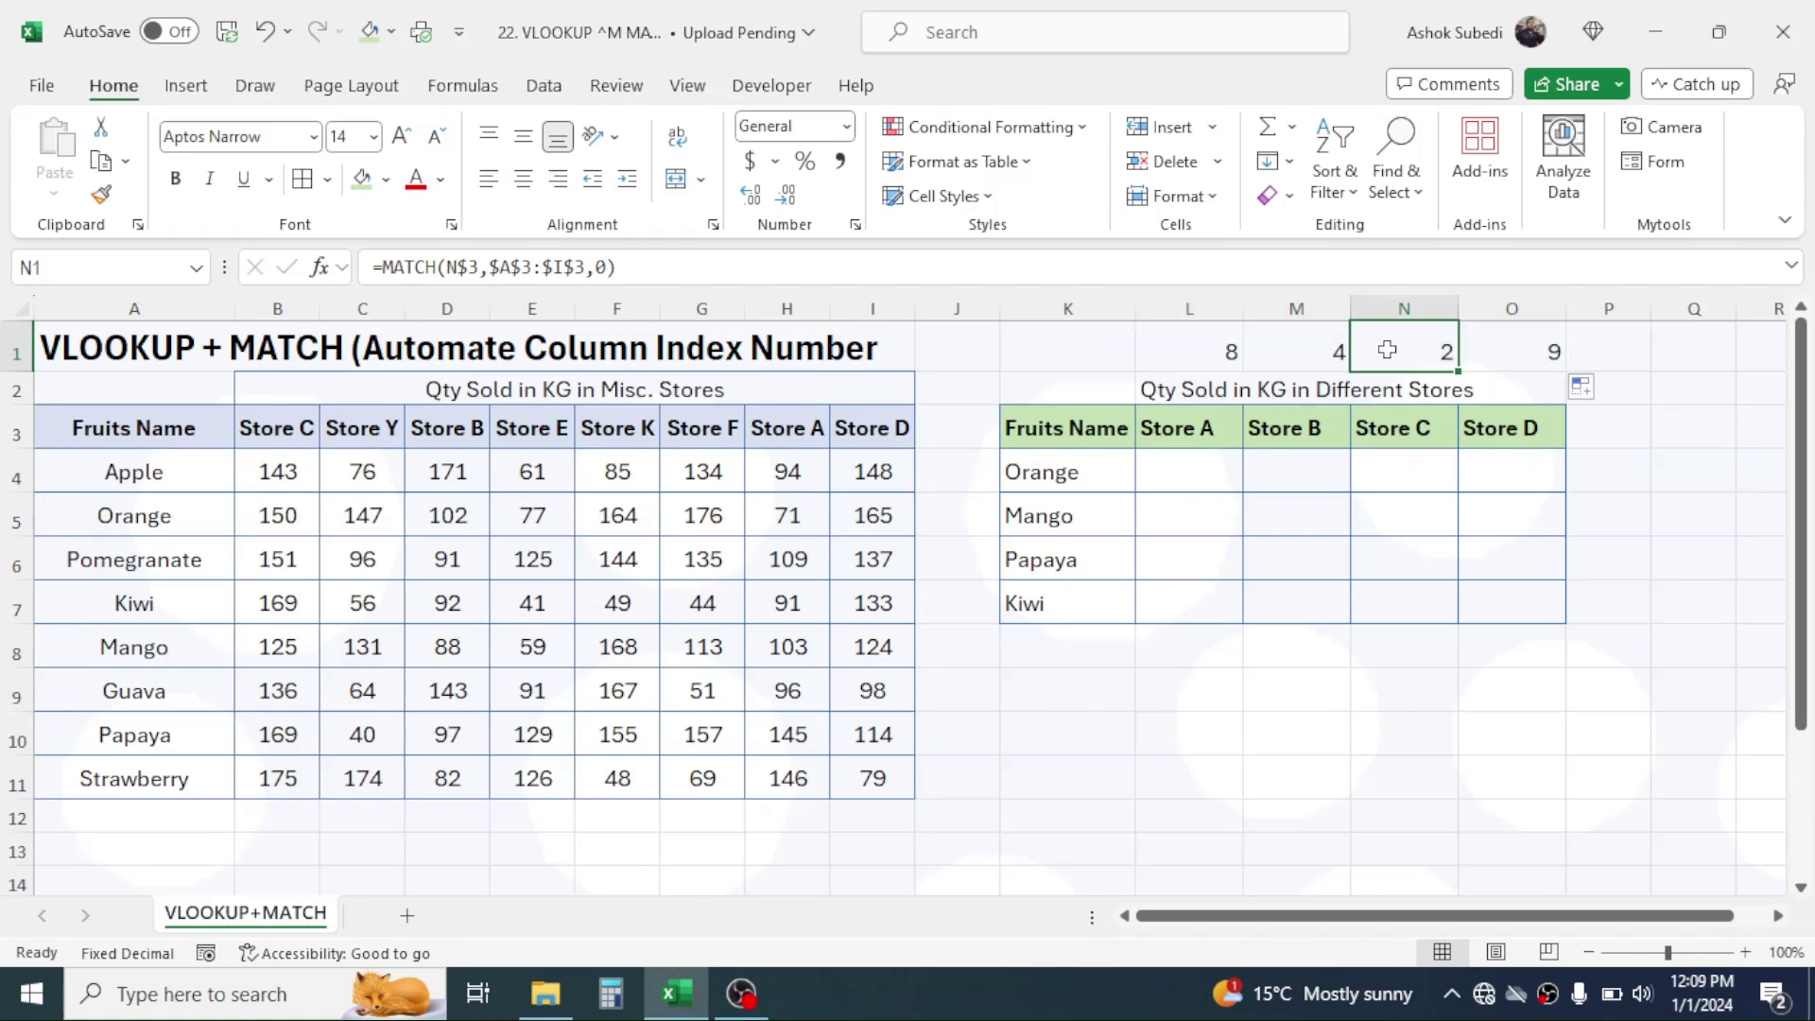
- Clear the helper MATCH results 8, 4, 2, 9 from L1:O1
click(1514, 344)
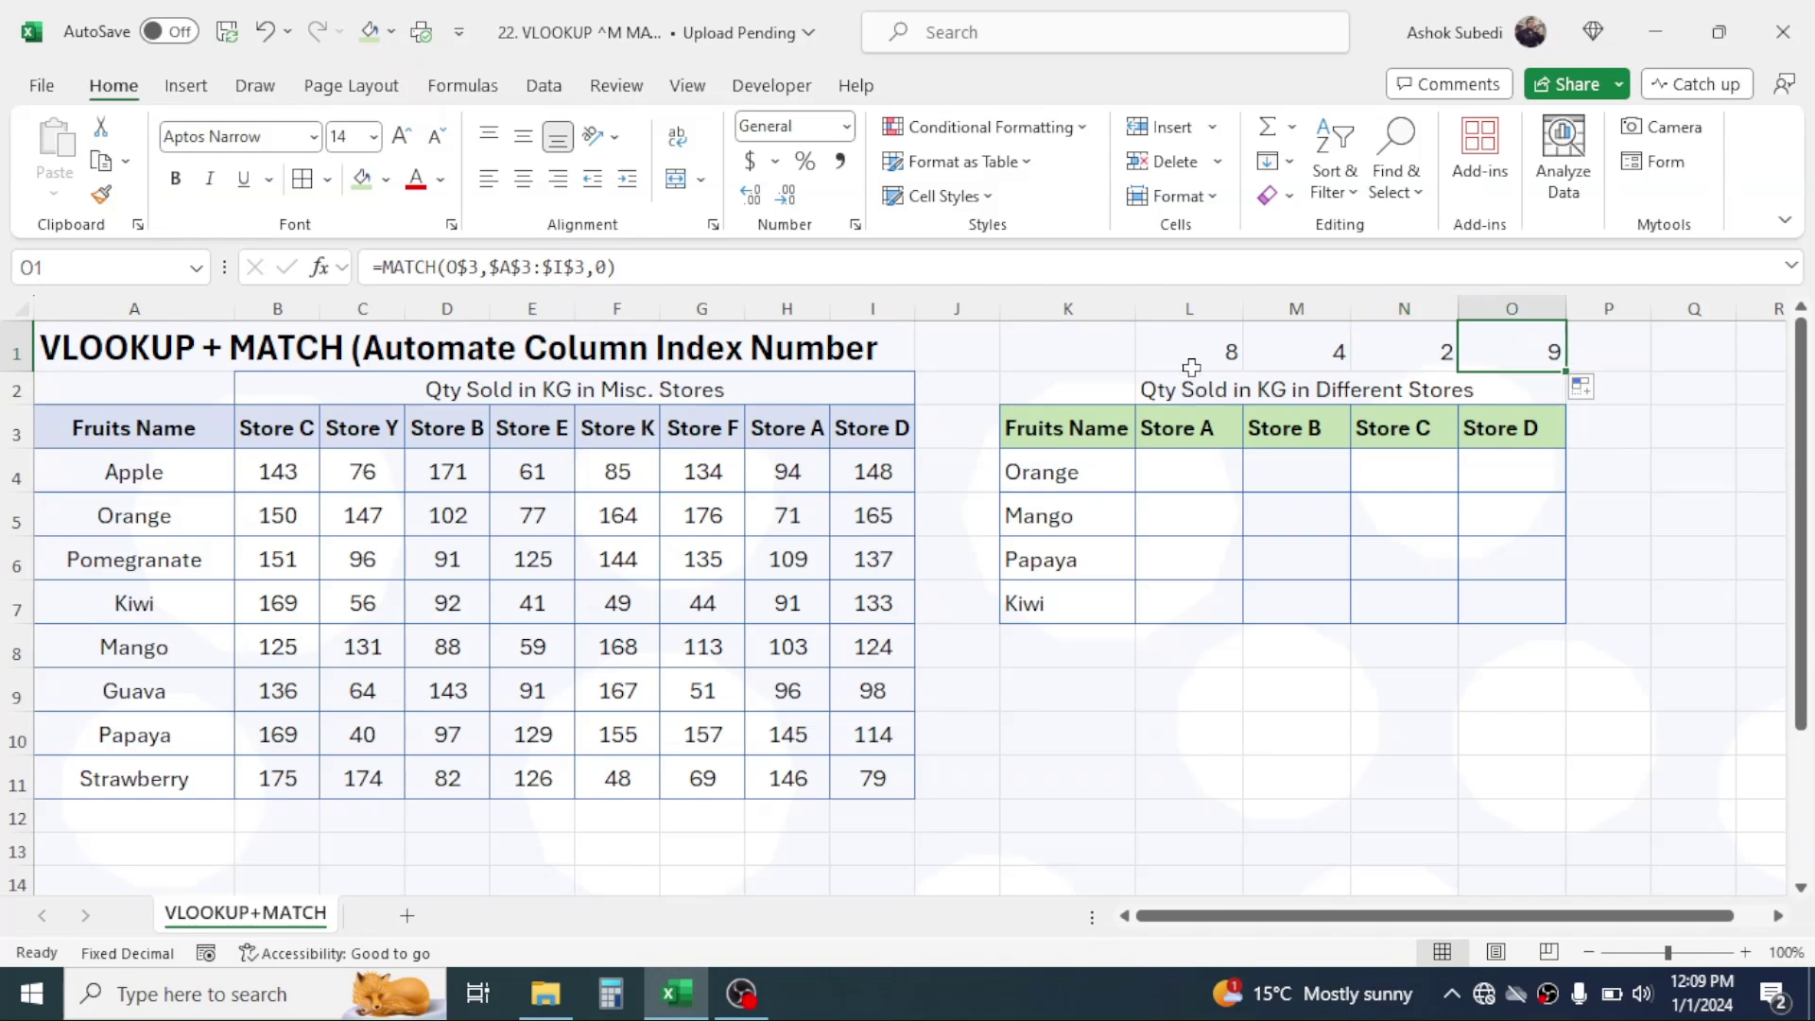
drag(1191, 353, 1517, 348)
key(Delete)
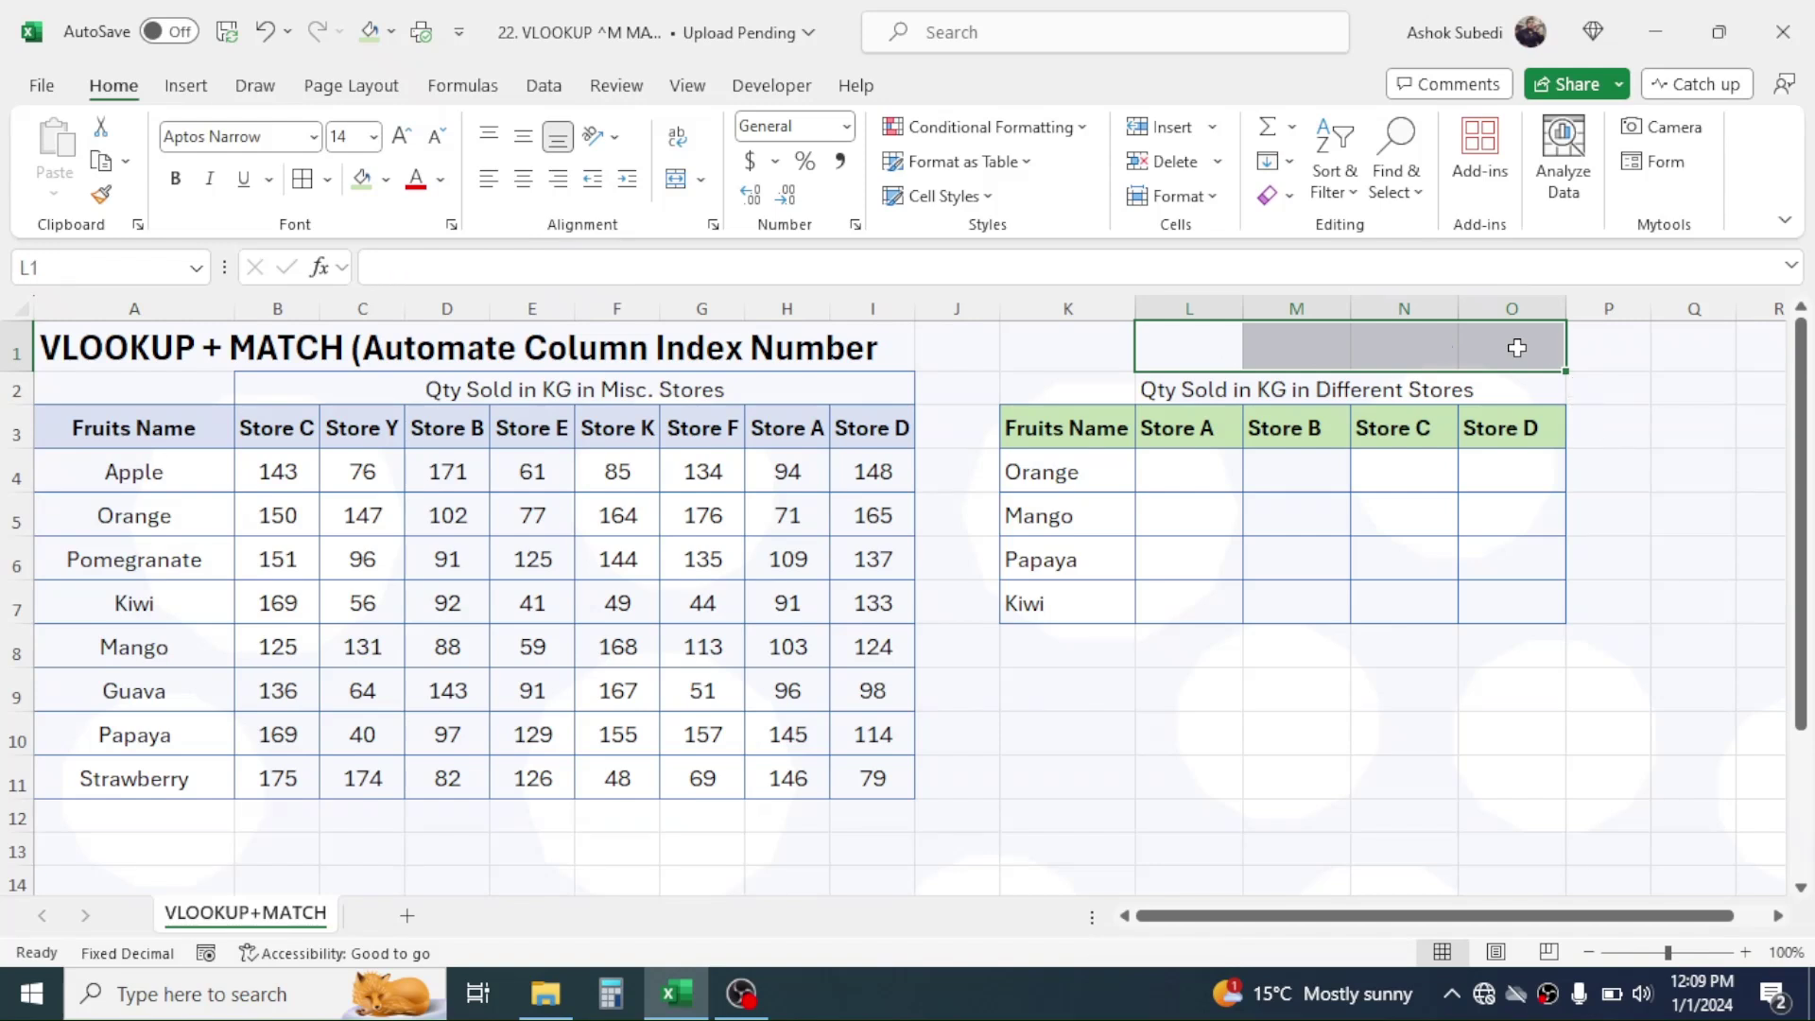
- In L4, start =VLOOKUP($K4,$A$3:$I$11, followed by a nested MATCH(
click(1191, 462)
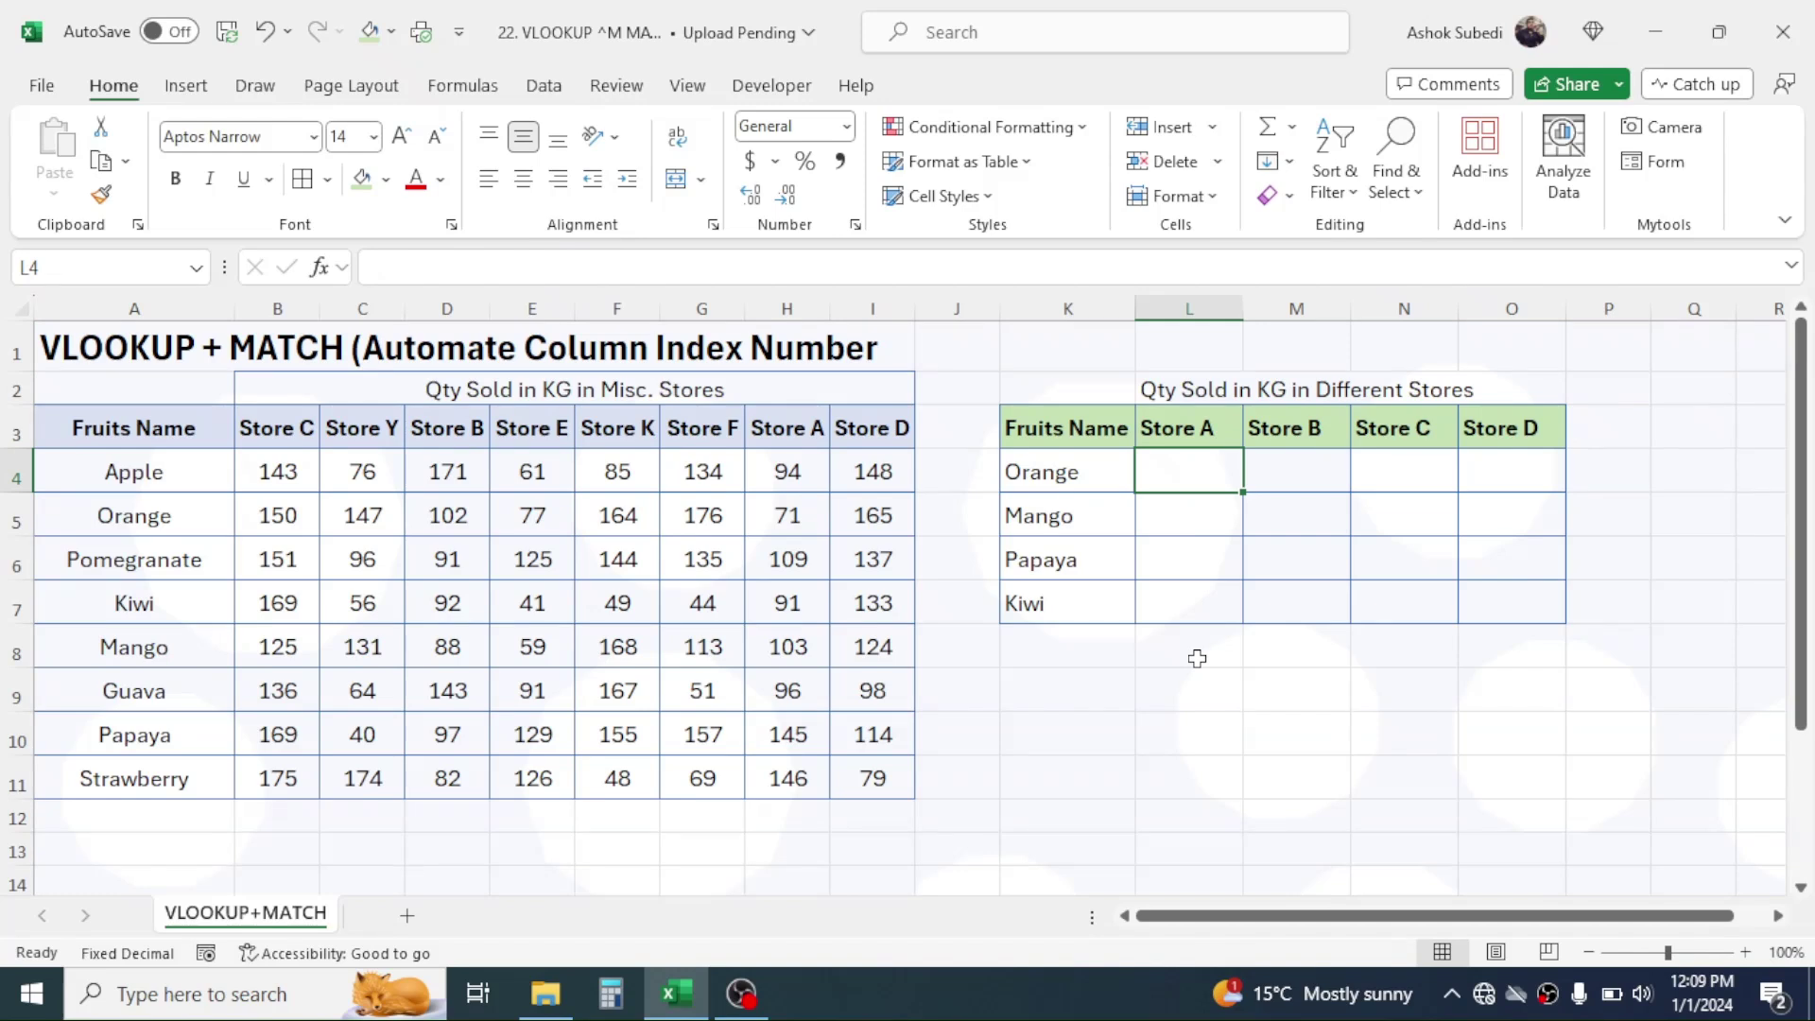
text(=)
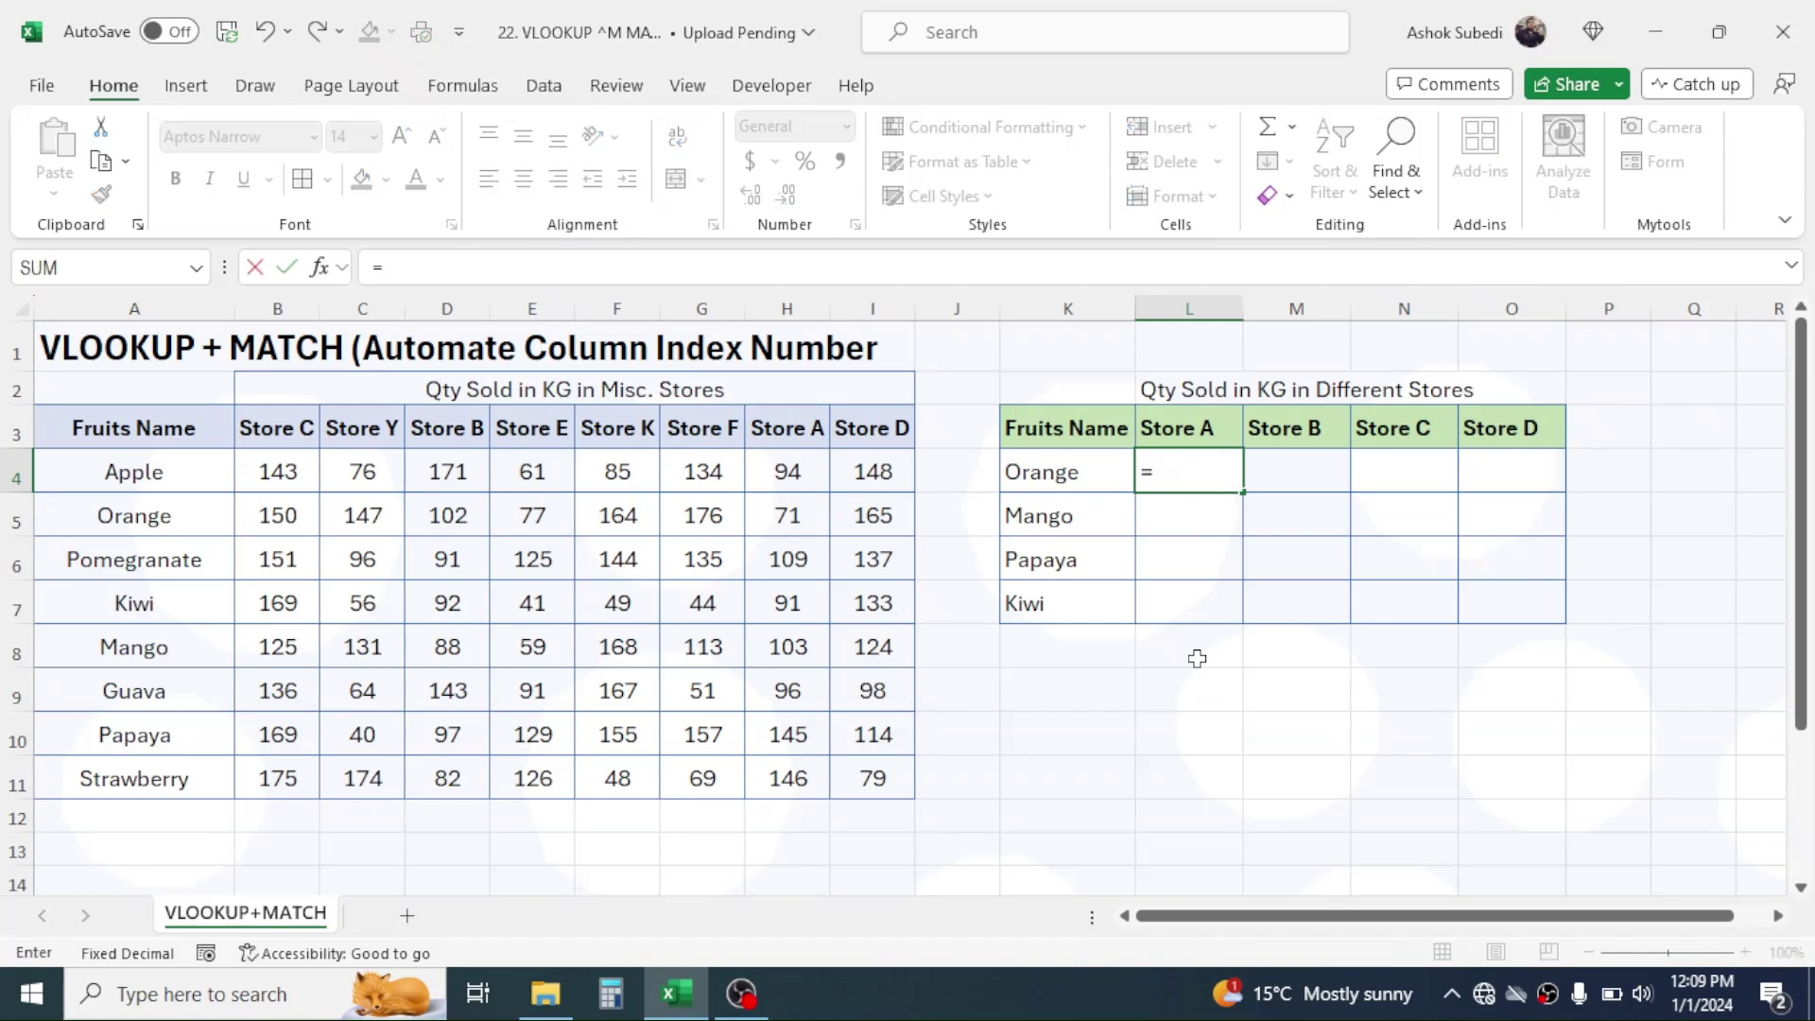
text(VL)
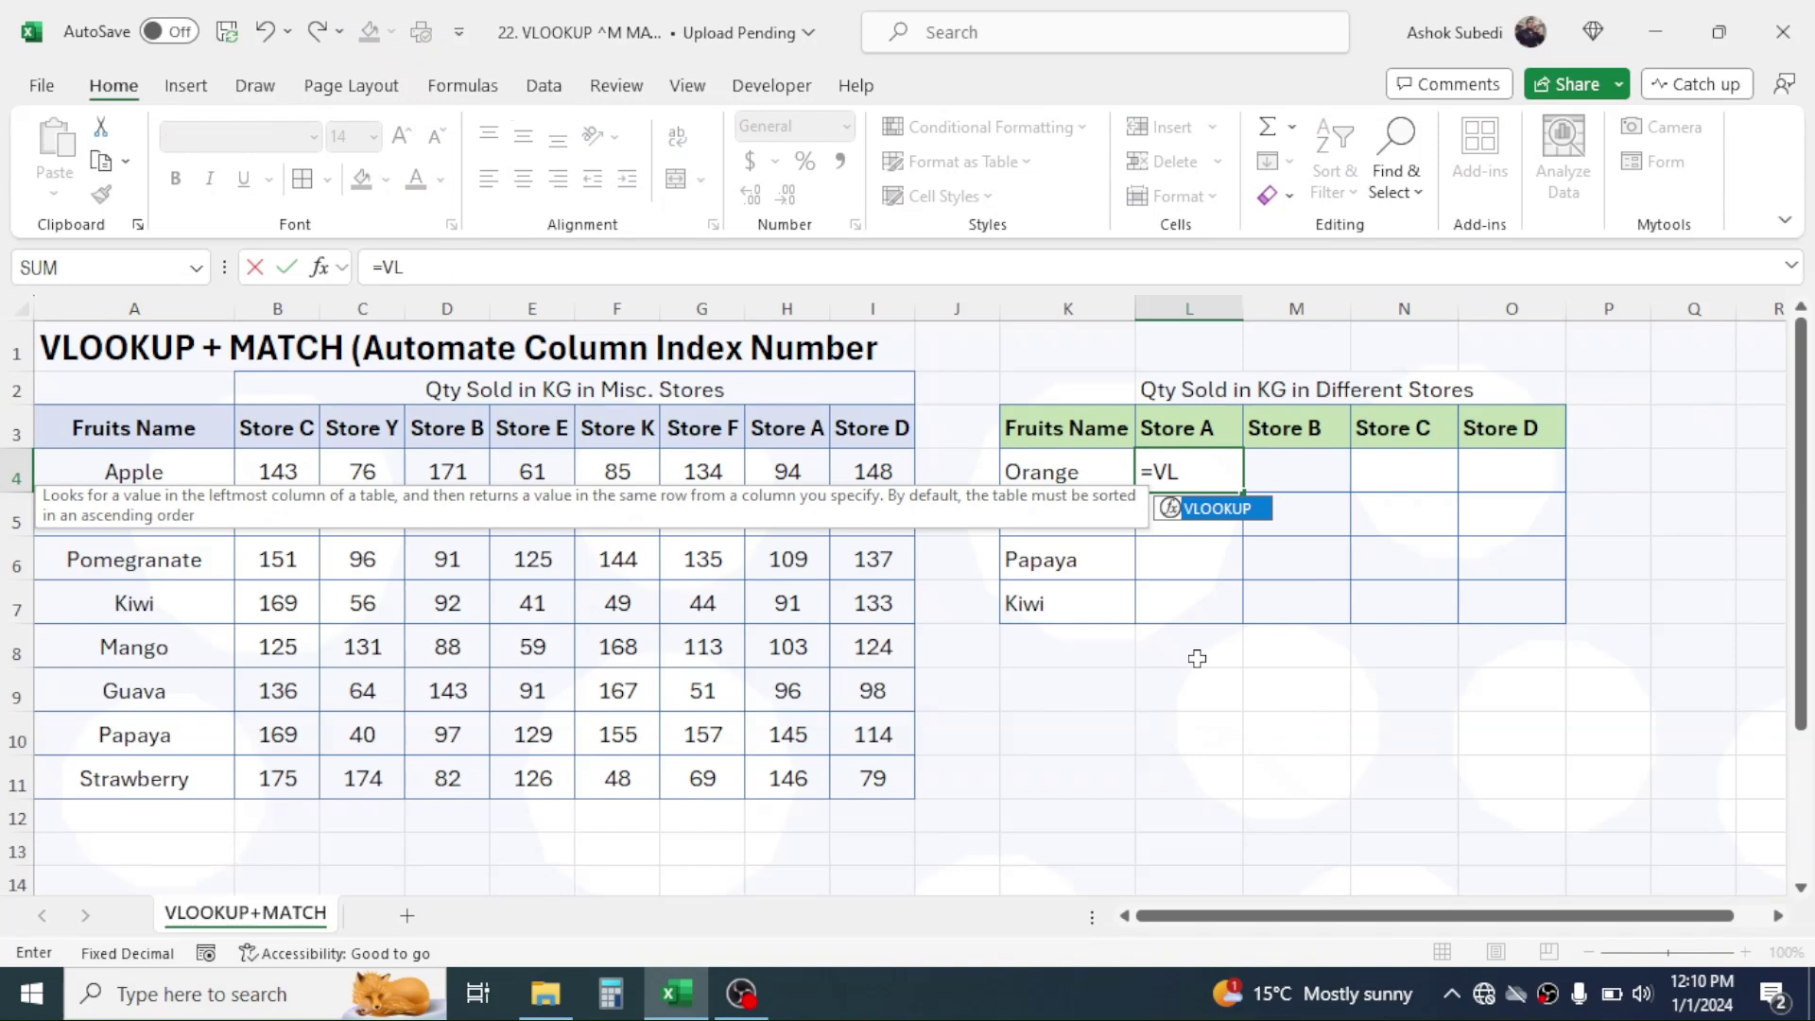
text(OOKUP()
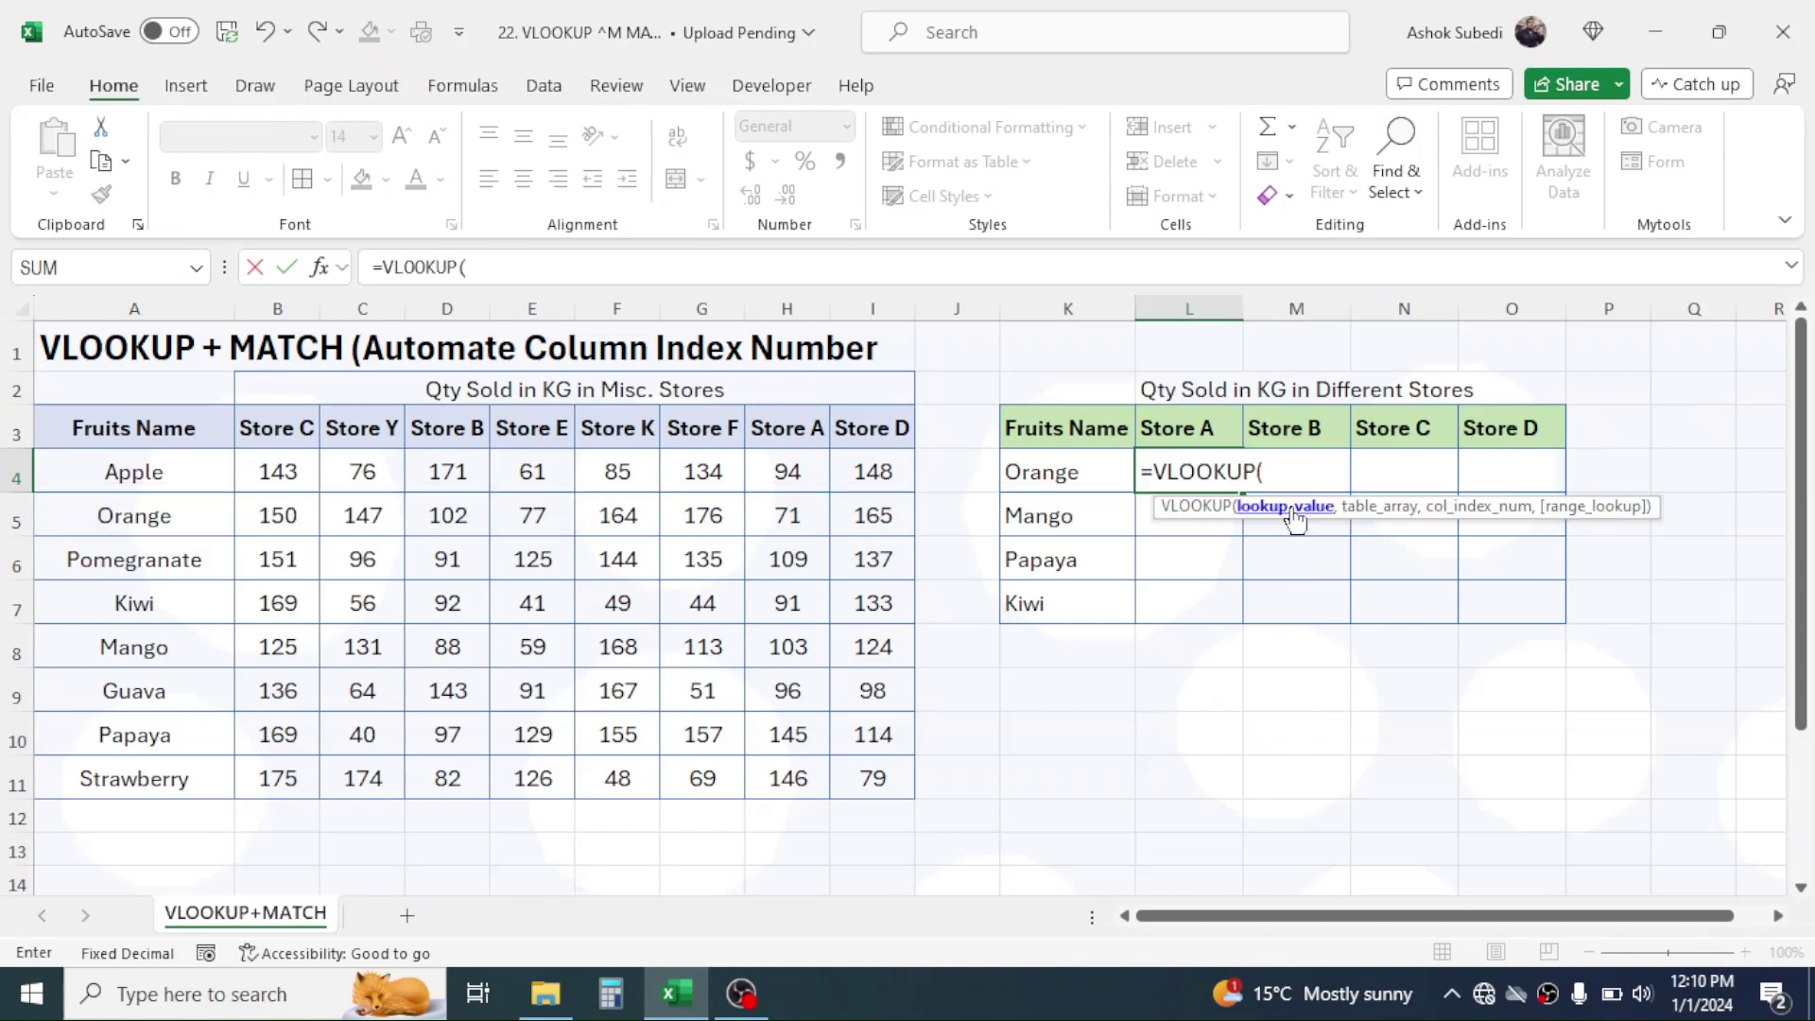
click(1060, 471)
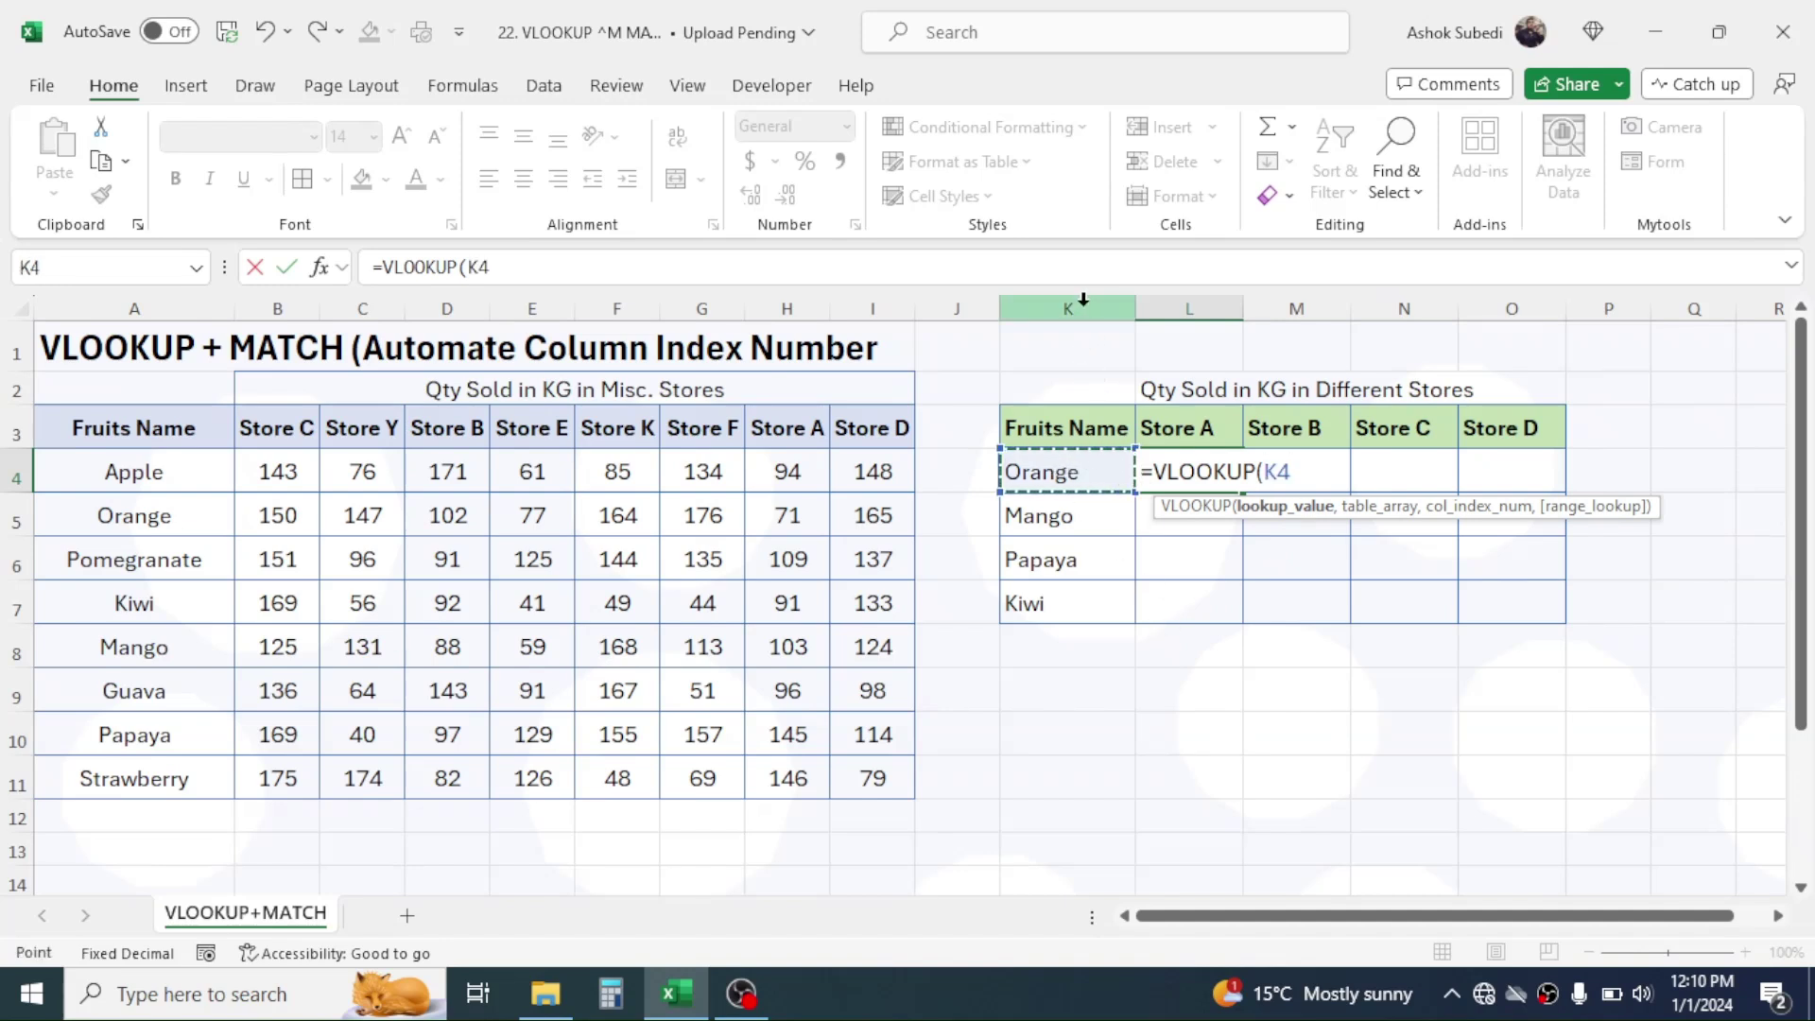
key(F4)
key(F4)
key(F4)
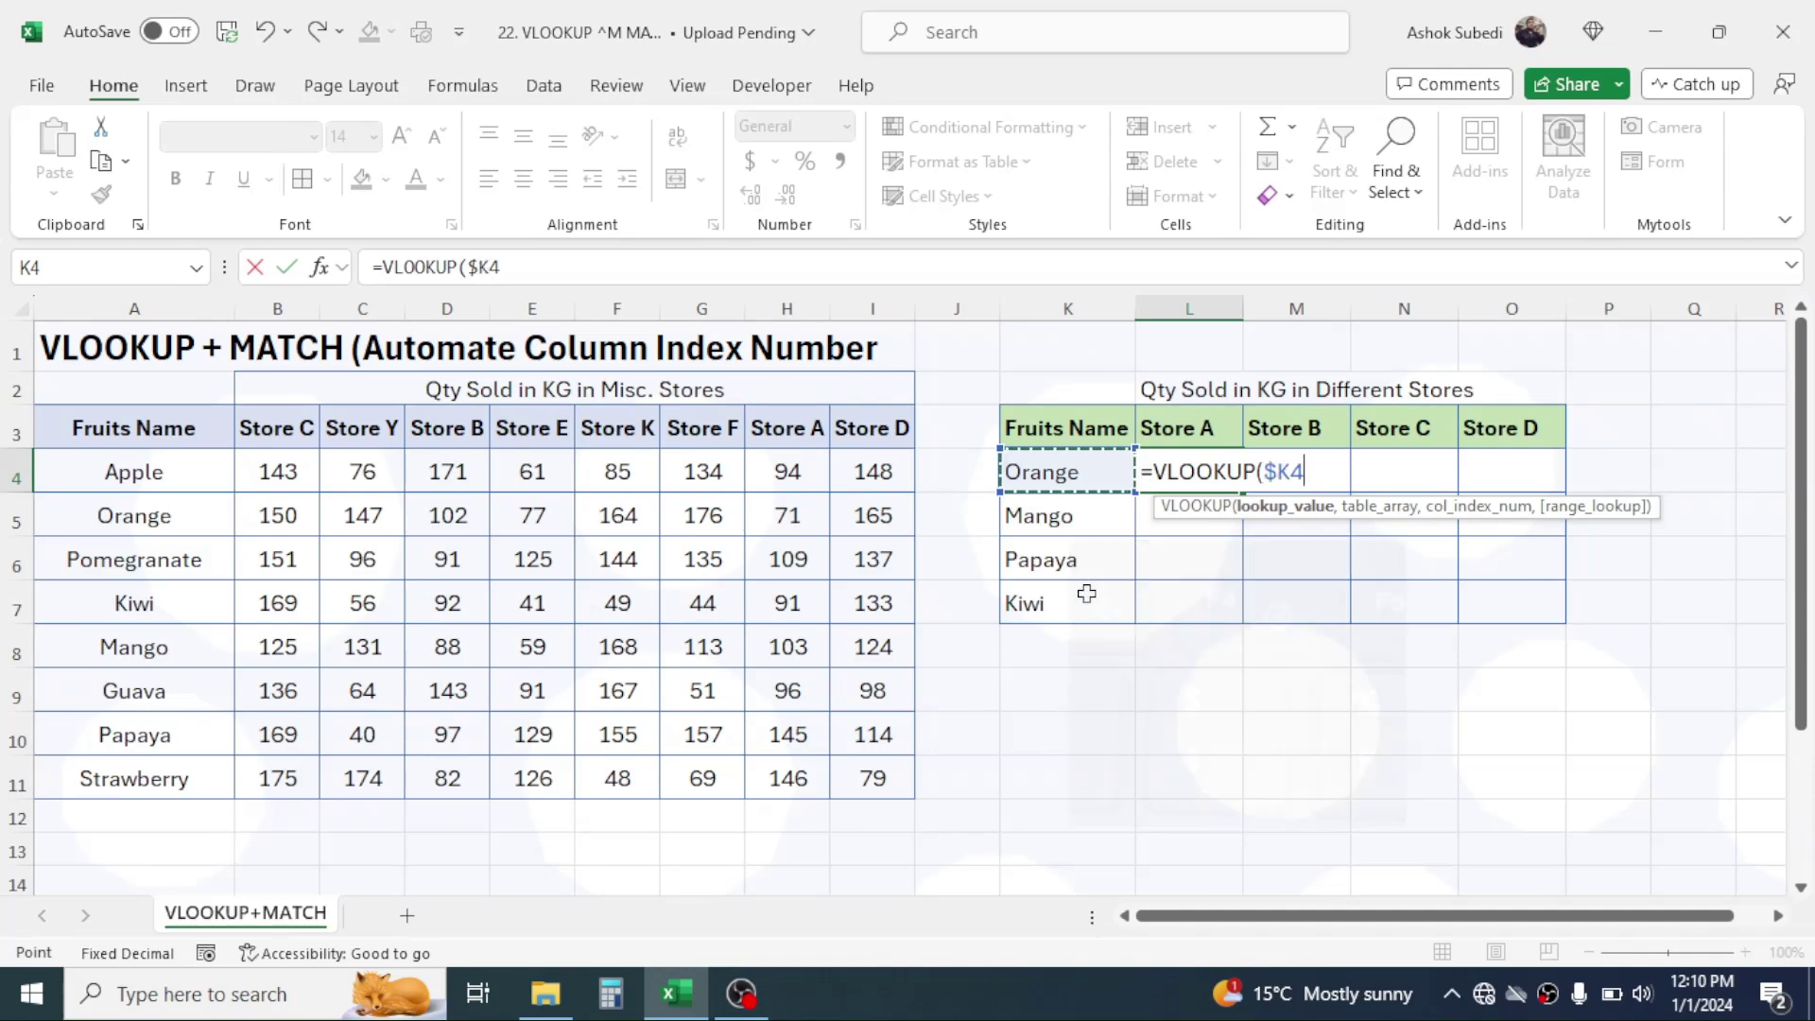
text(,)
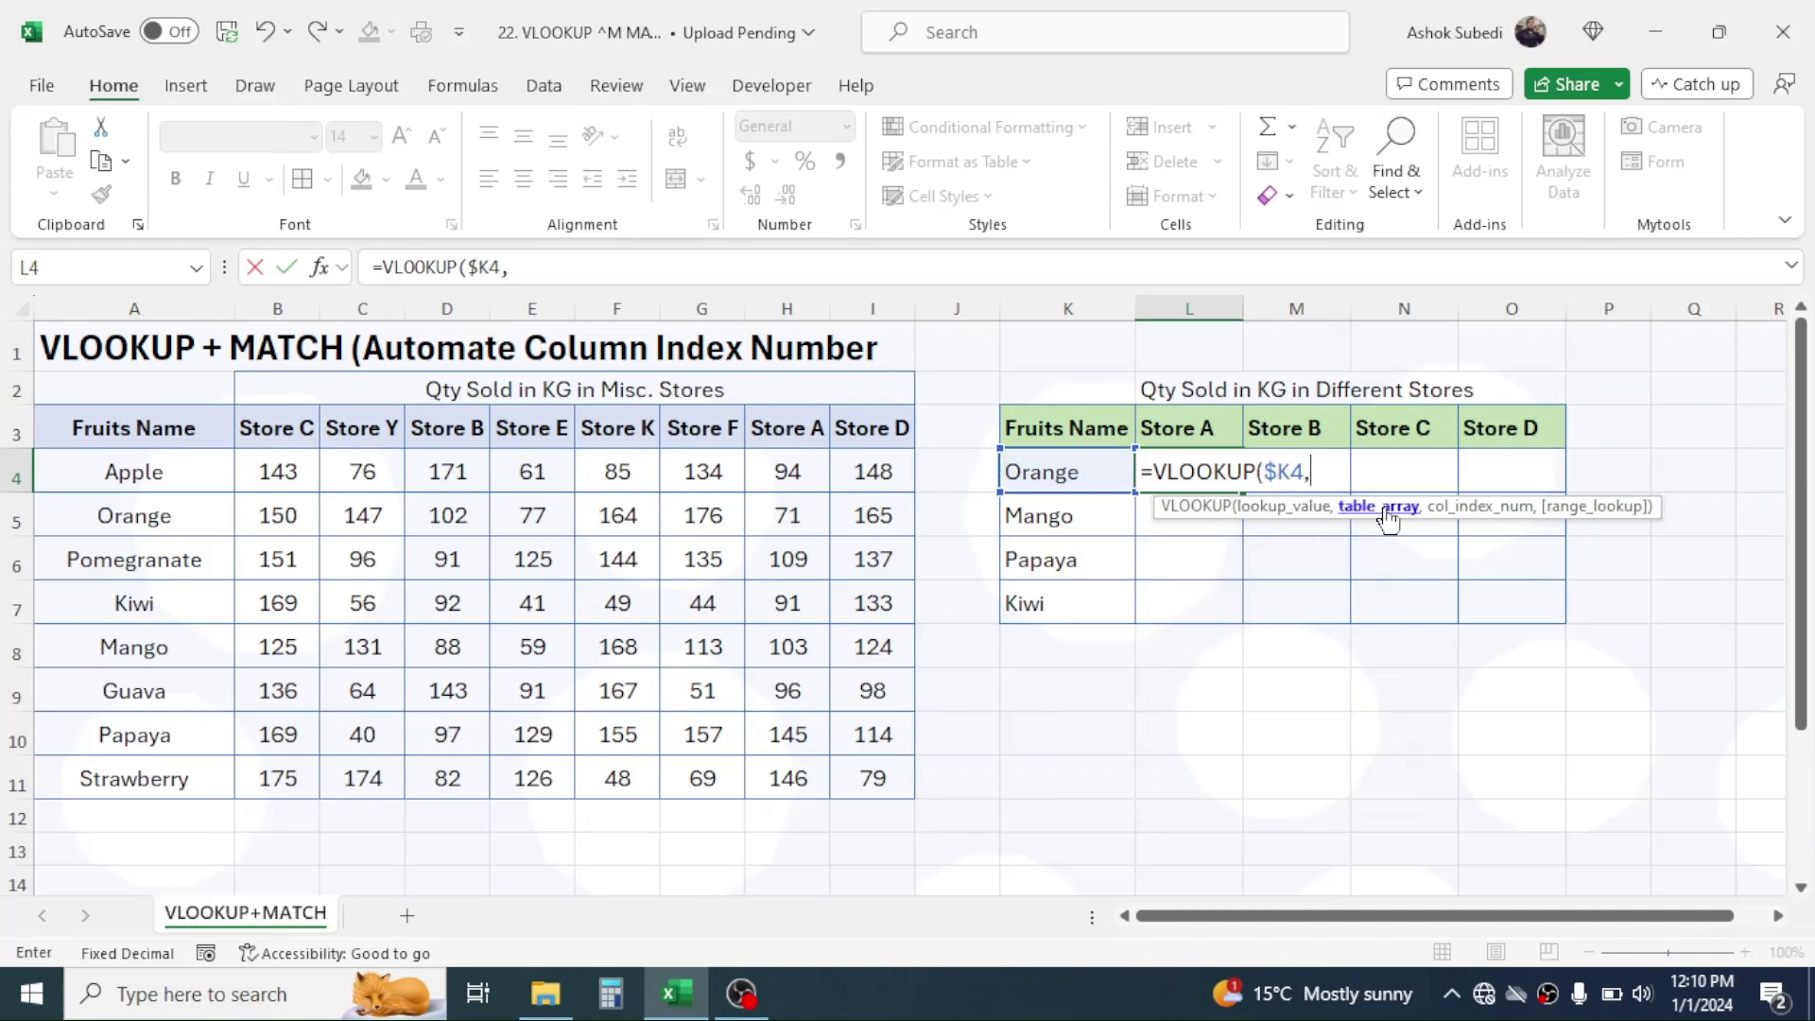
drag(156, 419, 912, 787)
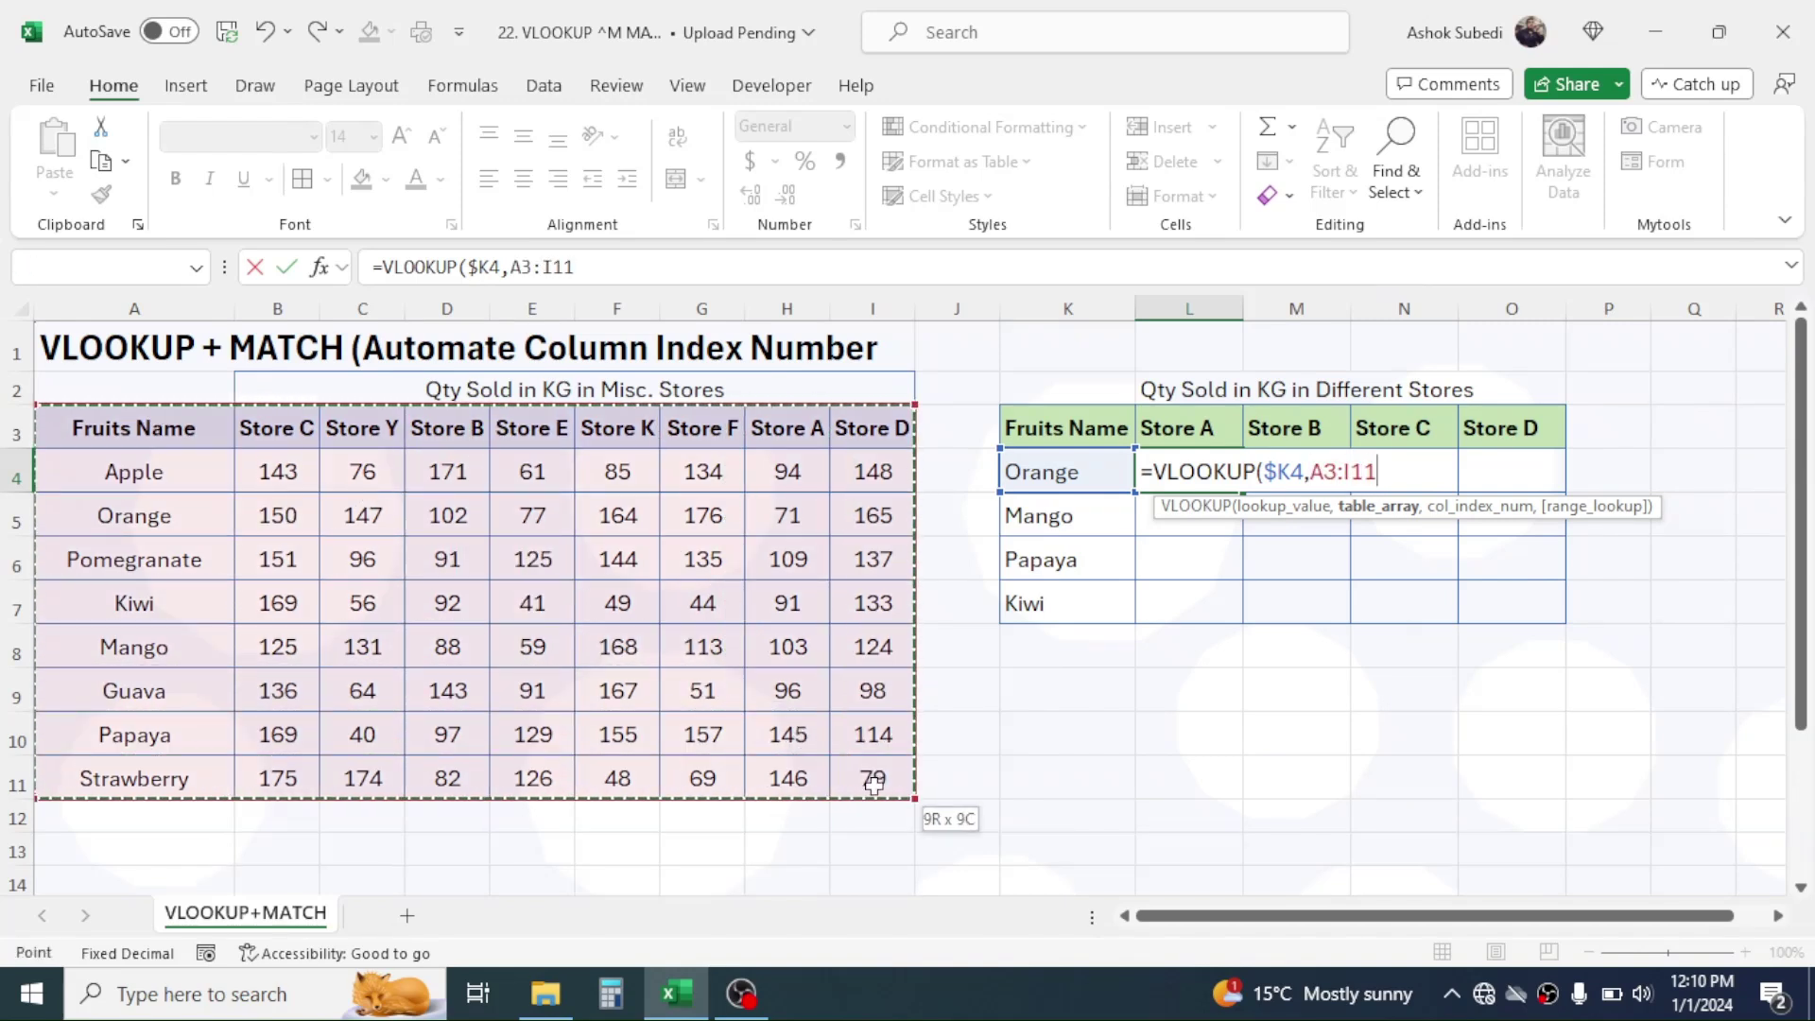
key(F4)
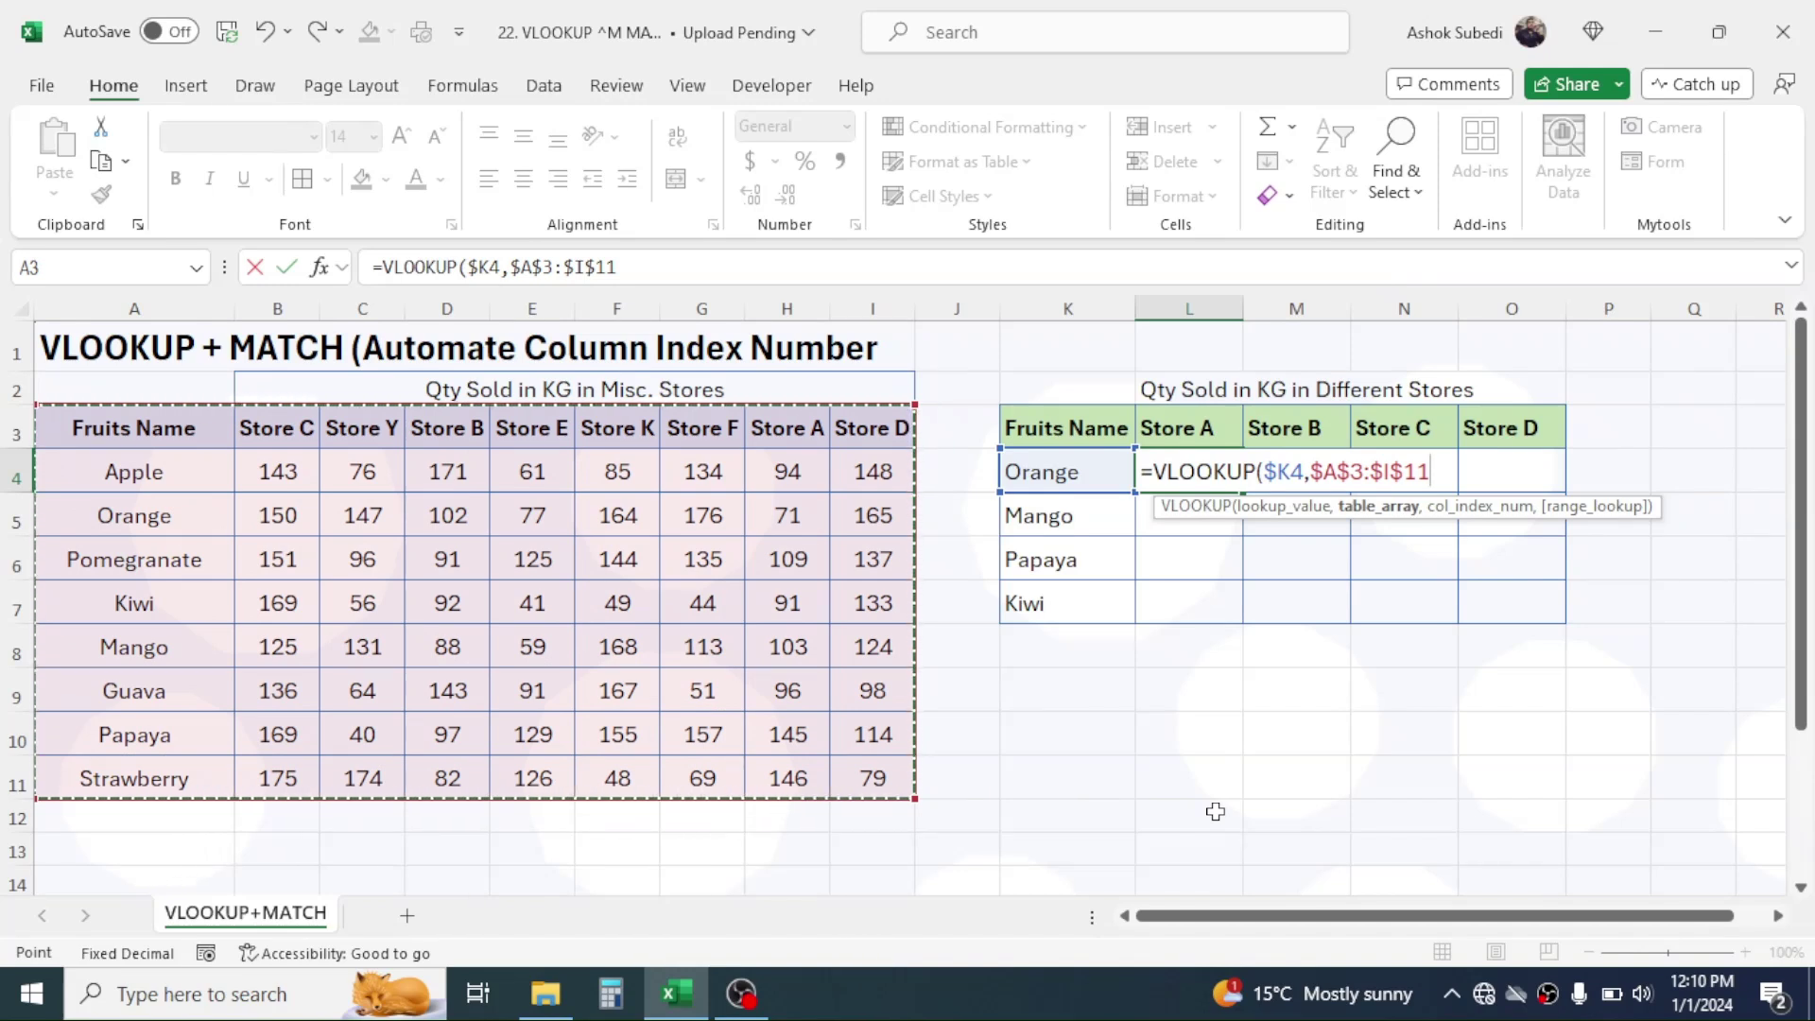
text(,)
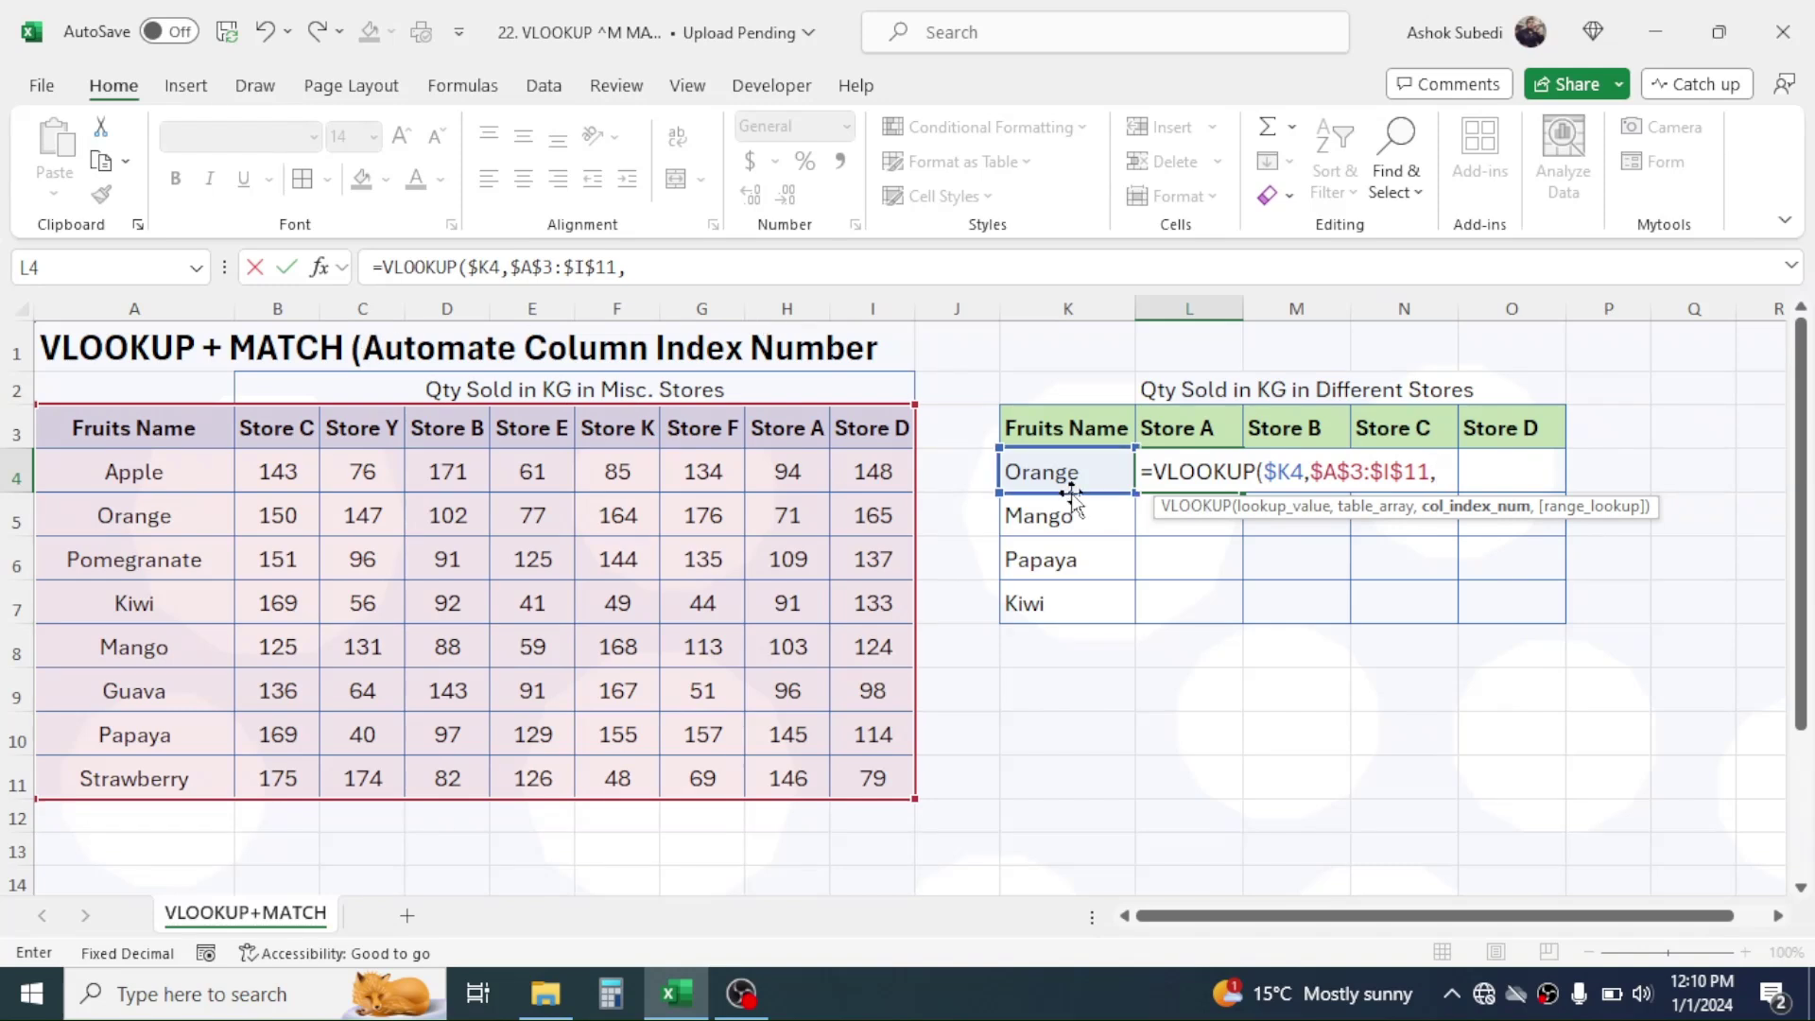
text(MA)
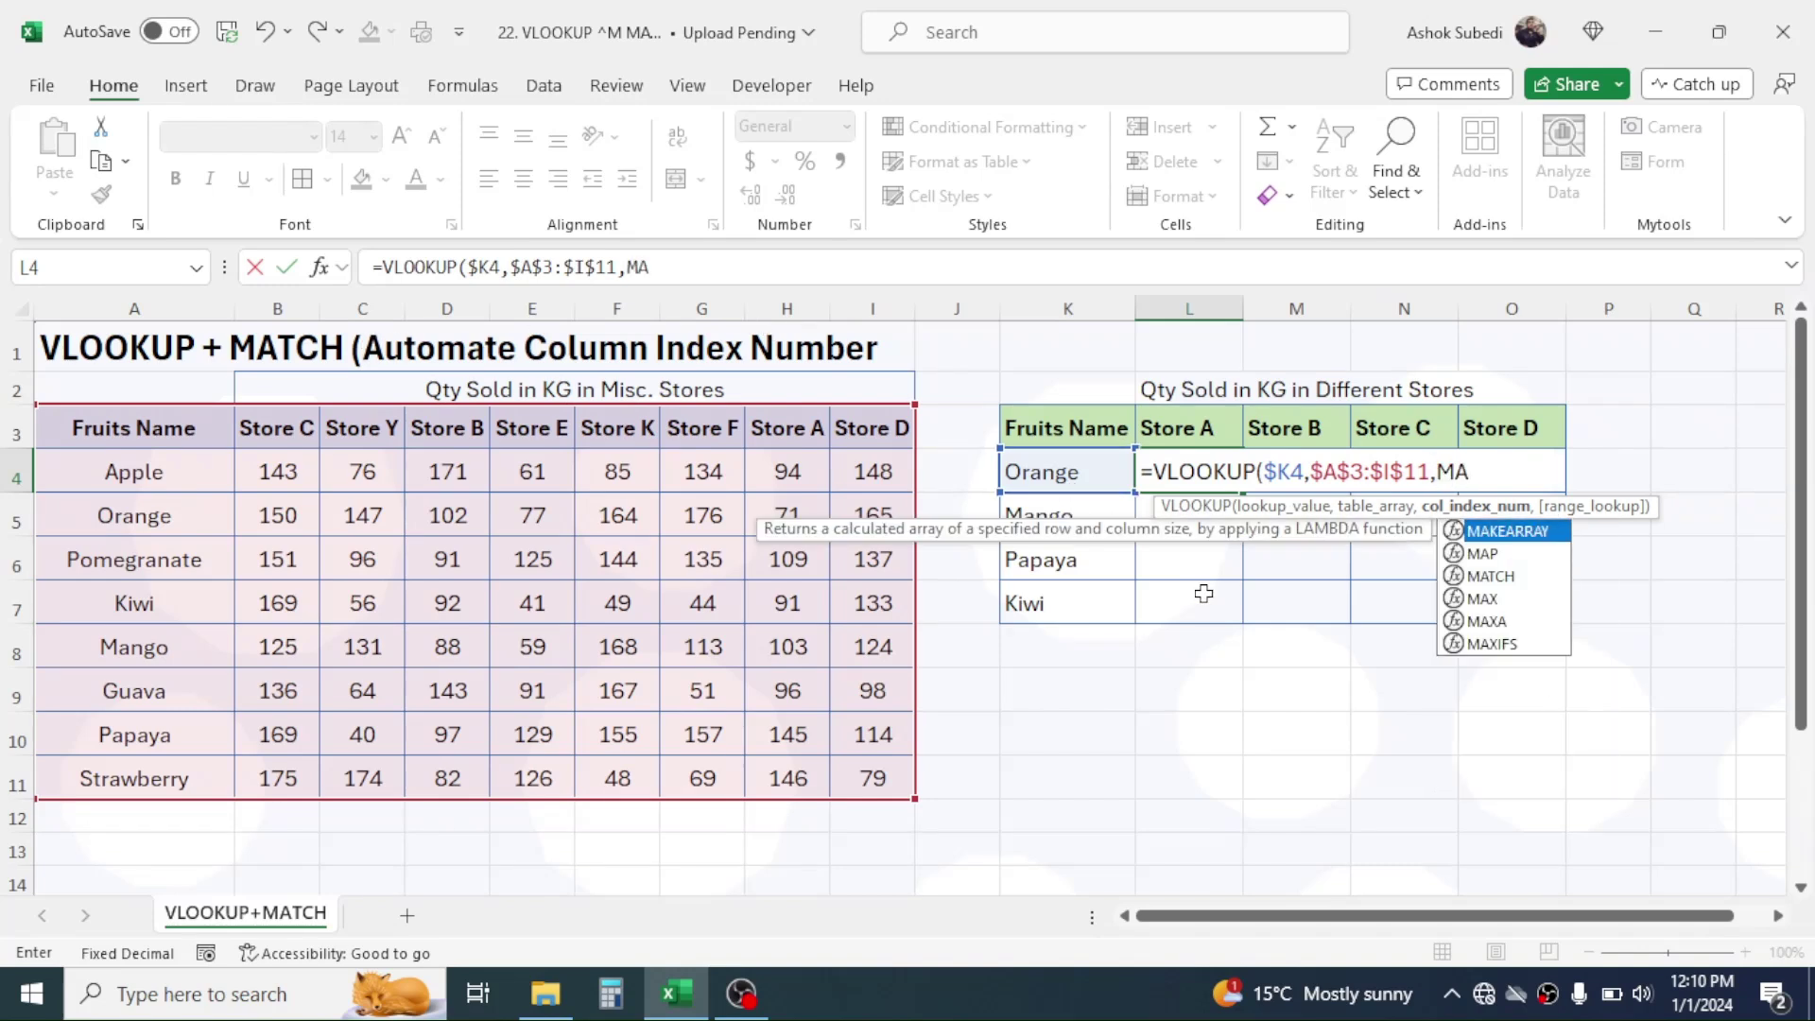
text(TCH()
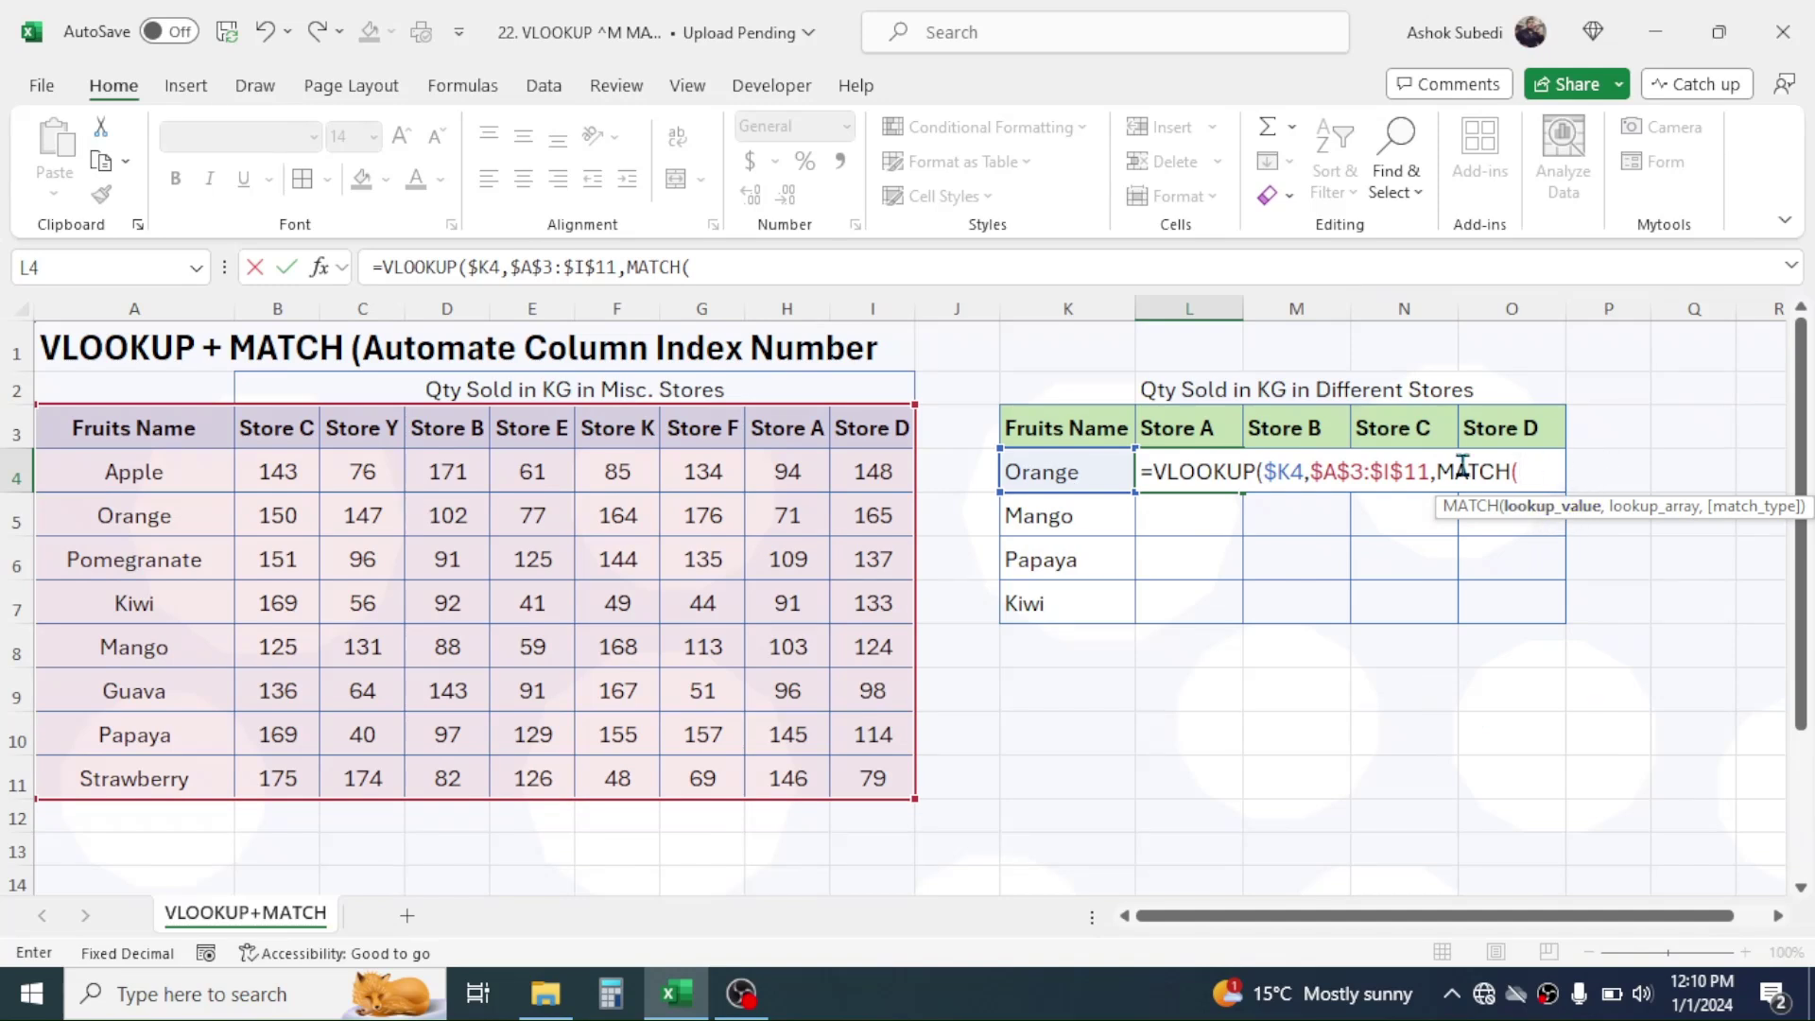
- Complete the nested MATCH(L$3,$A$3:$I$3,0) as L4's column index and set VLOOKUP to FALSE
click(1179, 420)
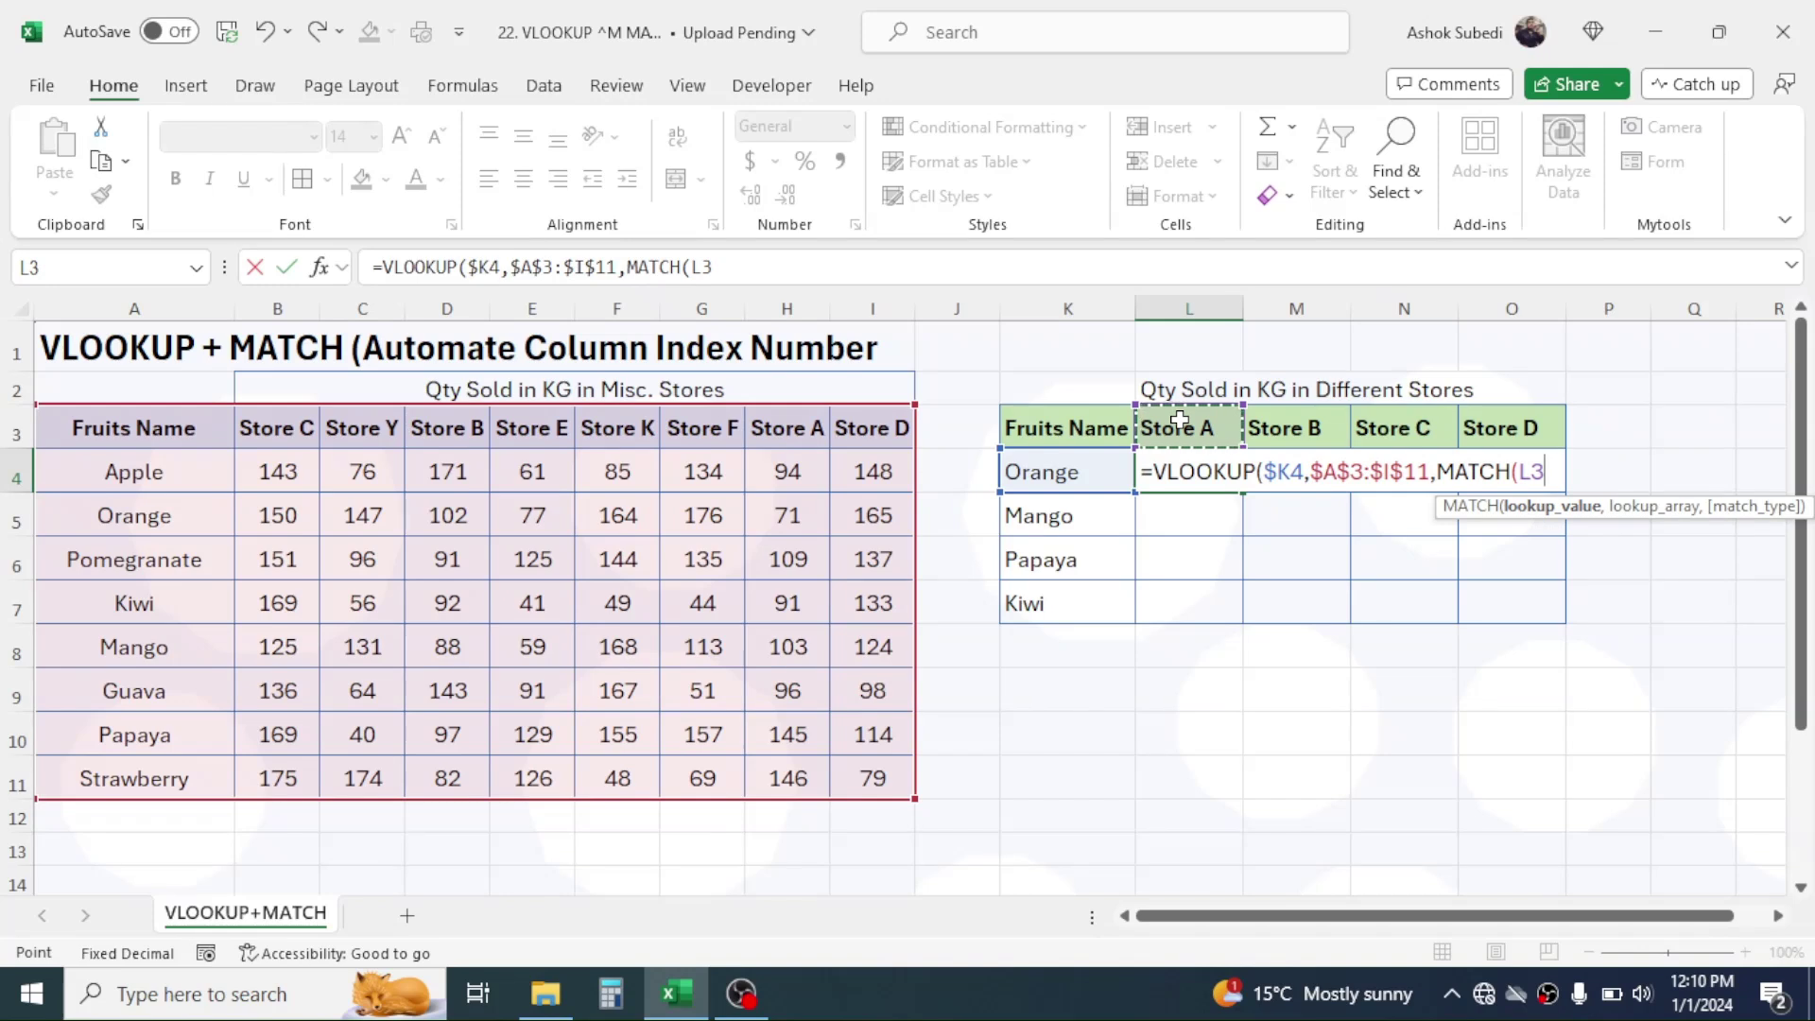
key(F4)
key(F4)
text(,)
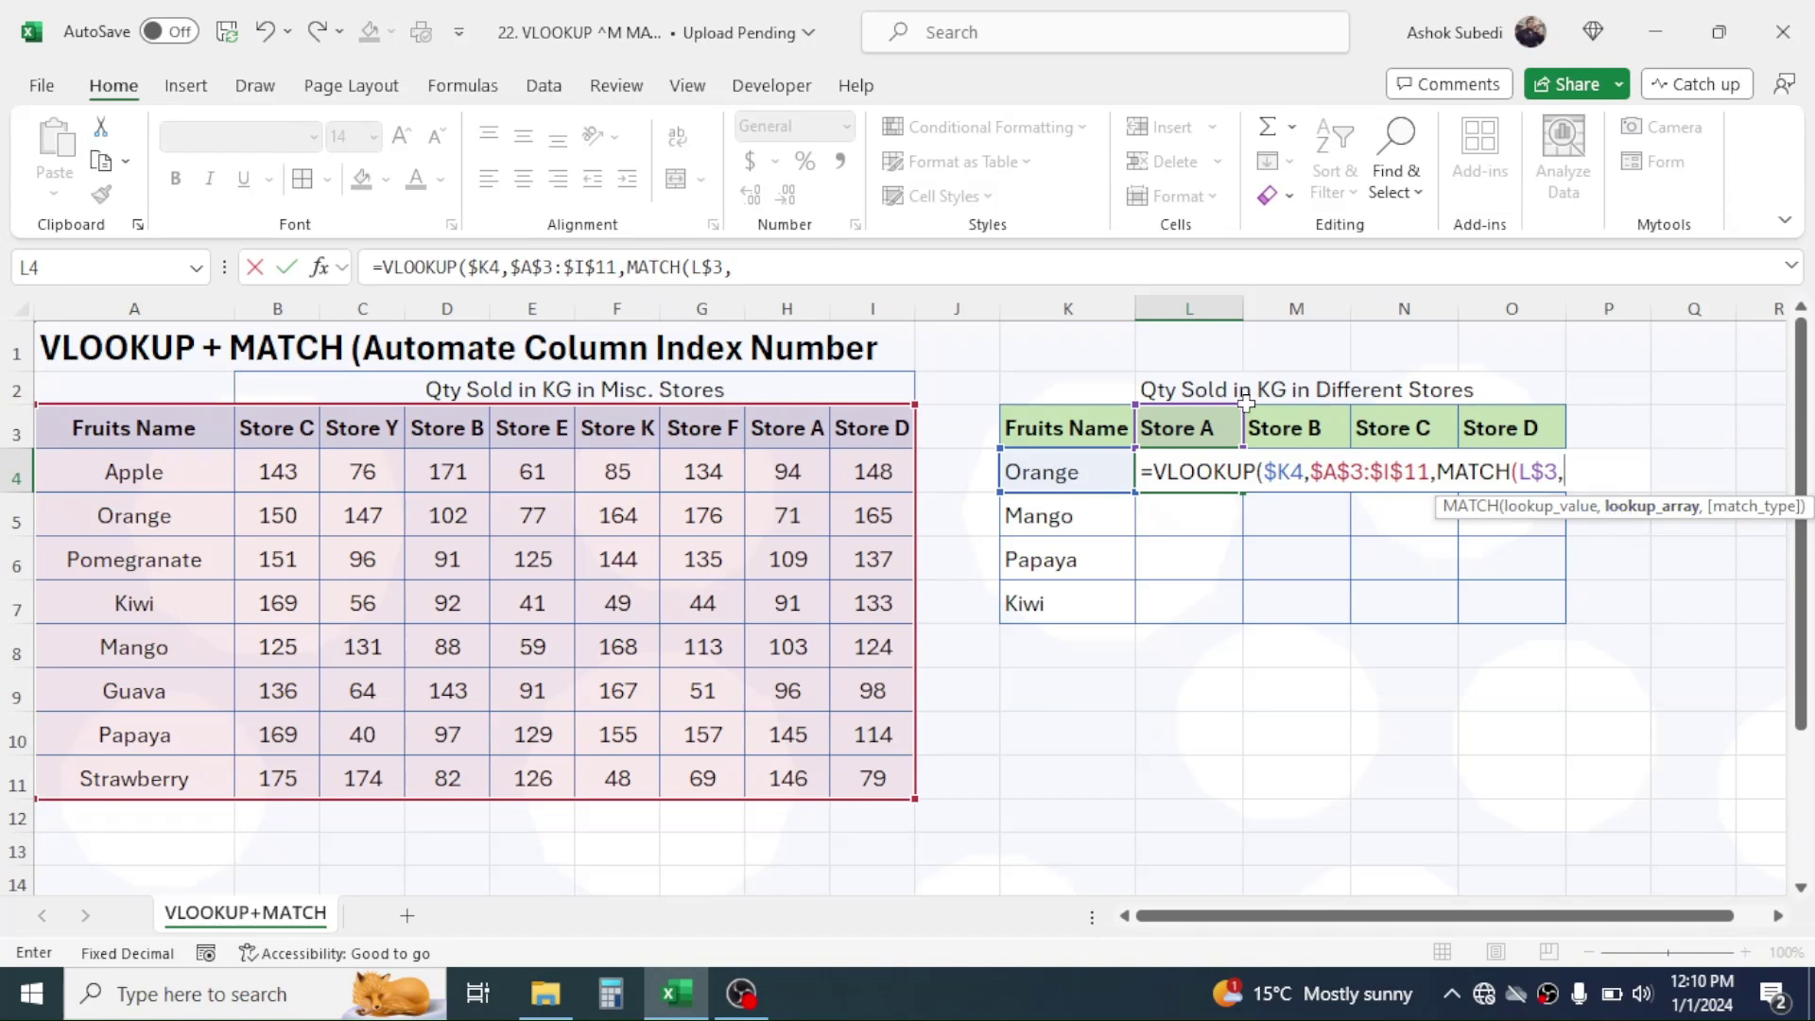
click(234, 426)
drag(233, 425, 848, 432)
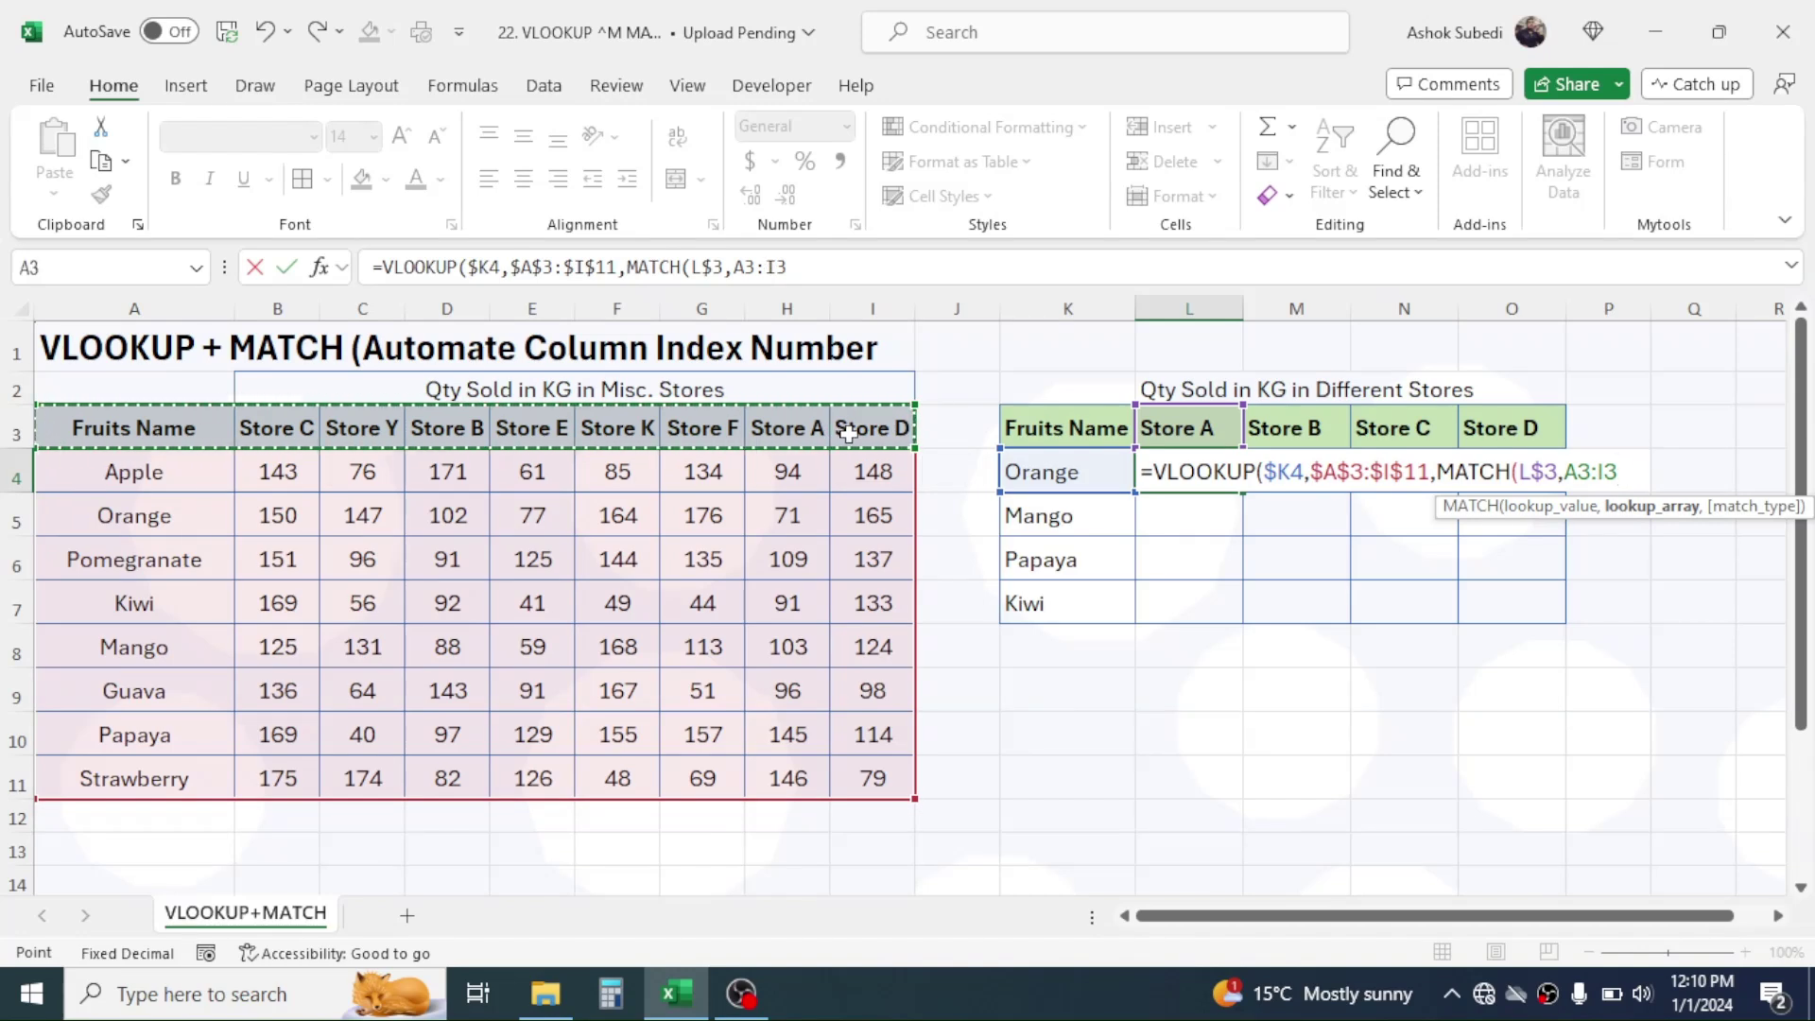
key(F4)
text(,)
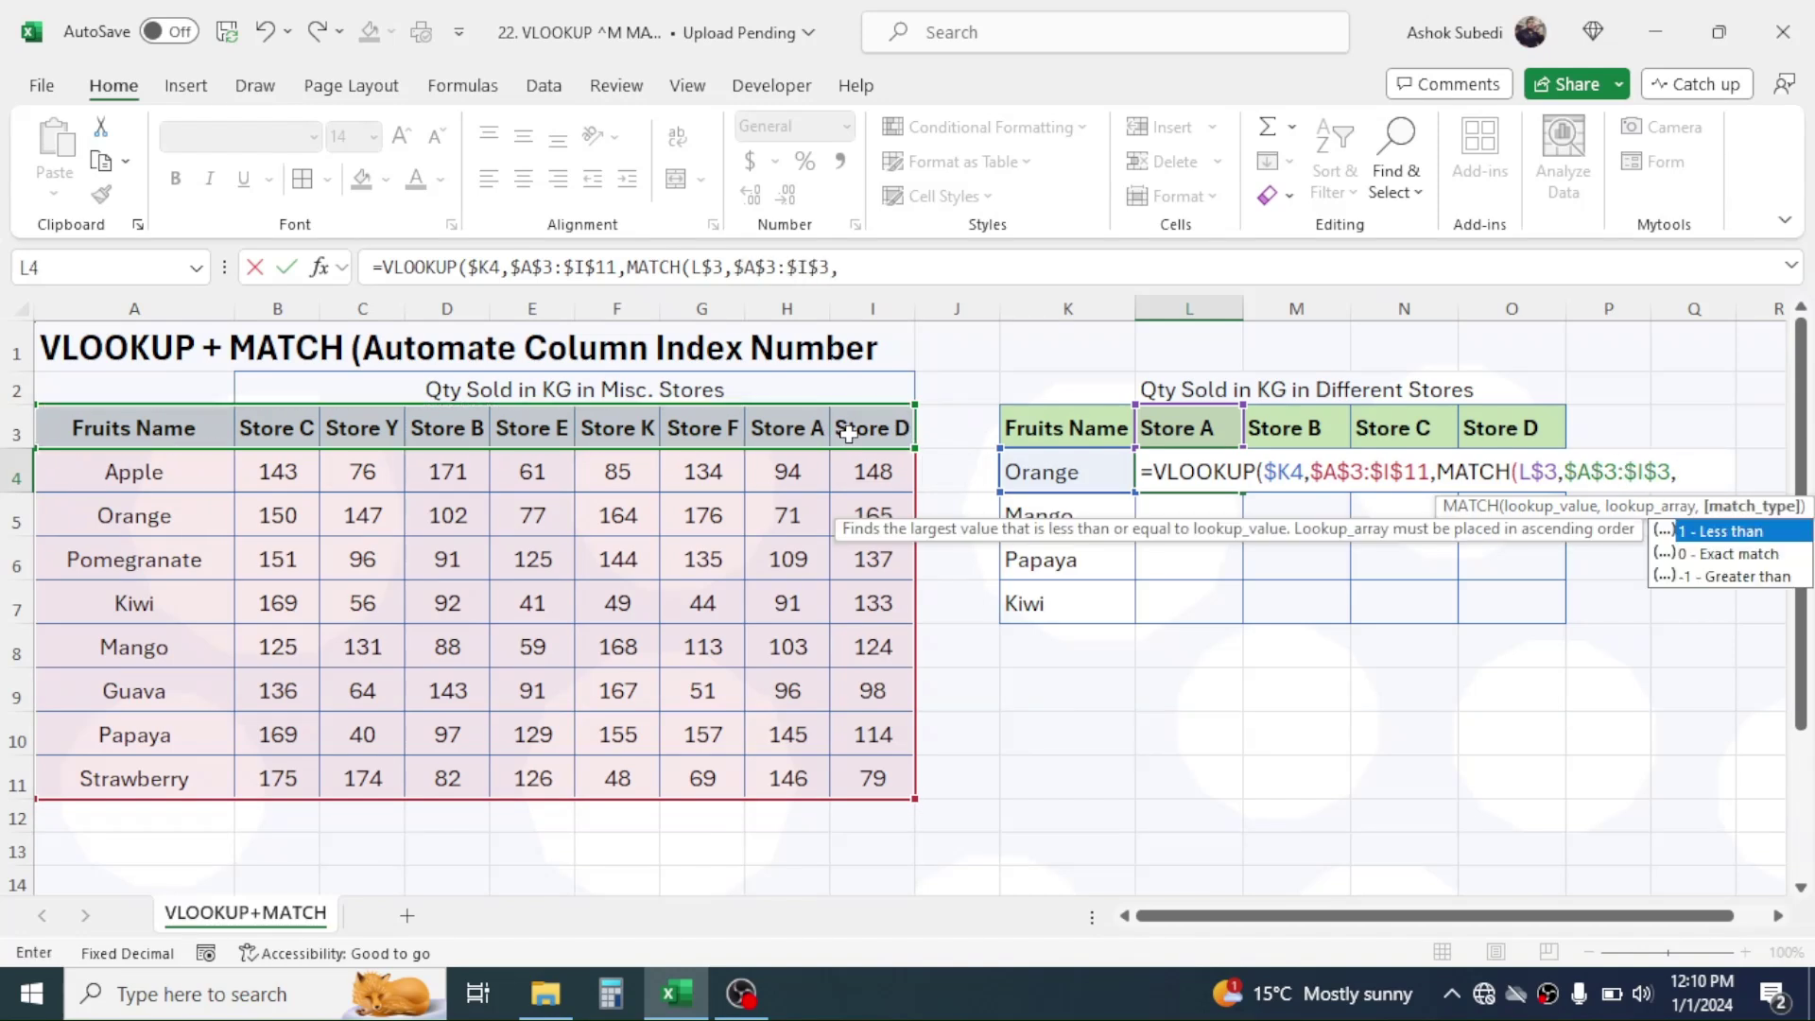
double_click(1712, 554)
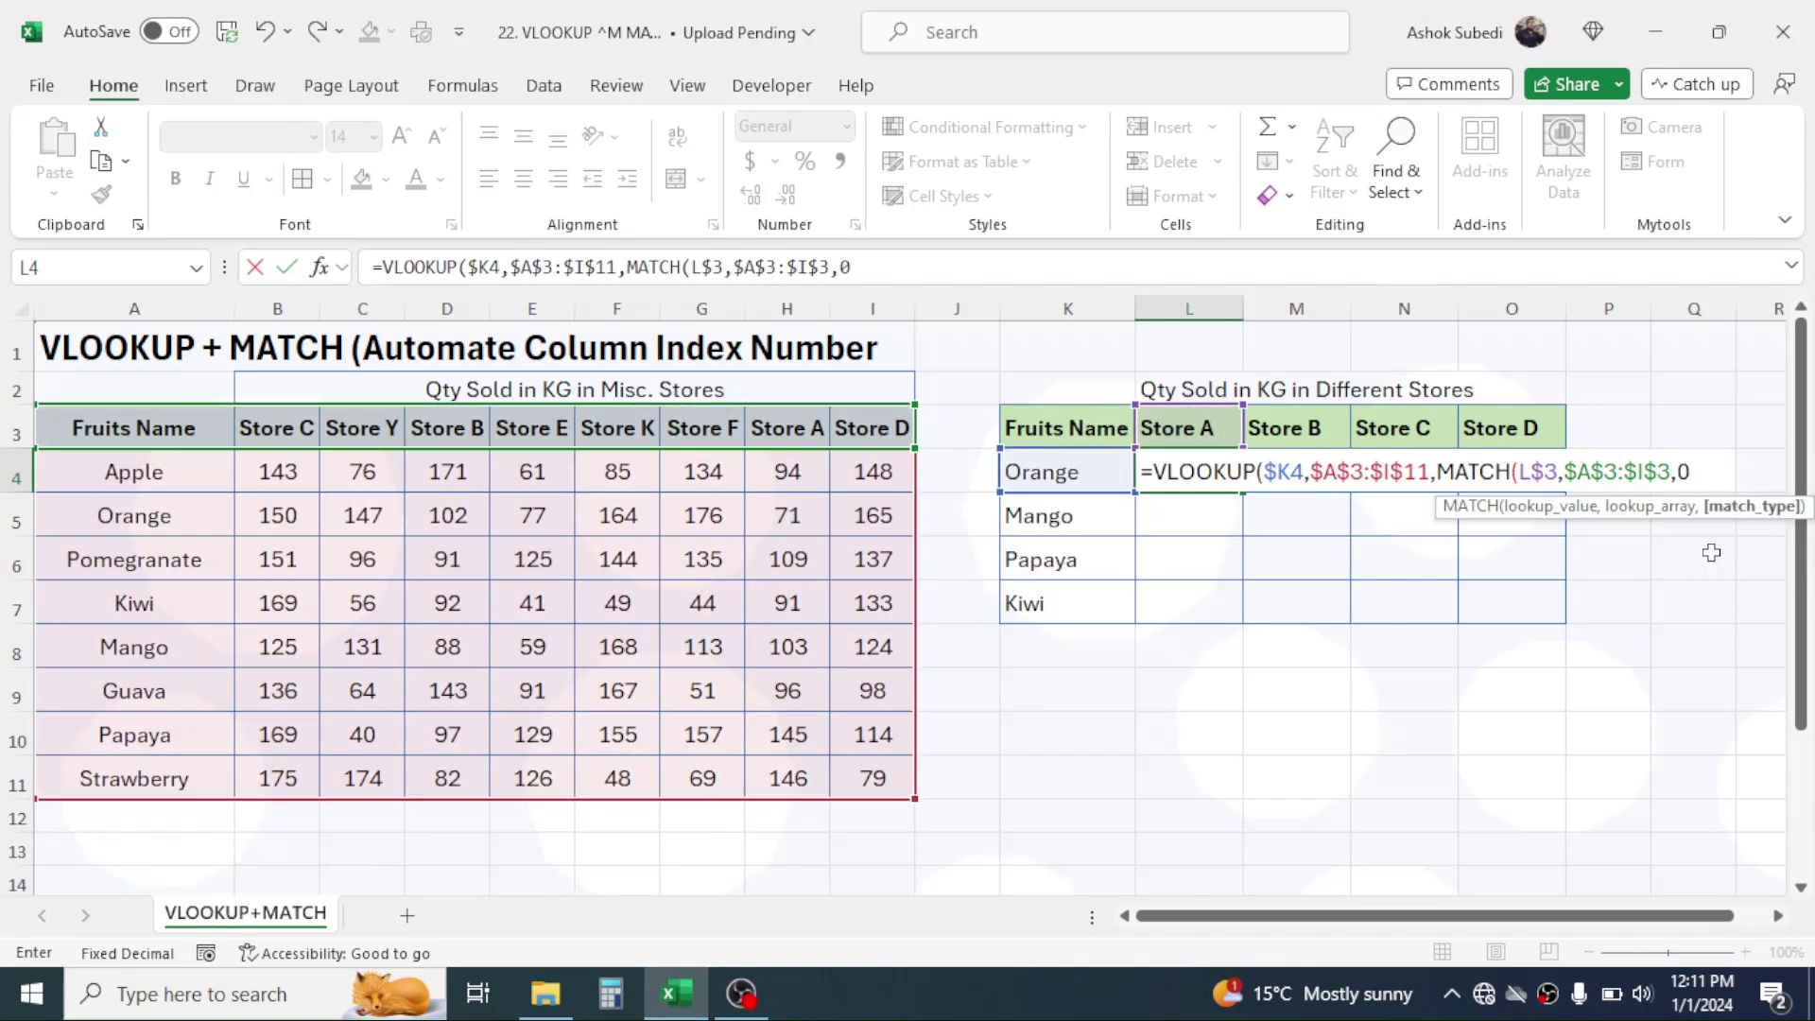
text())
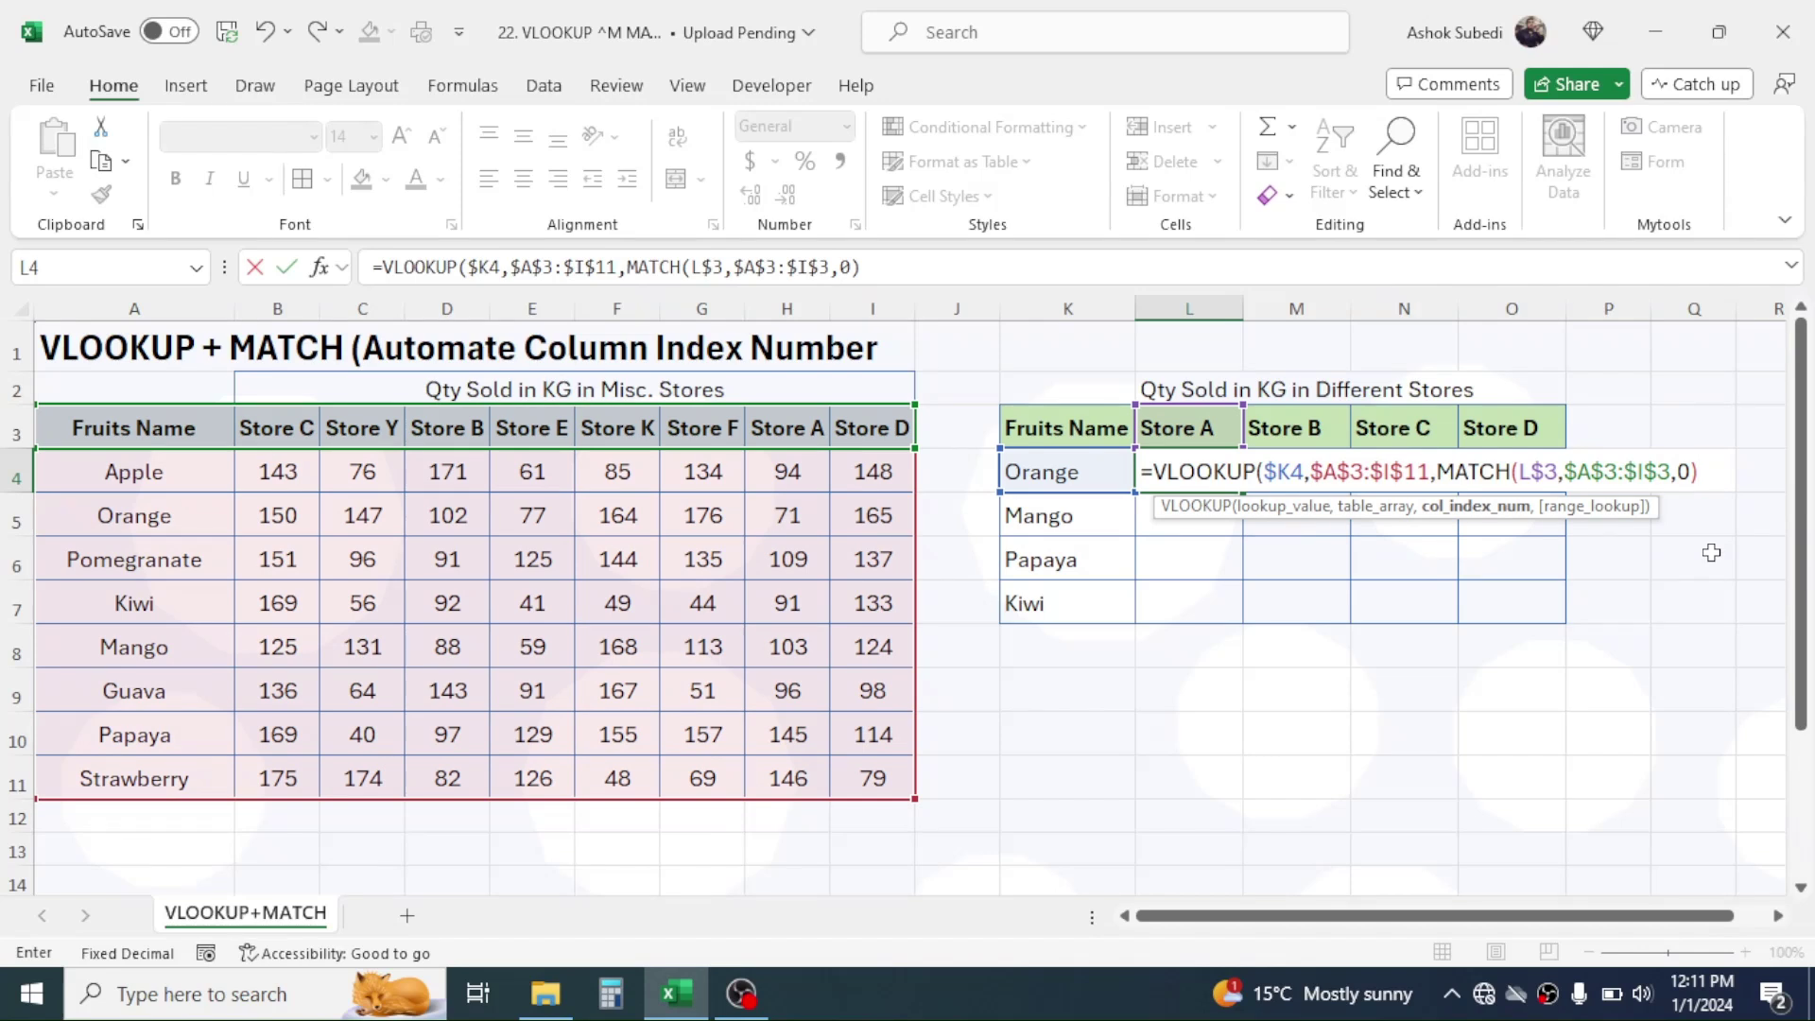
text(,)
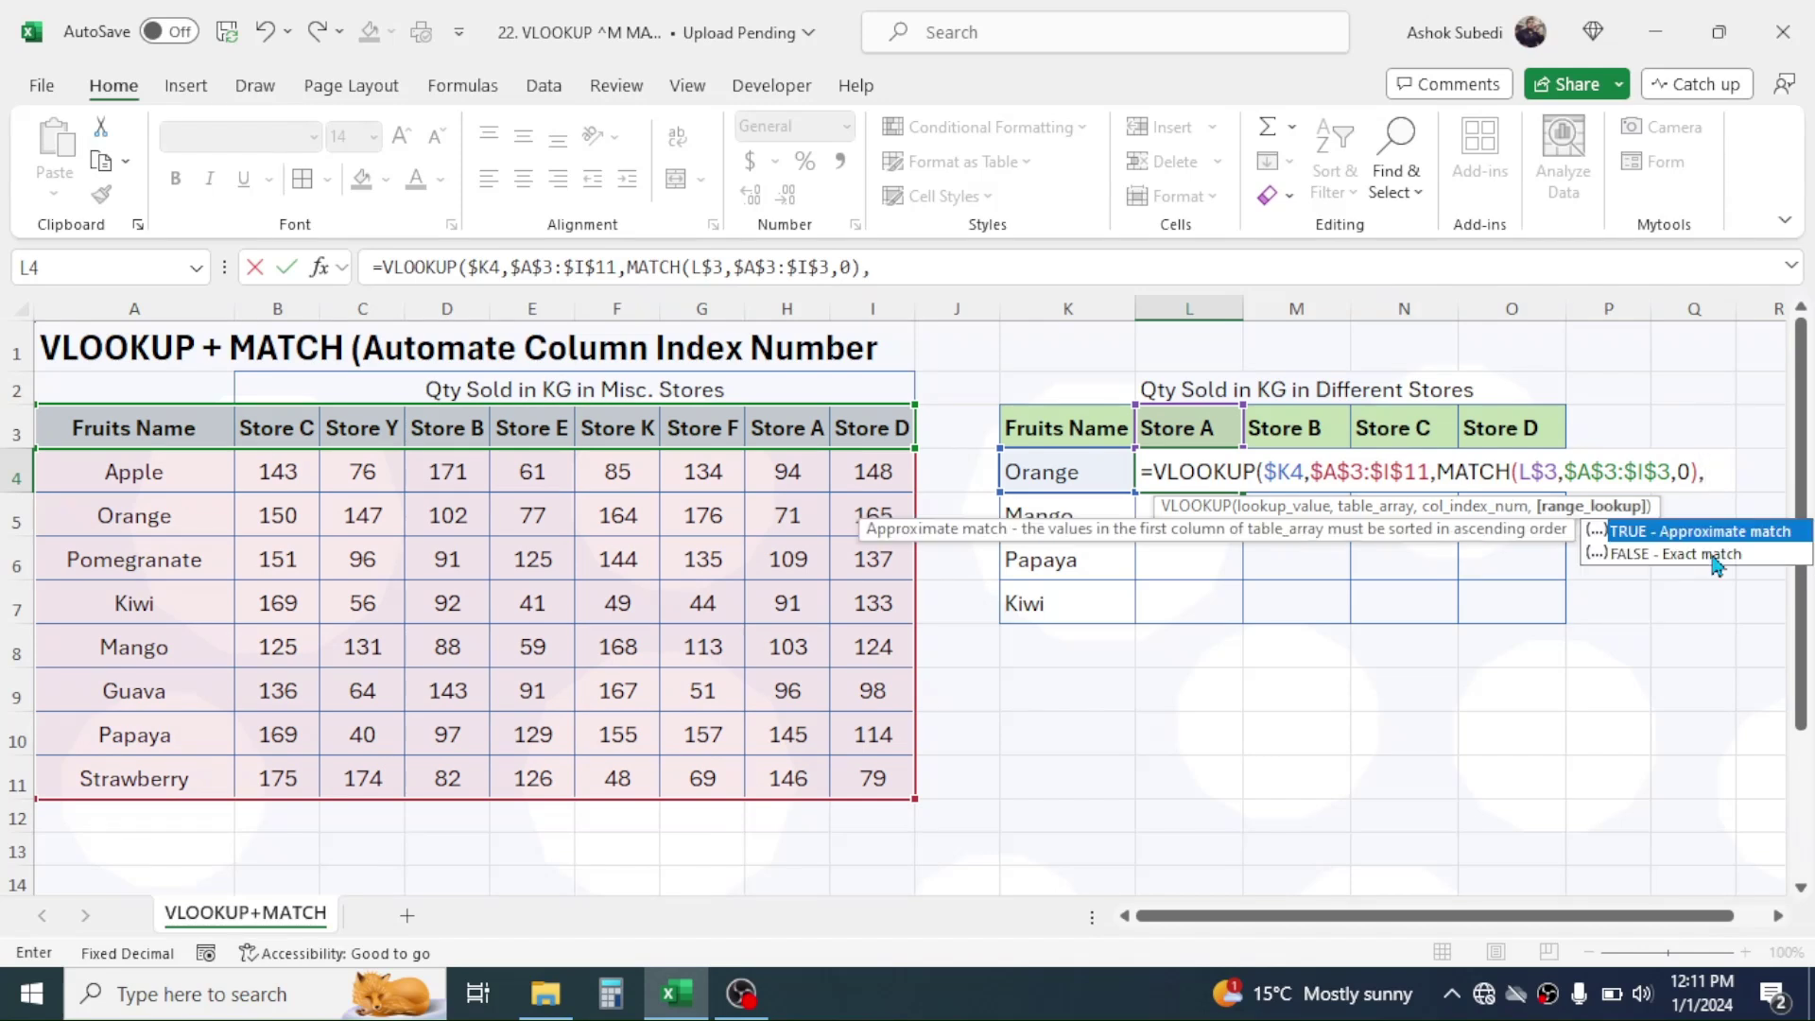
double_click(1650, 556)
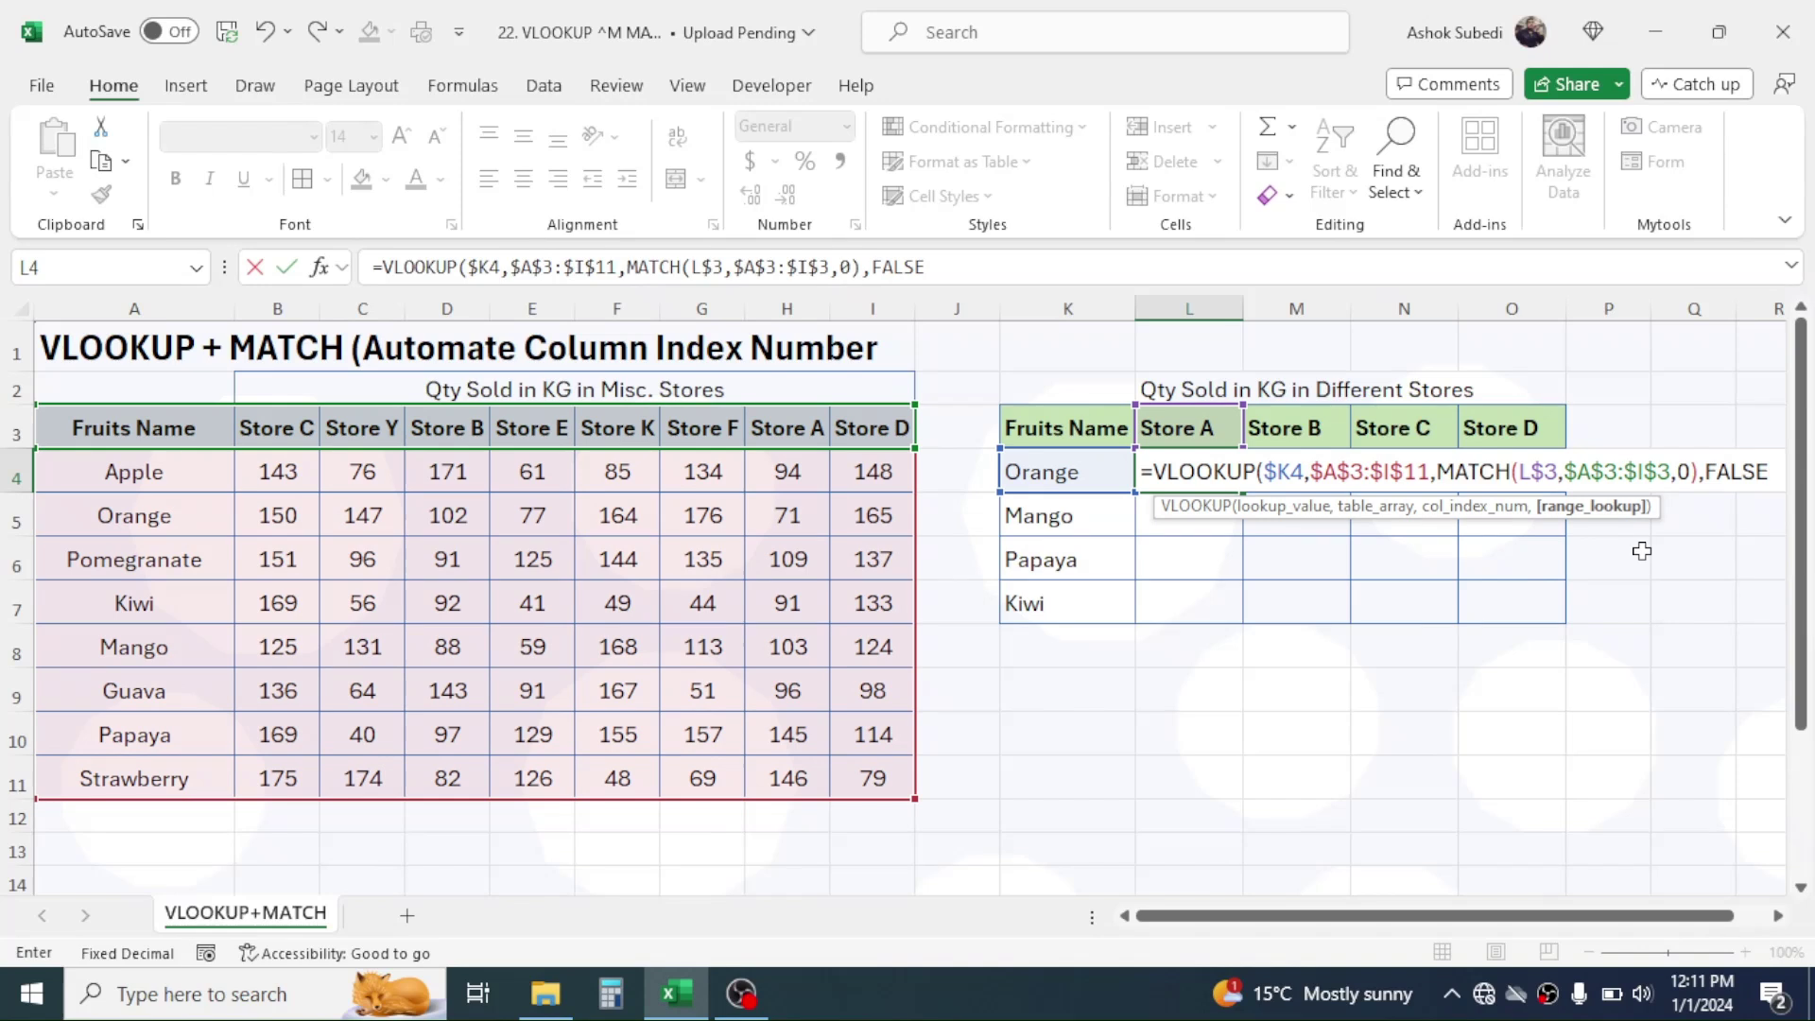
- Enter L4's formula (71) and fill it through L4:O7 for all fruits and Stores A–D
text())
key(Return)
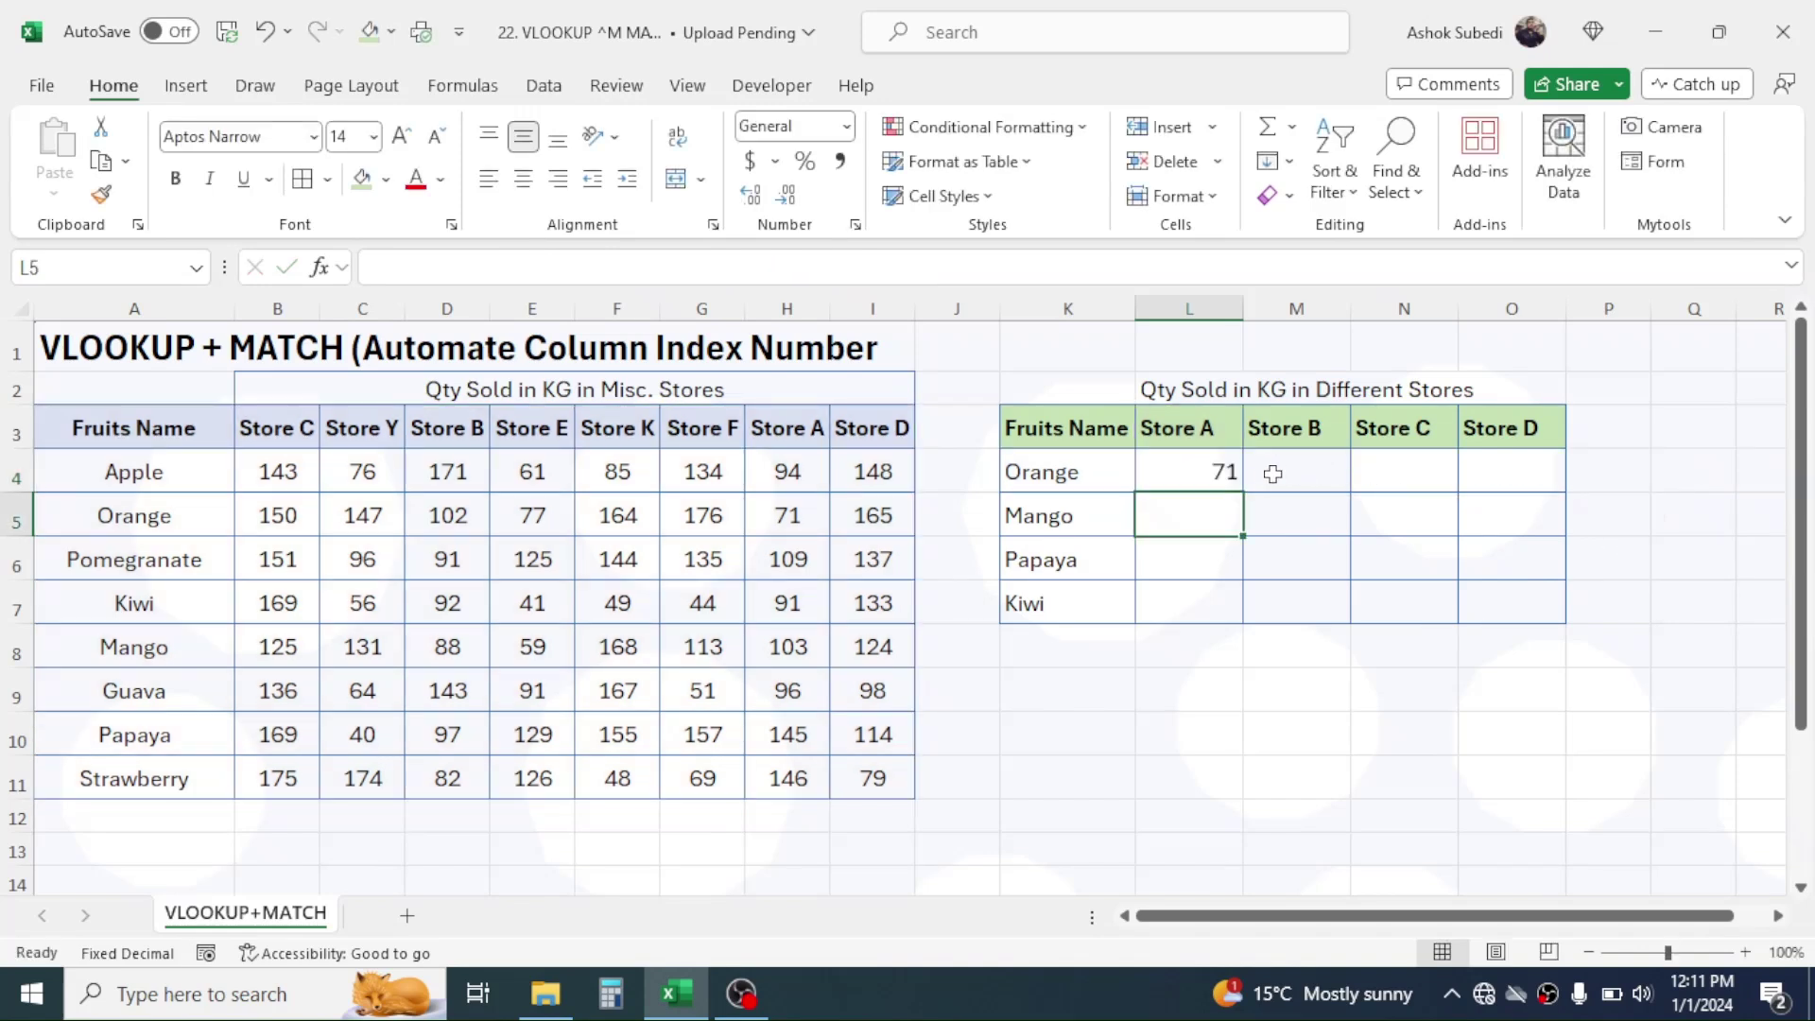
click(1213, 474)
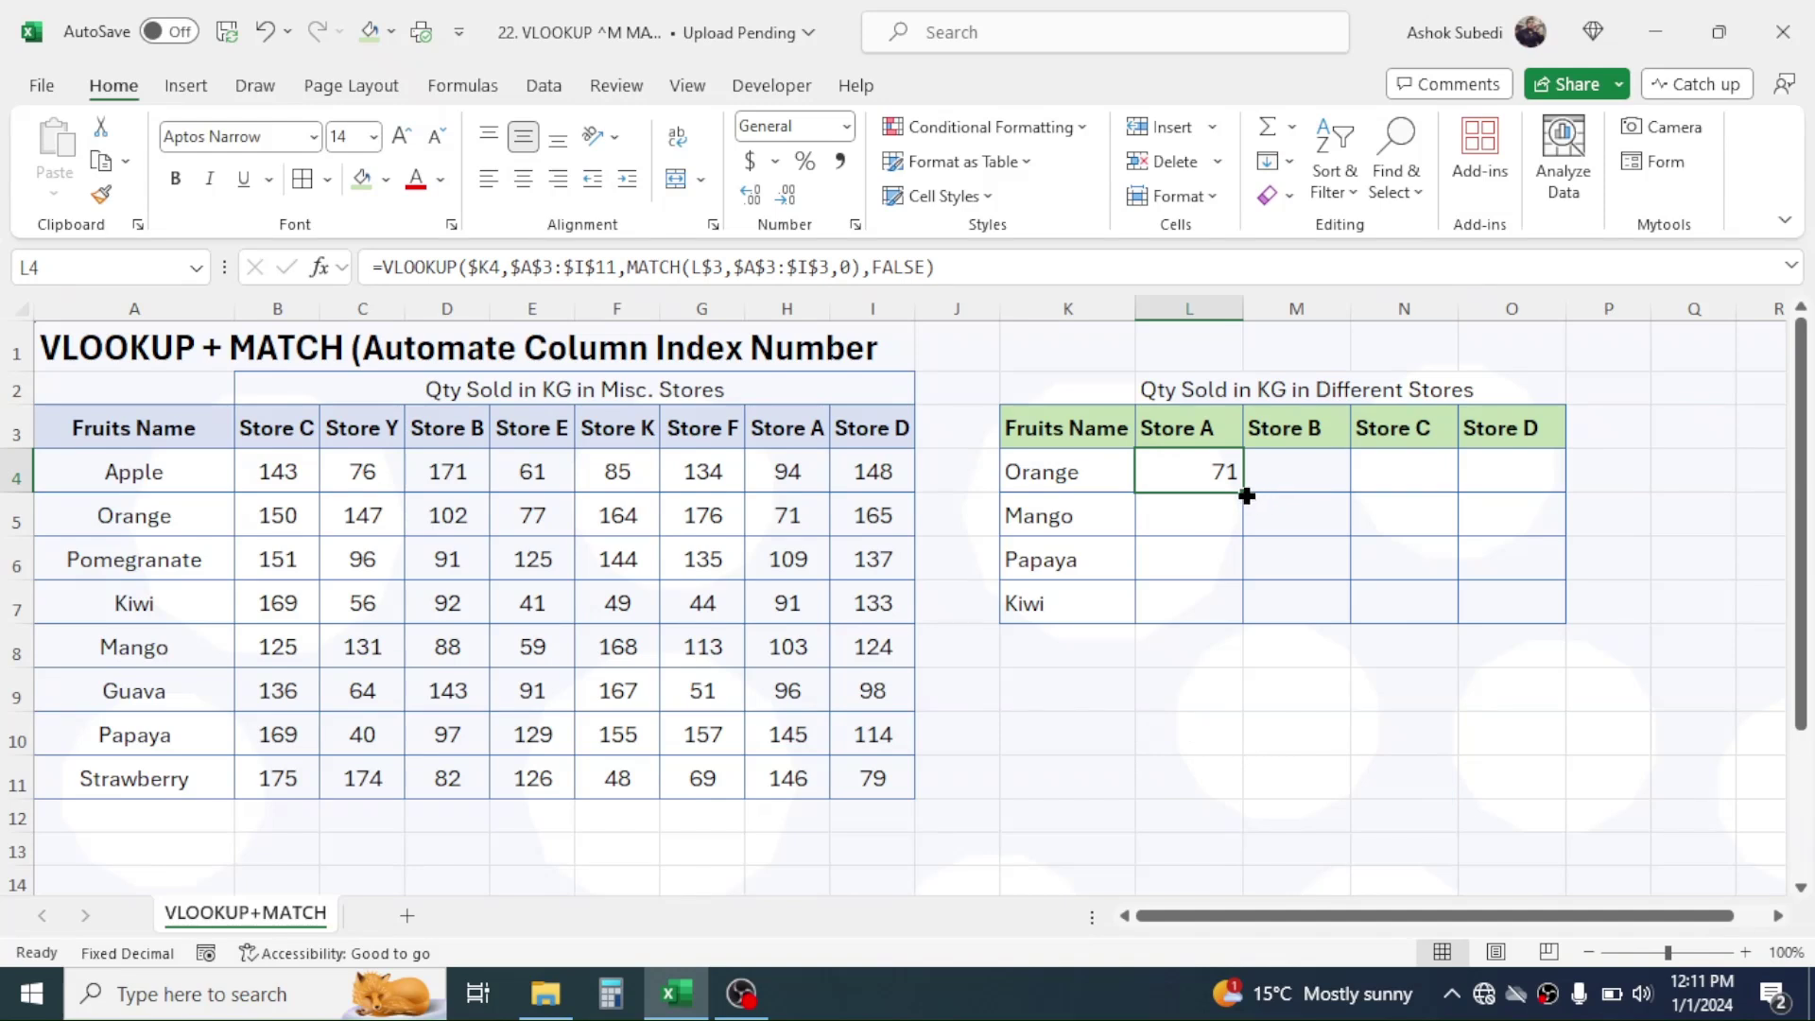
drag(1243, 494, 1543, 618)
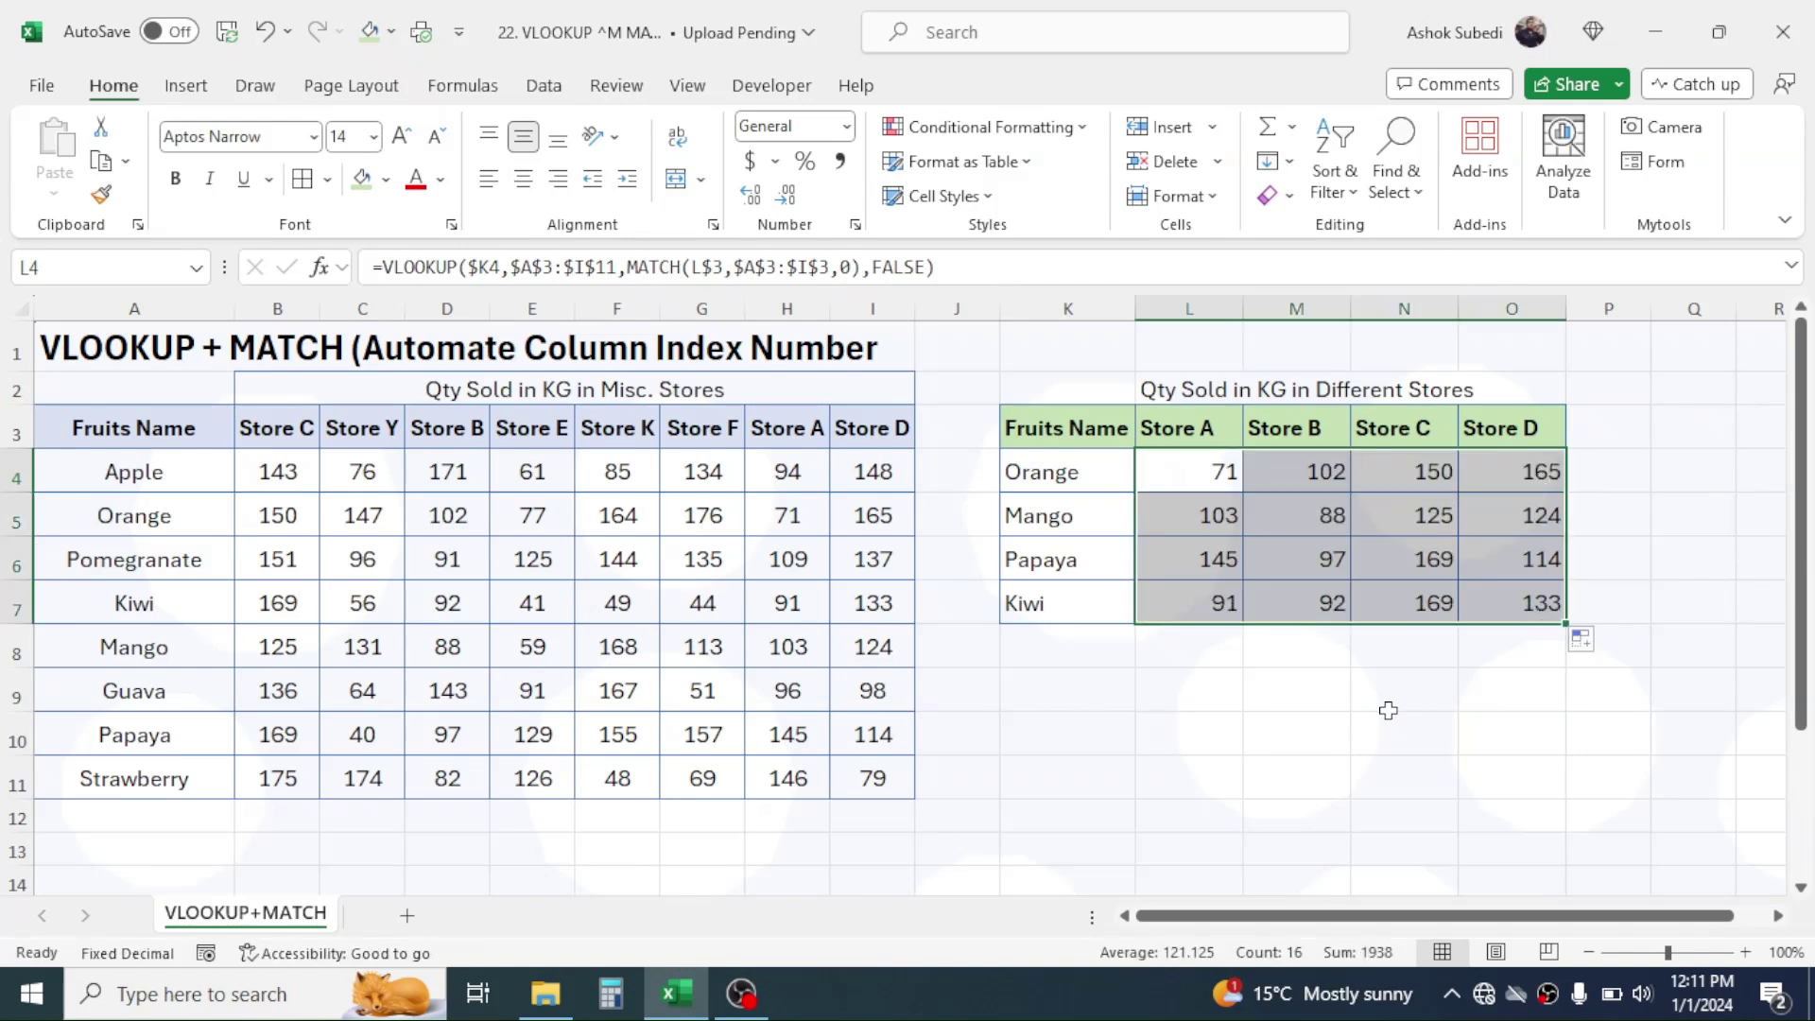
click(1386, 709)
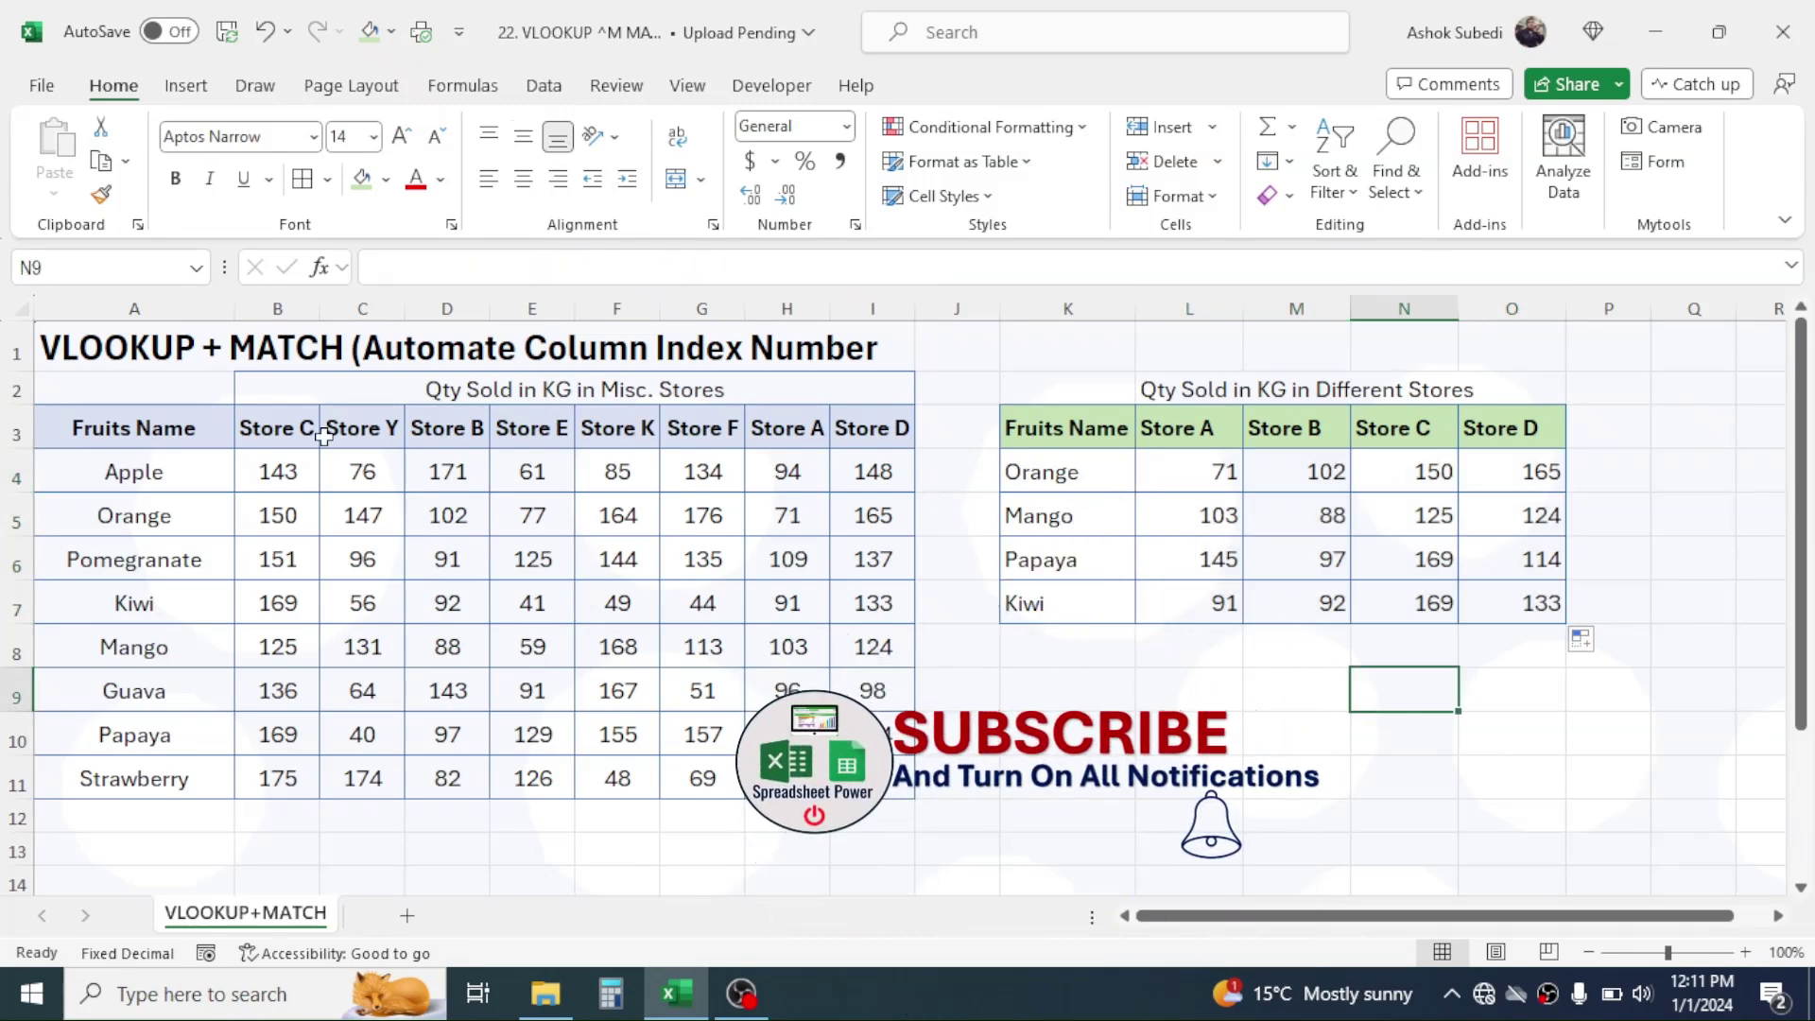
click(1233, 511)
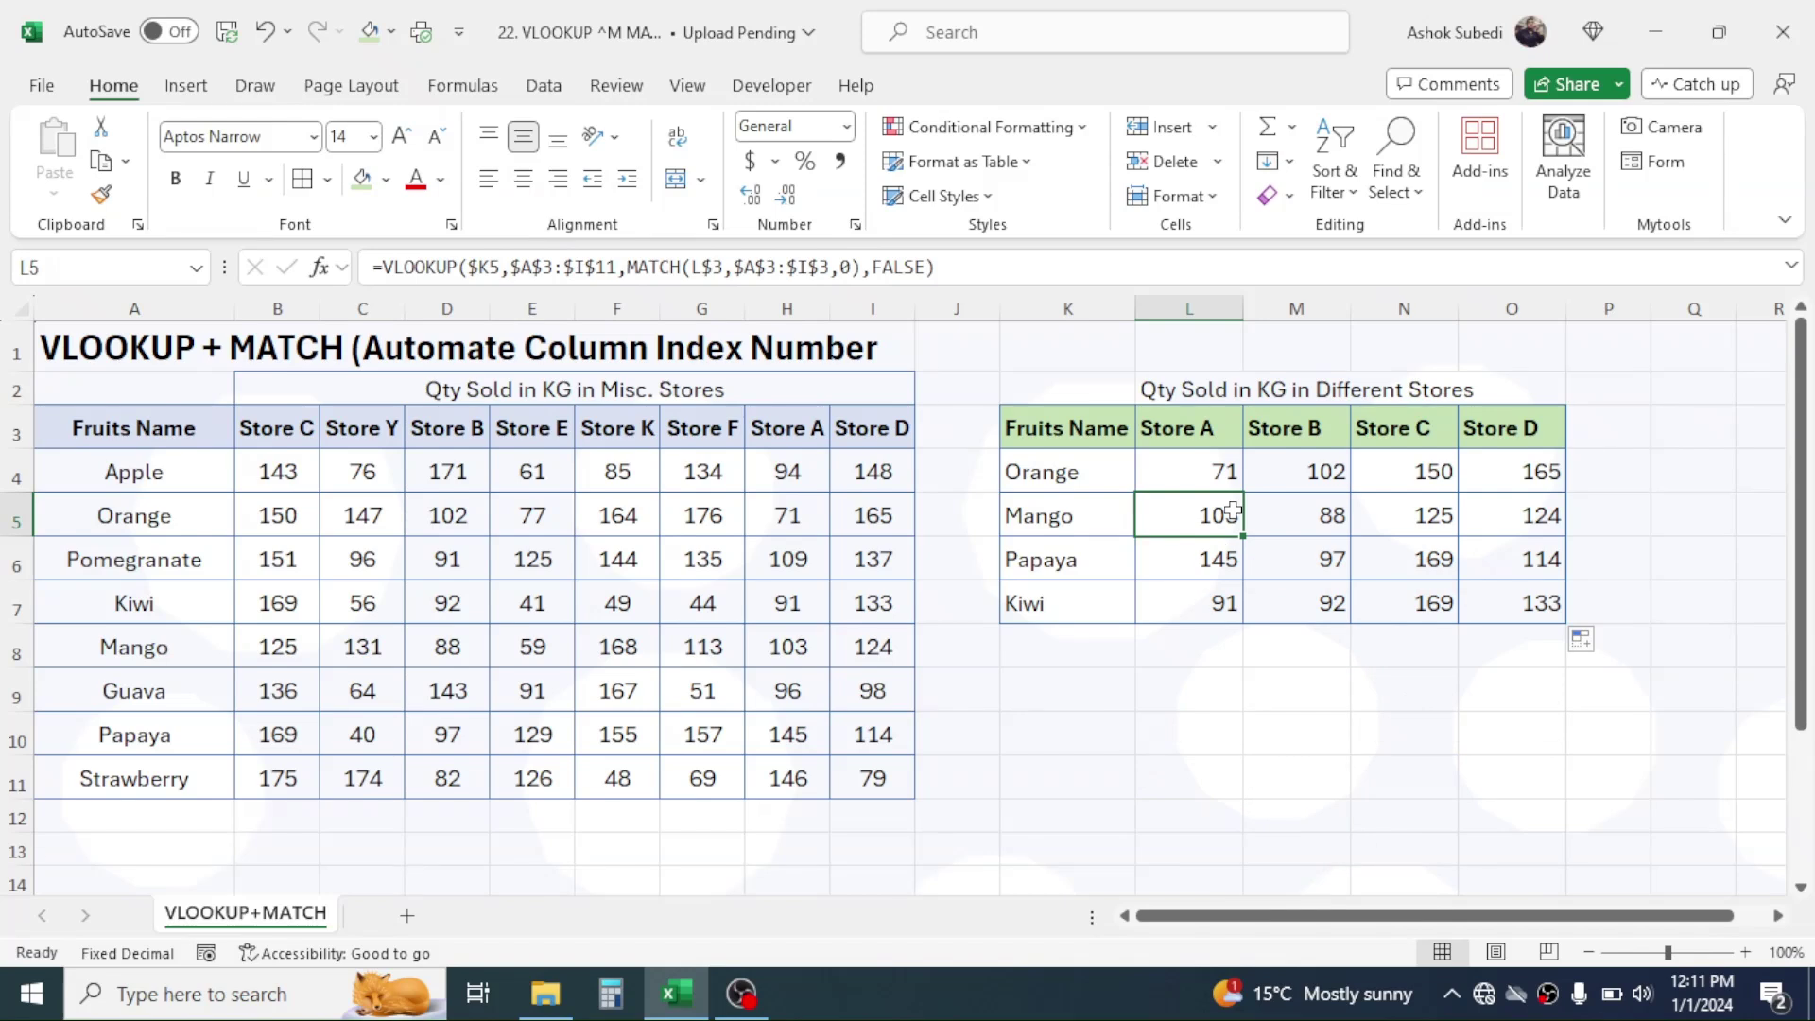
click(1226, 673)
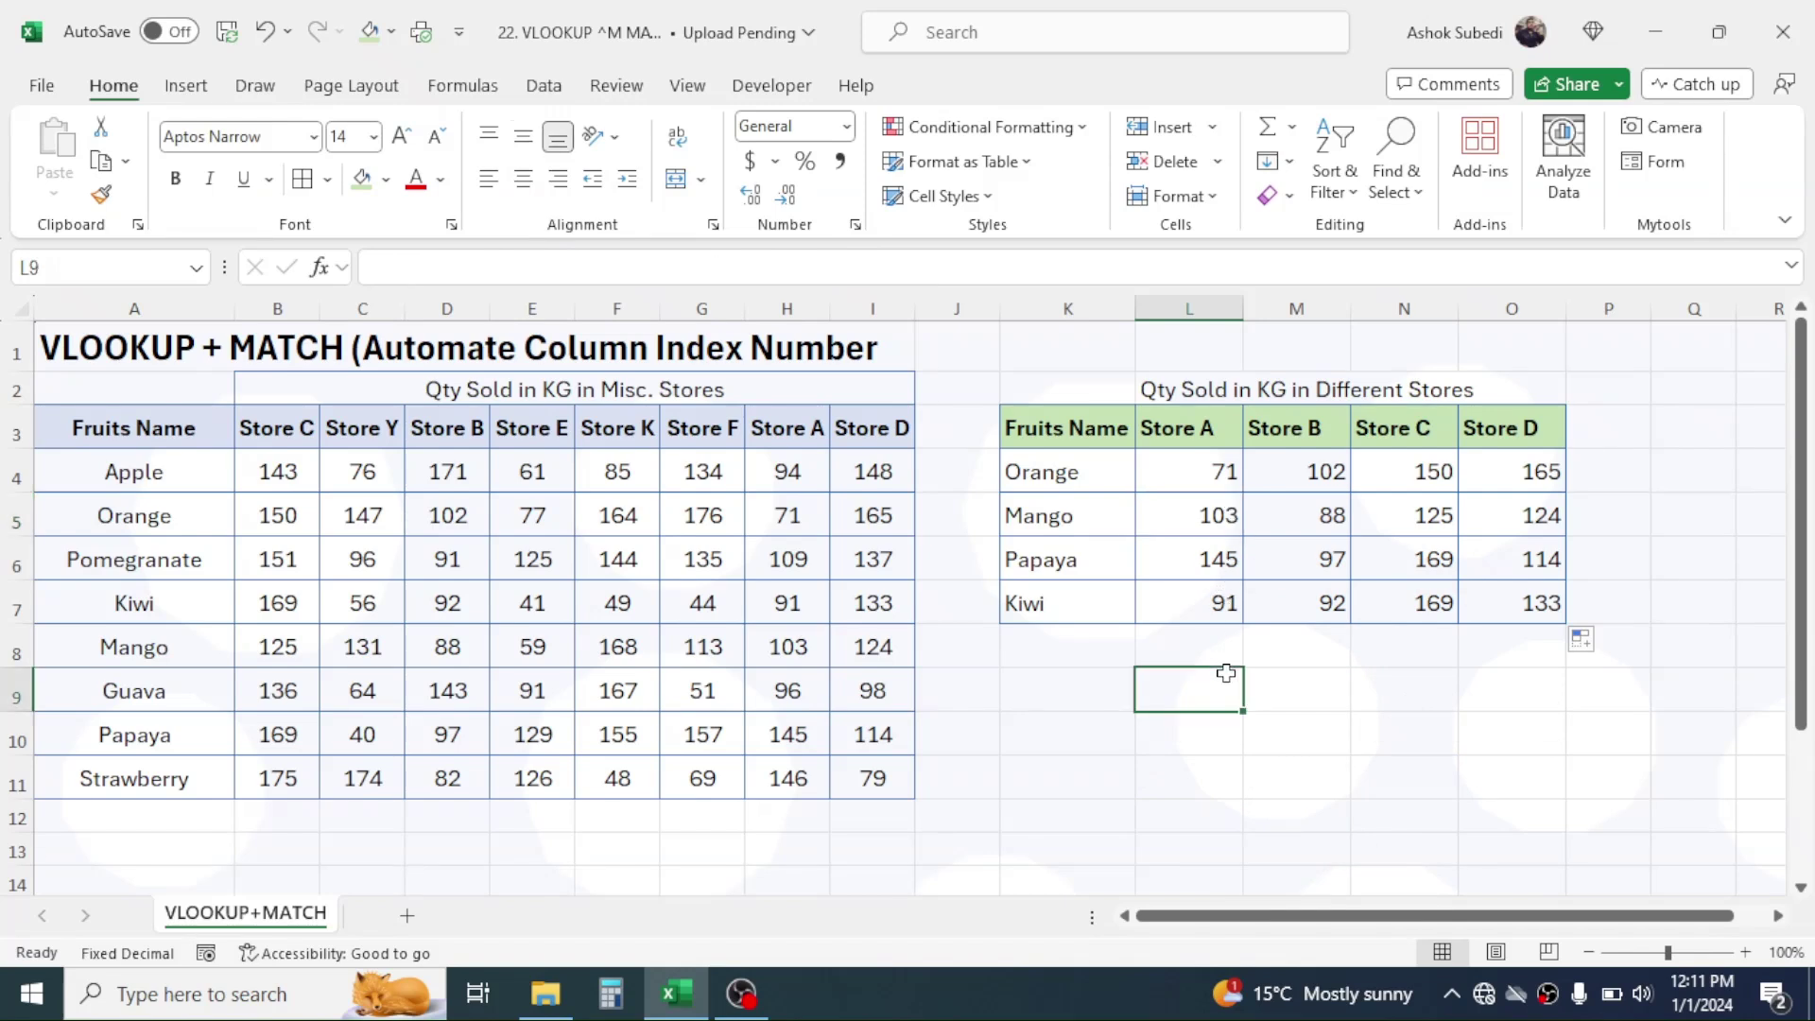